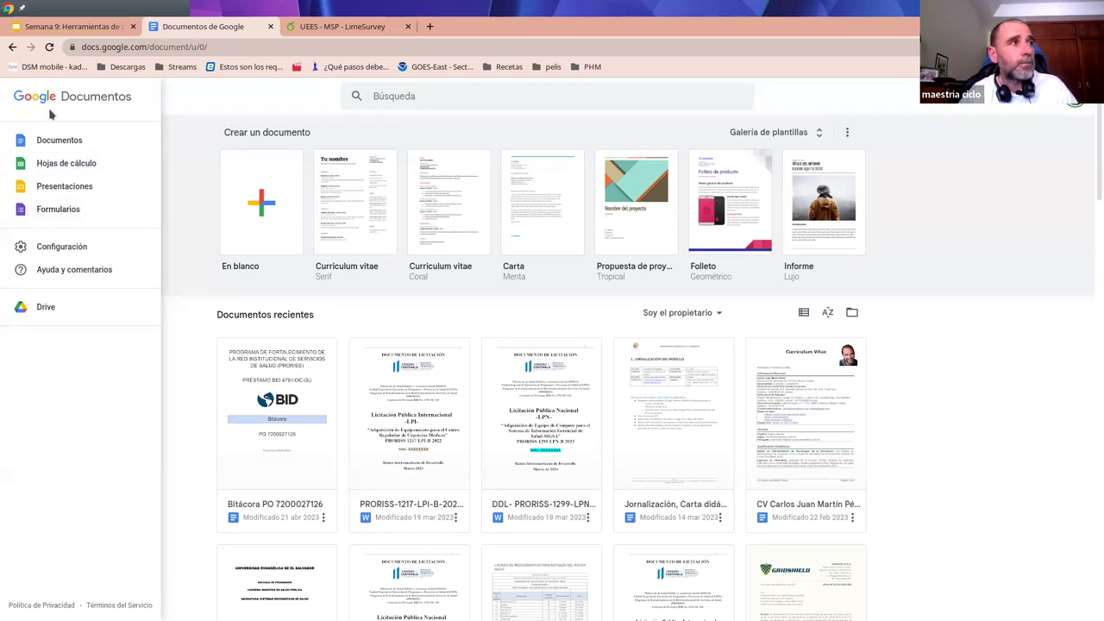
Create a blank form in Google Forms and name it "Encuesta de Salud Mental"
left_click(61, 209)
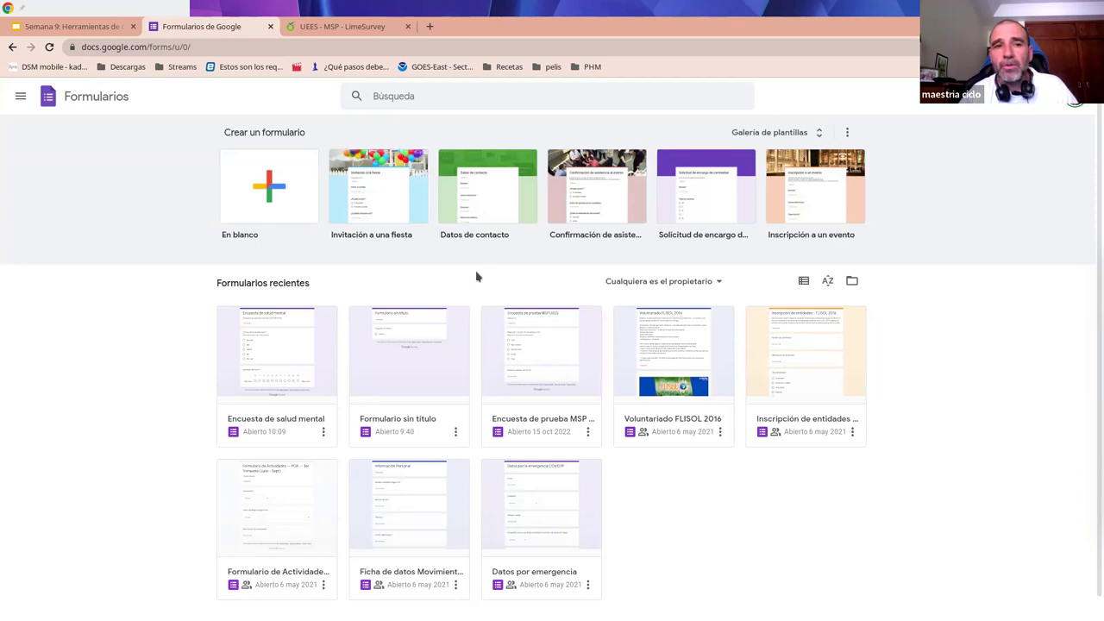
left_click(263, 194)
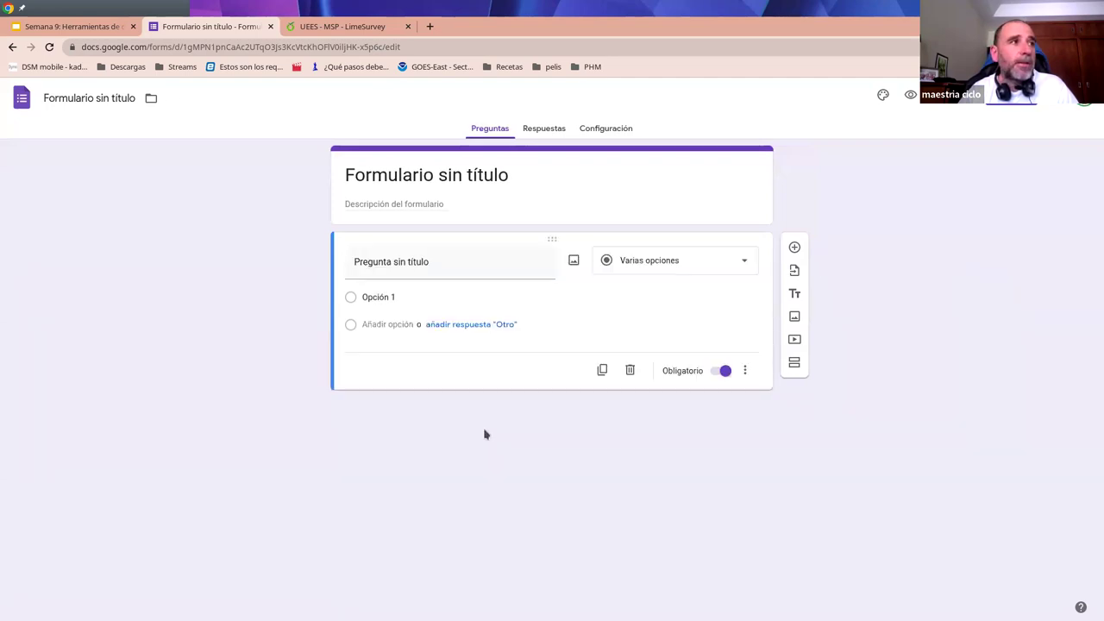
left_click(95, 97)
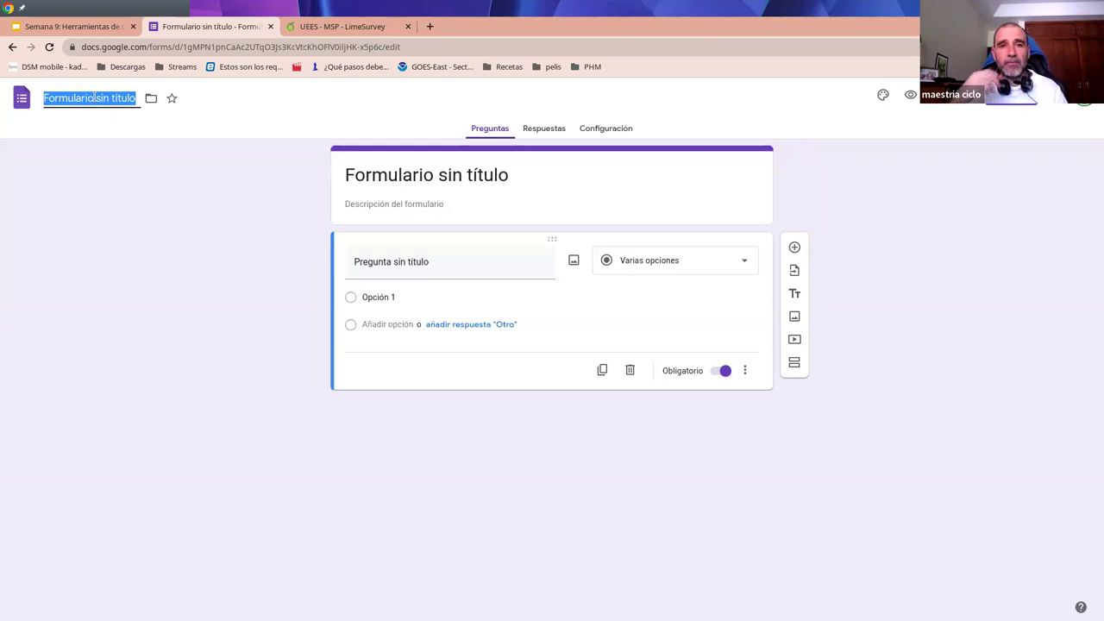
type("E")
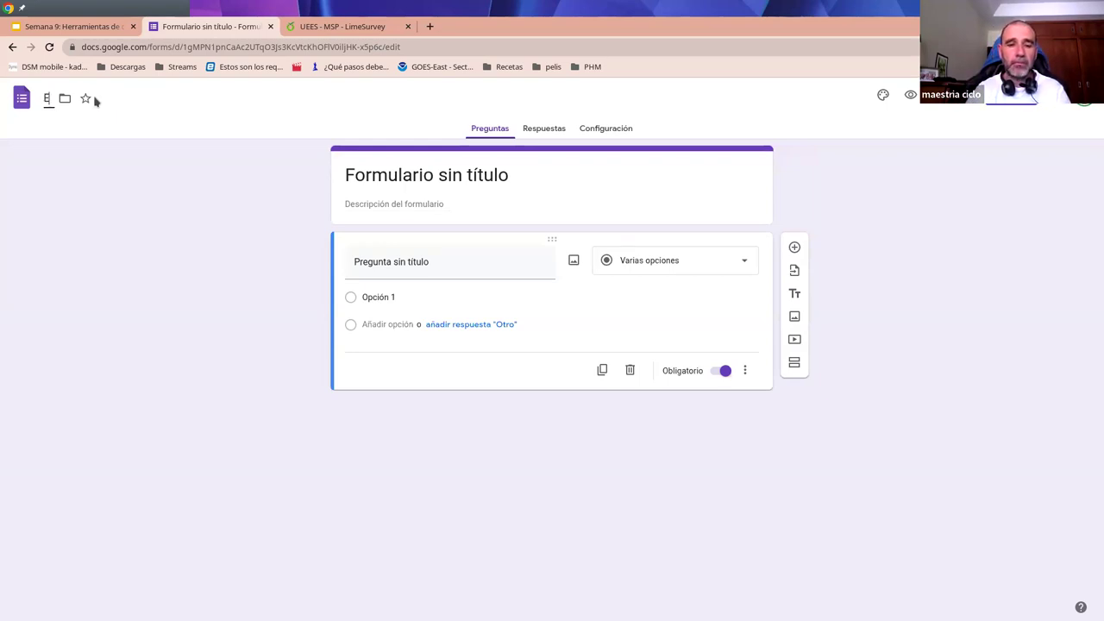
type("ncuesta de S")
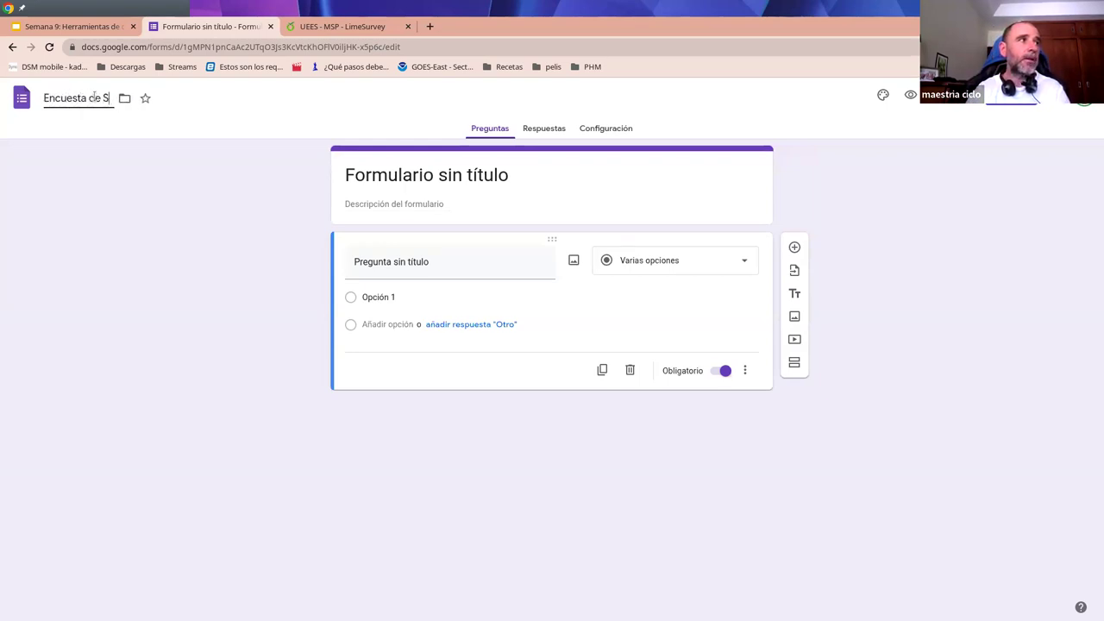
type("alud Mental")
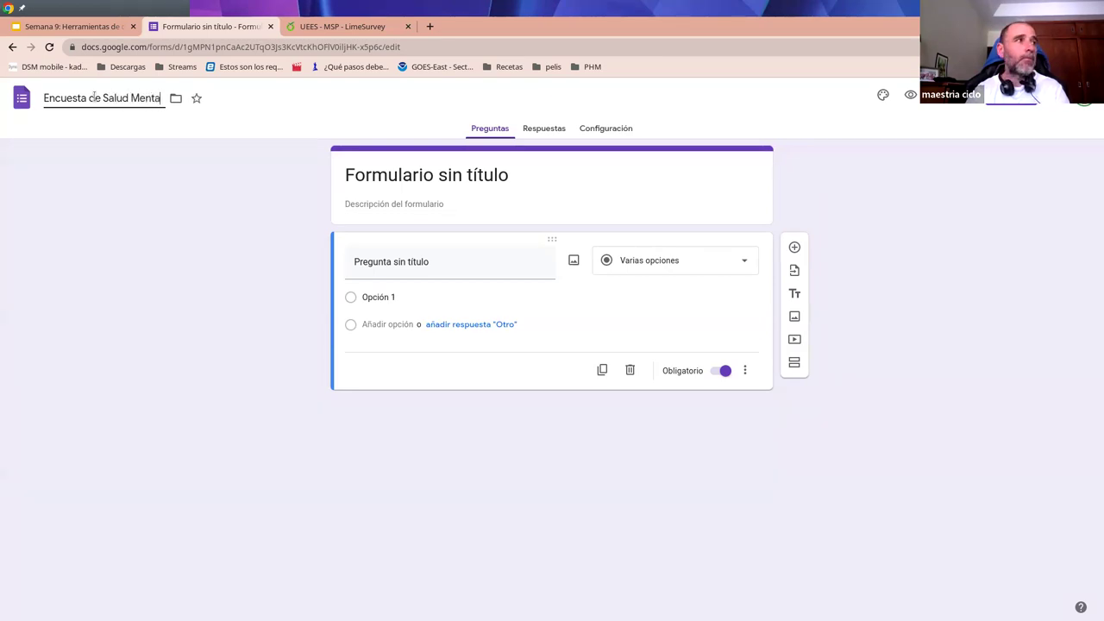
left_click(148, 191)
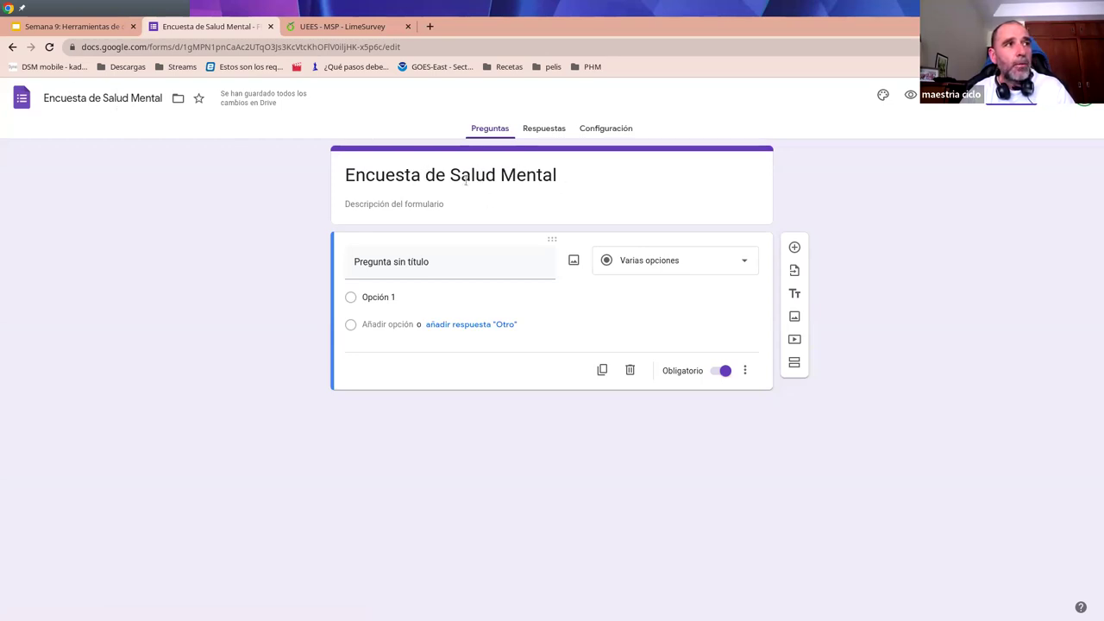
Enter "Esta encuesta es confidencial" as the form's description
left_click(401, 205)
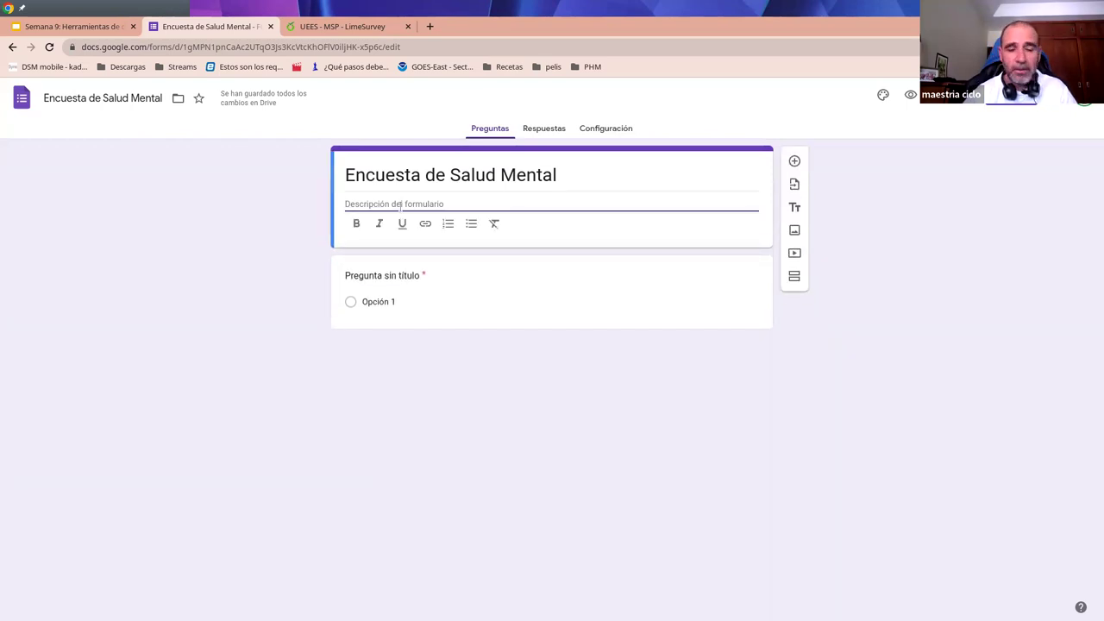
type("Esta encuesta es ")
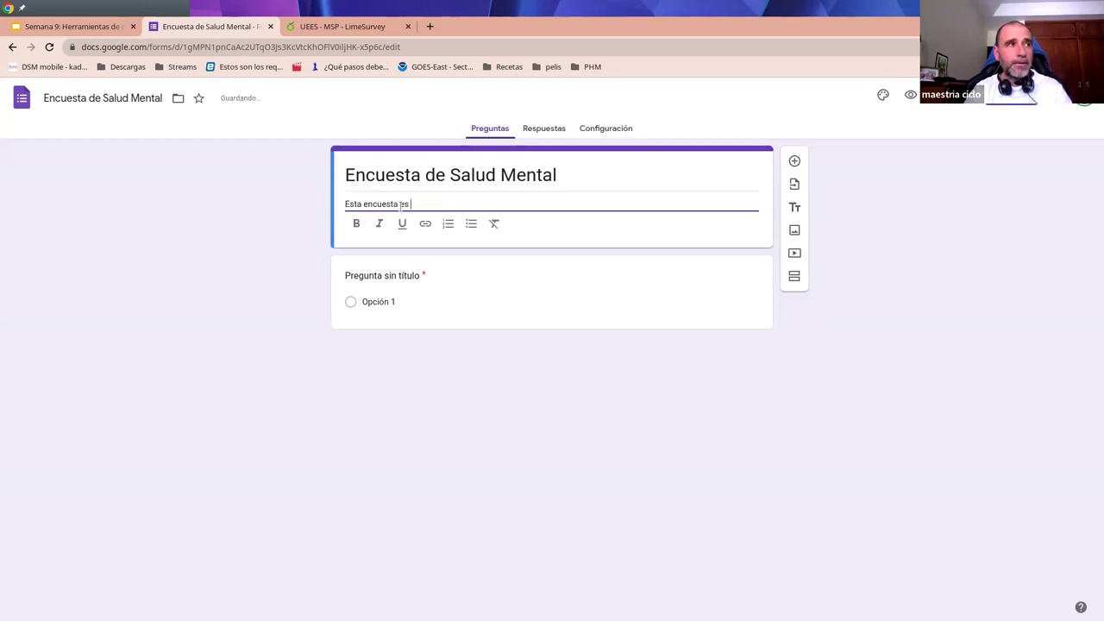
type("config")
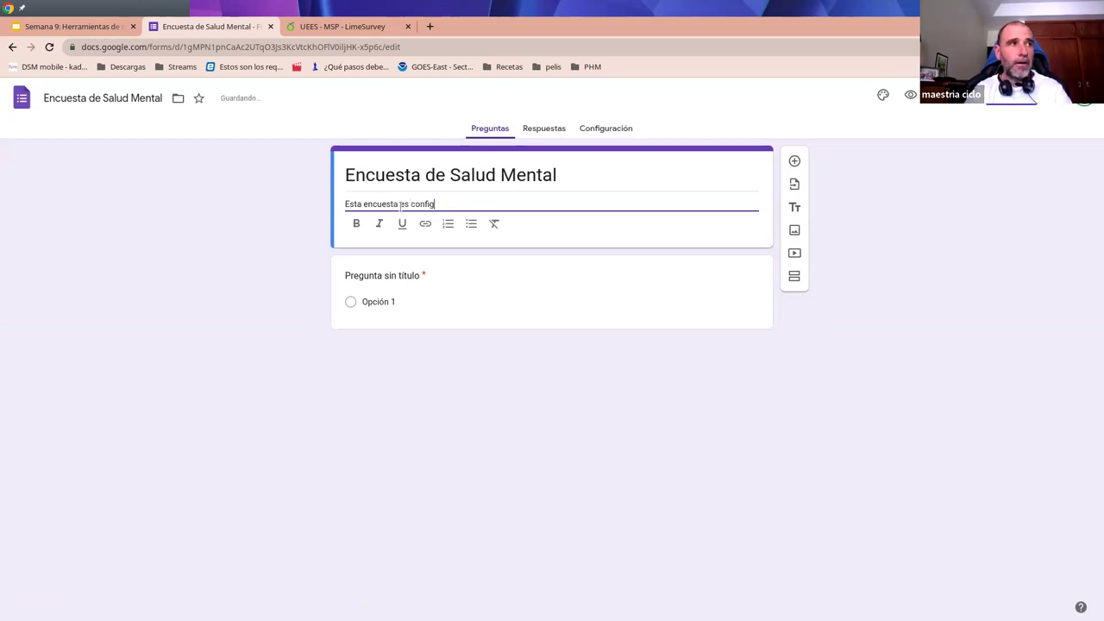
key("BackSpace")
type("dencial")
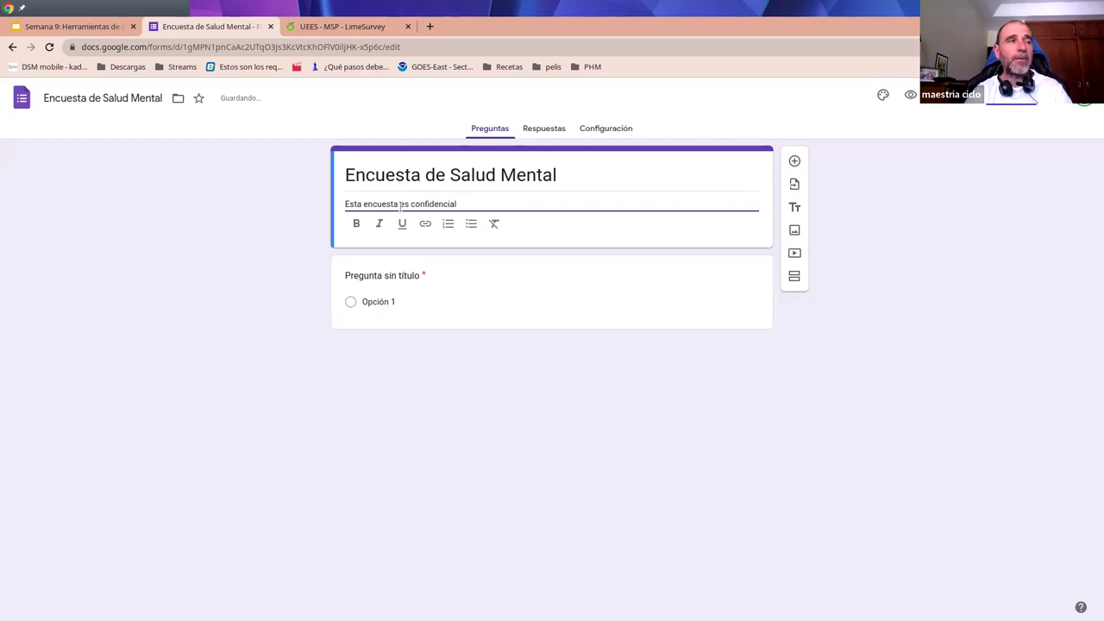
left_click(283, 224)
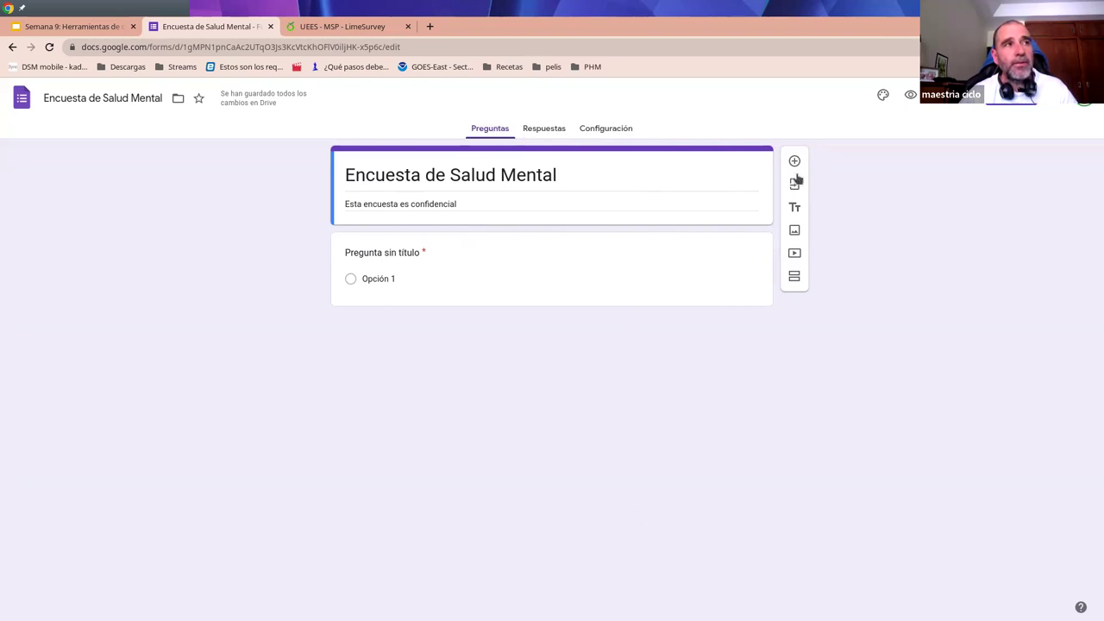
Stop the form from accepting responses and highlight its web address
left_click(536, 129)
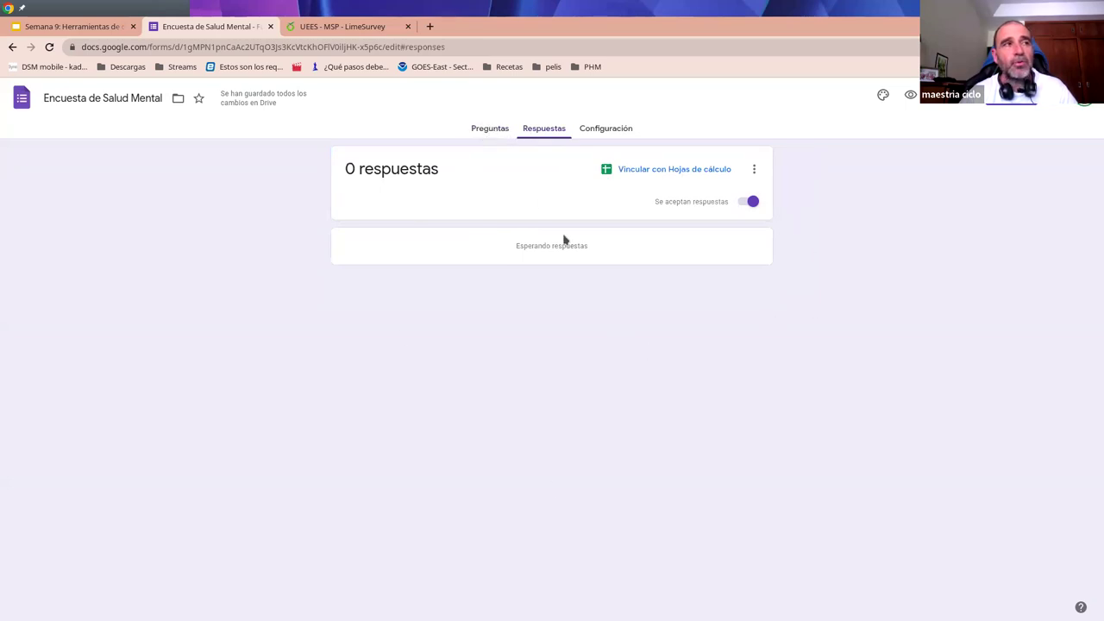
left_click(747, 203)
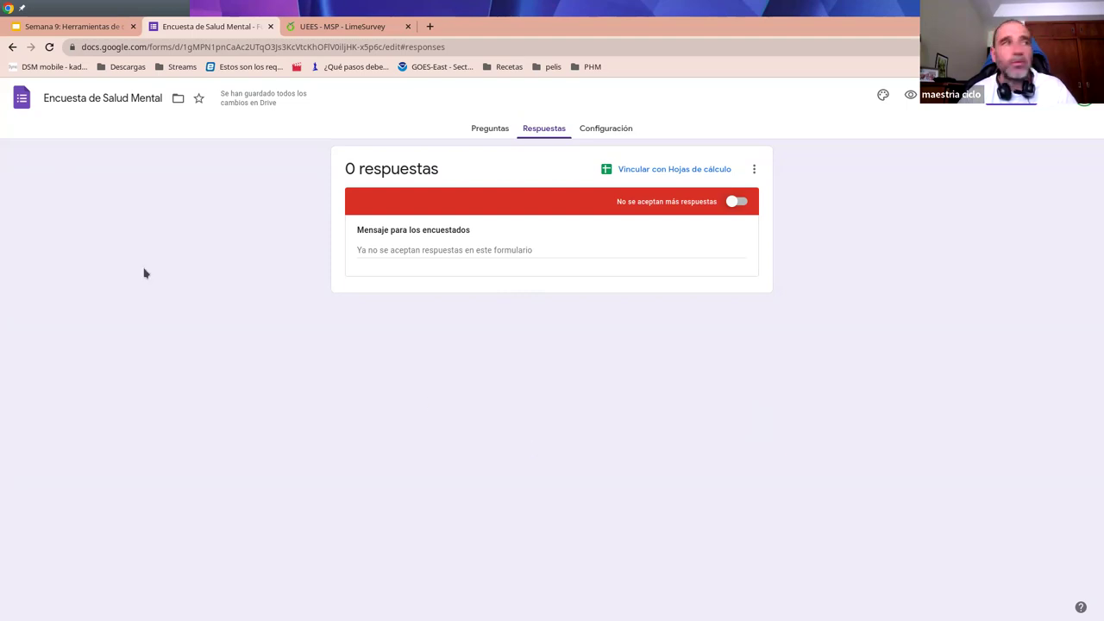
left_click_drag(397, 47, 45, 52)
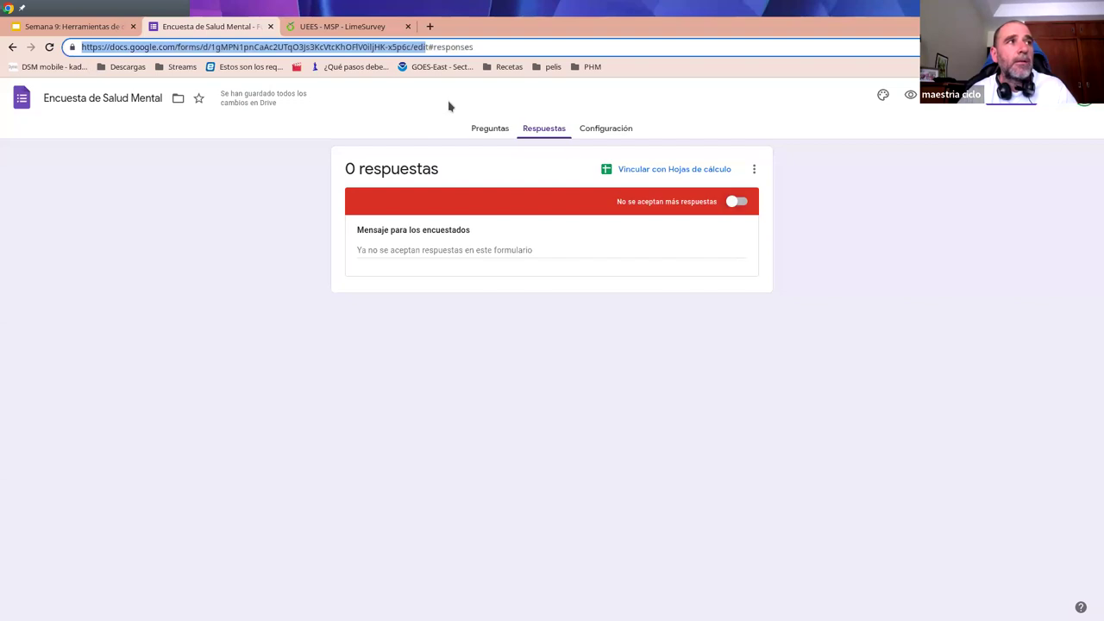
left_click(176, 306)
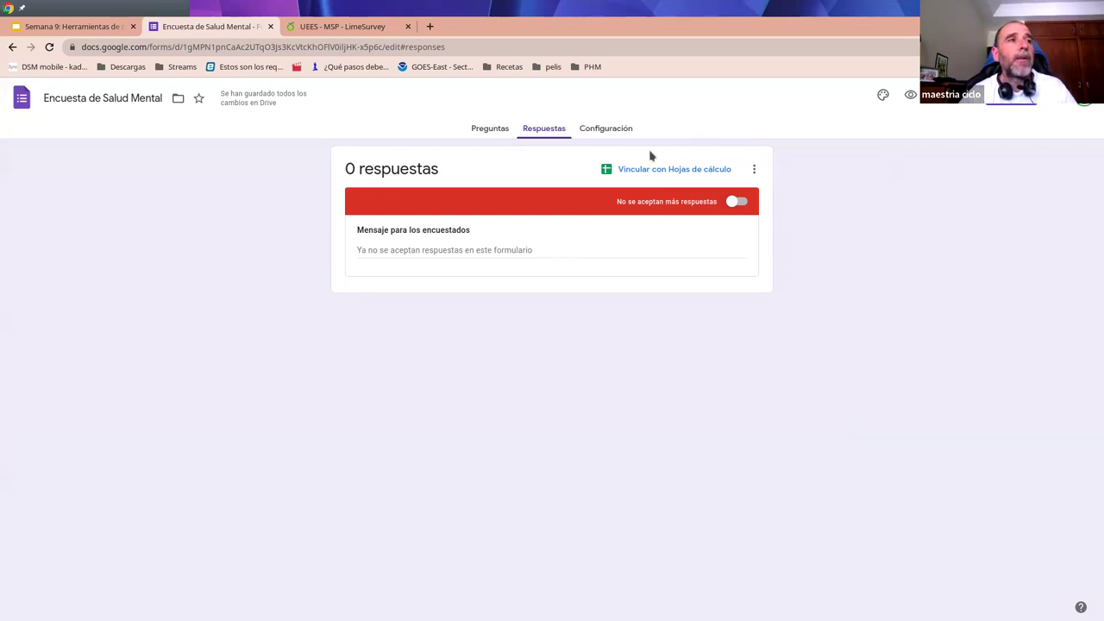
Expand the form's response settings and set email address collection to "Entrada del respondedor"
left_click(597, 130)
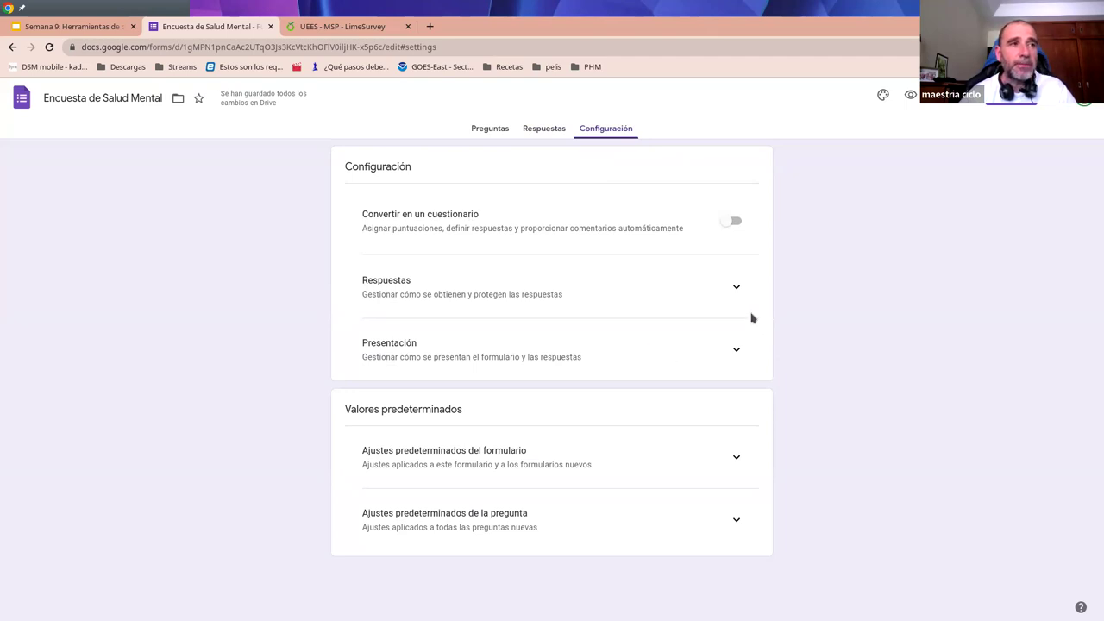
left_click(738, 290)
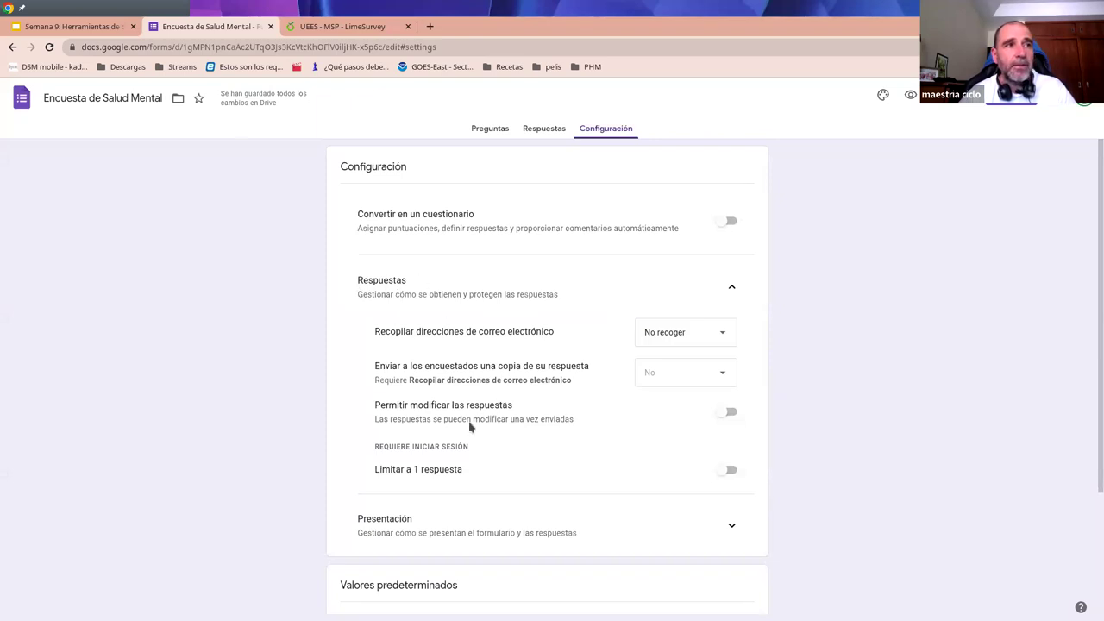
scroll(535, 367, "down", 1)
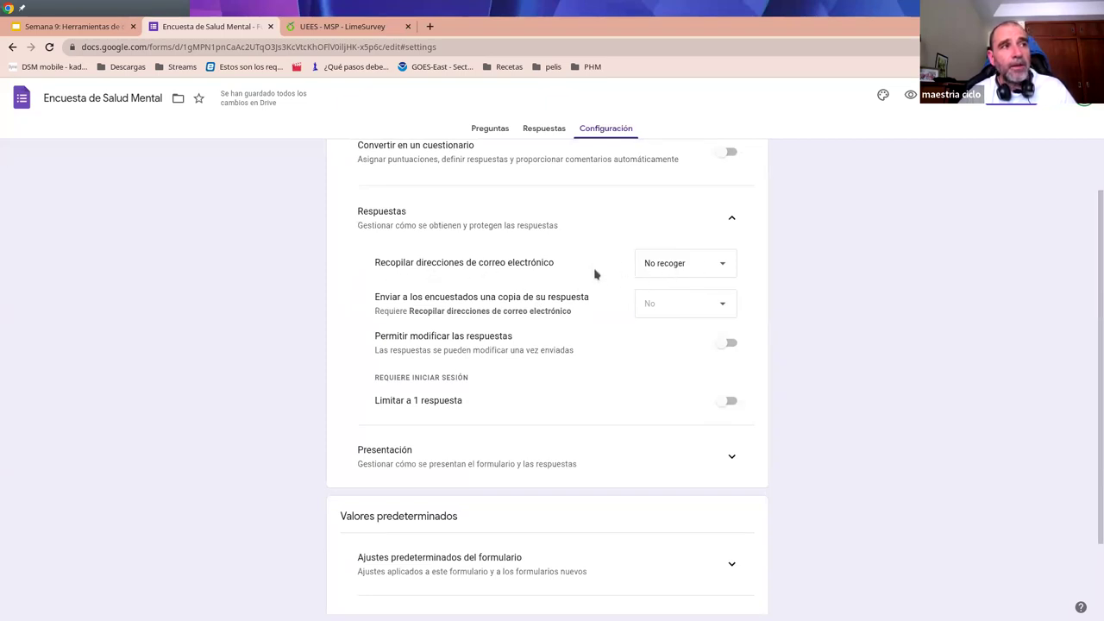
left_click(704, 265)
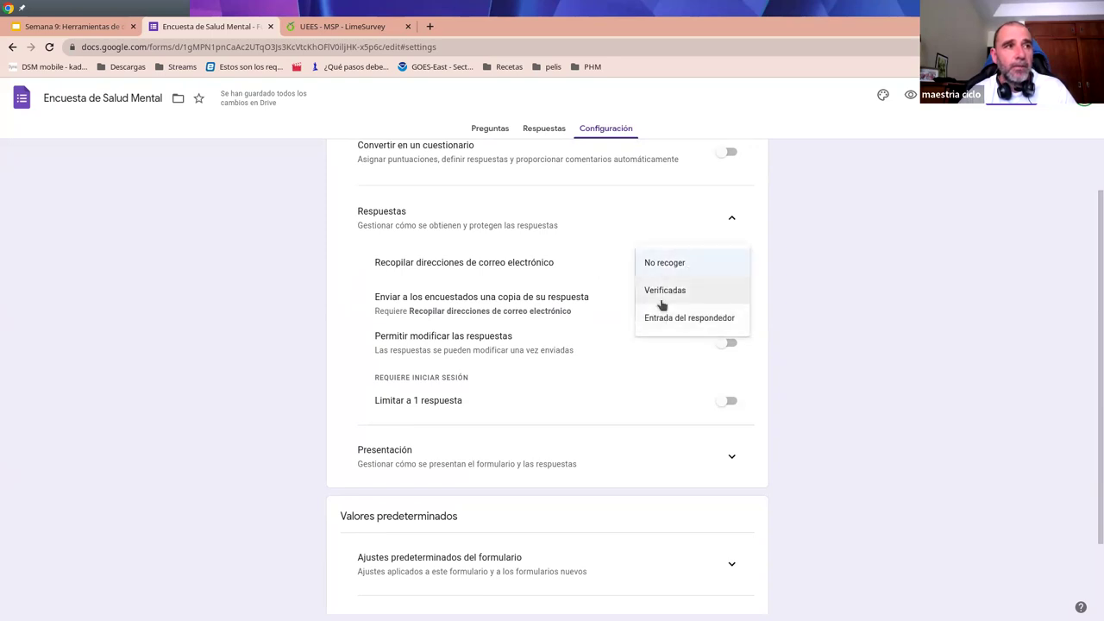
left_click(660, 318)
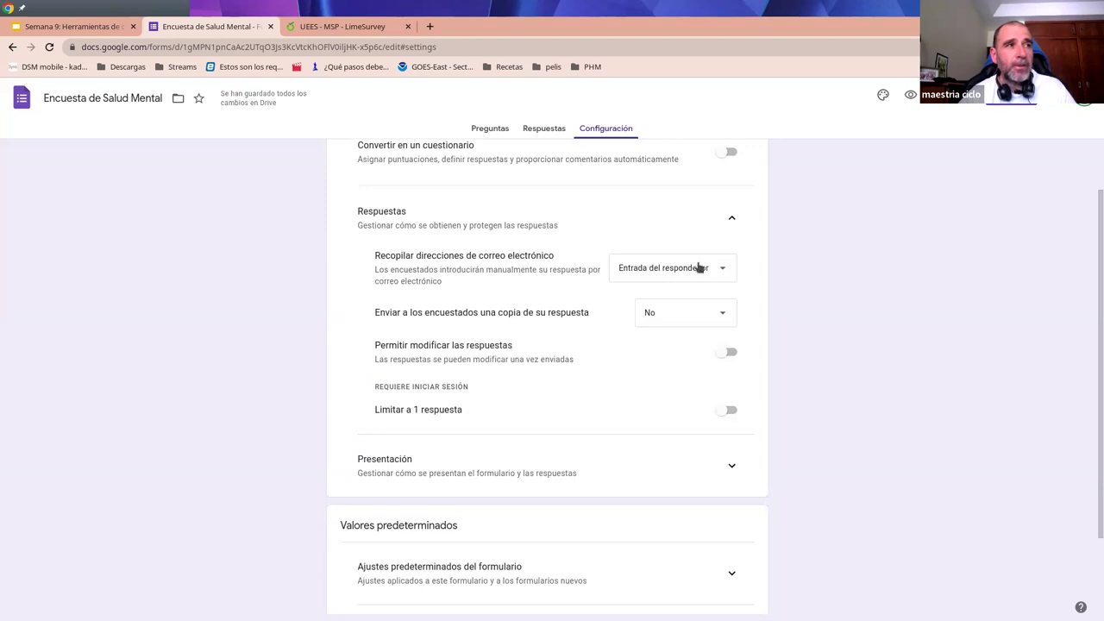
Set email address collection to "Verificadas" and highlight the note about signing in to Google
left_click(662, 274)
left_click(647, 243)
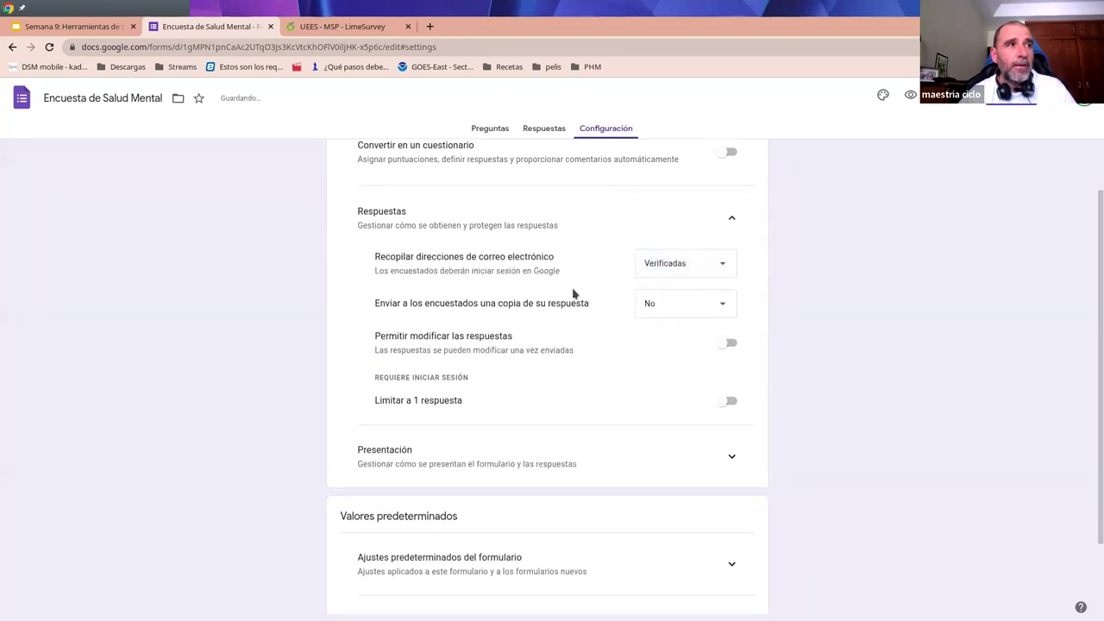
left_click_drag(561, 272, 374, 271)
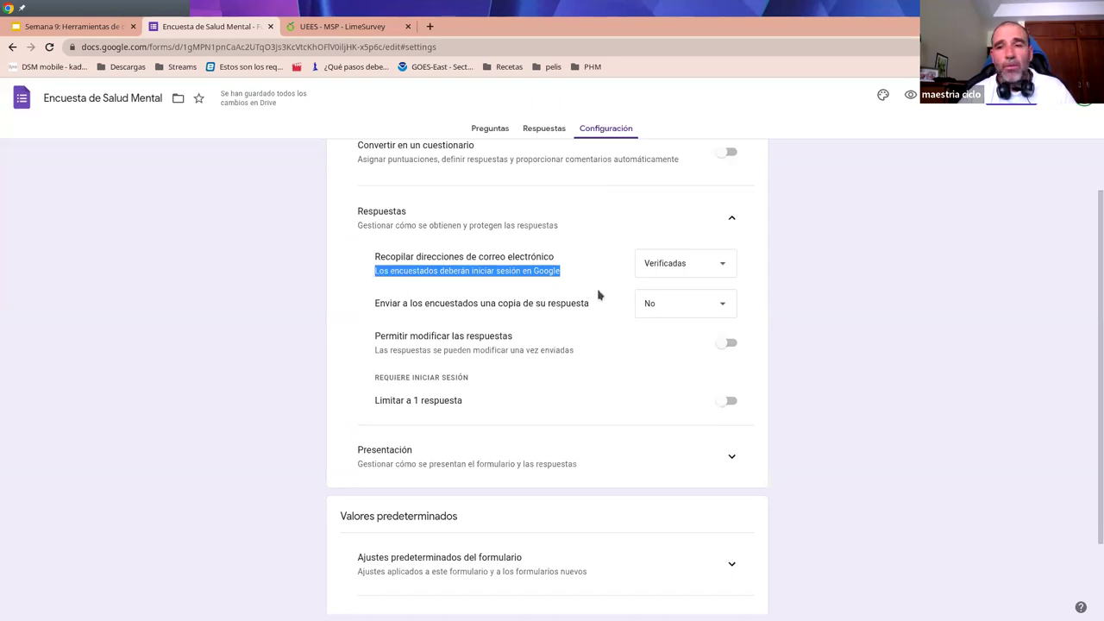
left_click(568, 277)
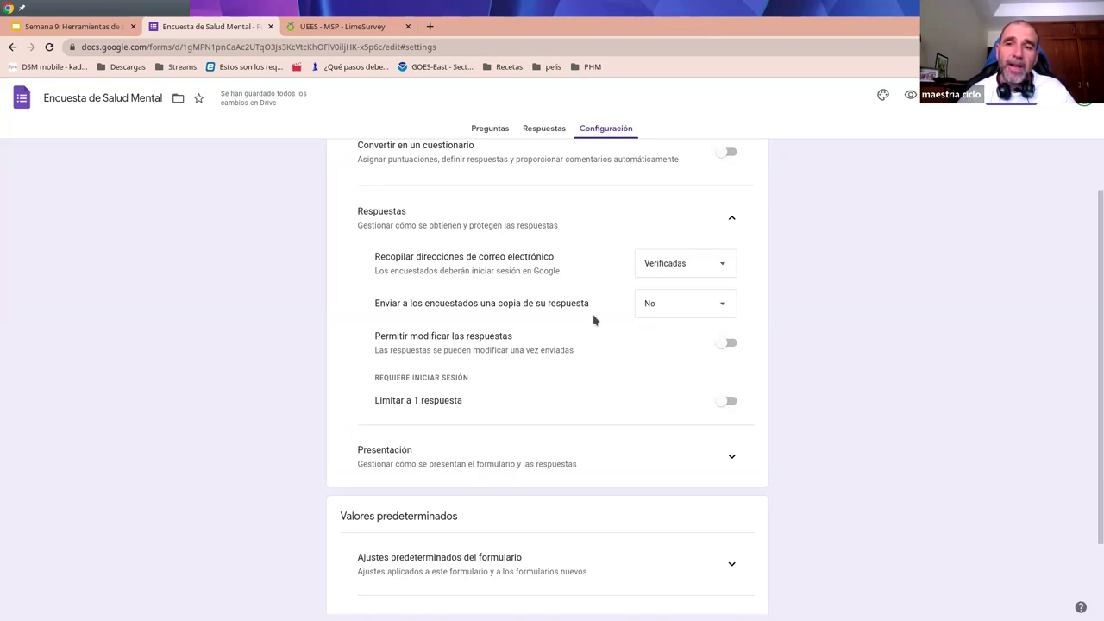
Return to the form's questions and highlight the word "confidencial" in the description
left_click(495, 131)
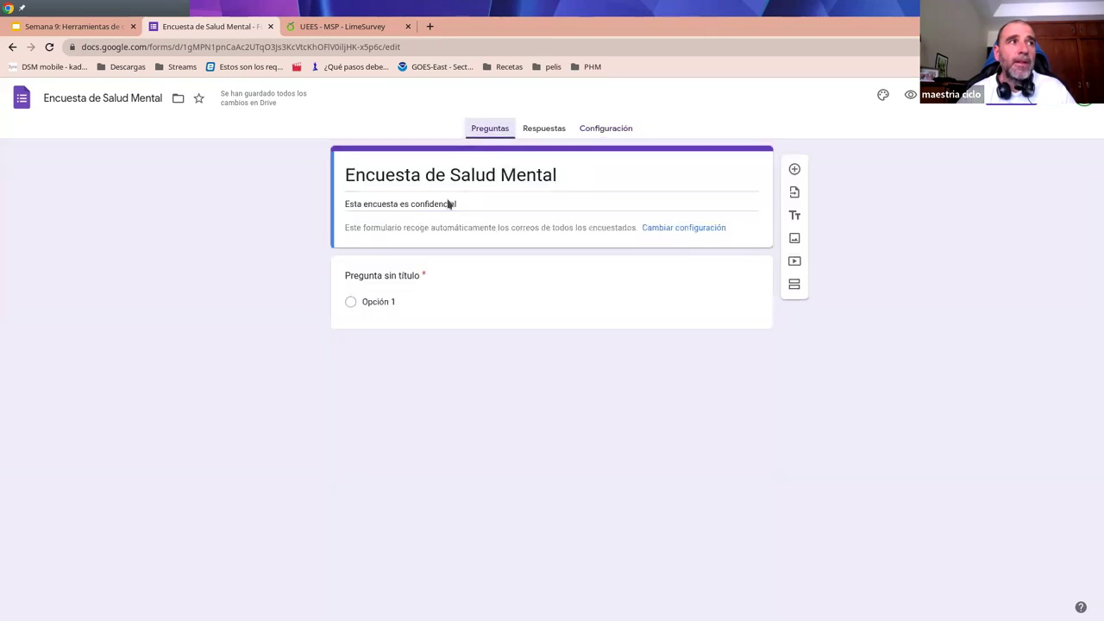
left_click(434, 204)
triple_click(432, 205)
double_click(432, 204)
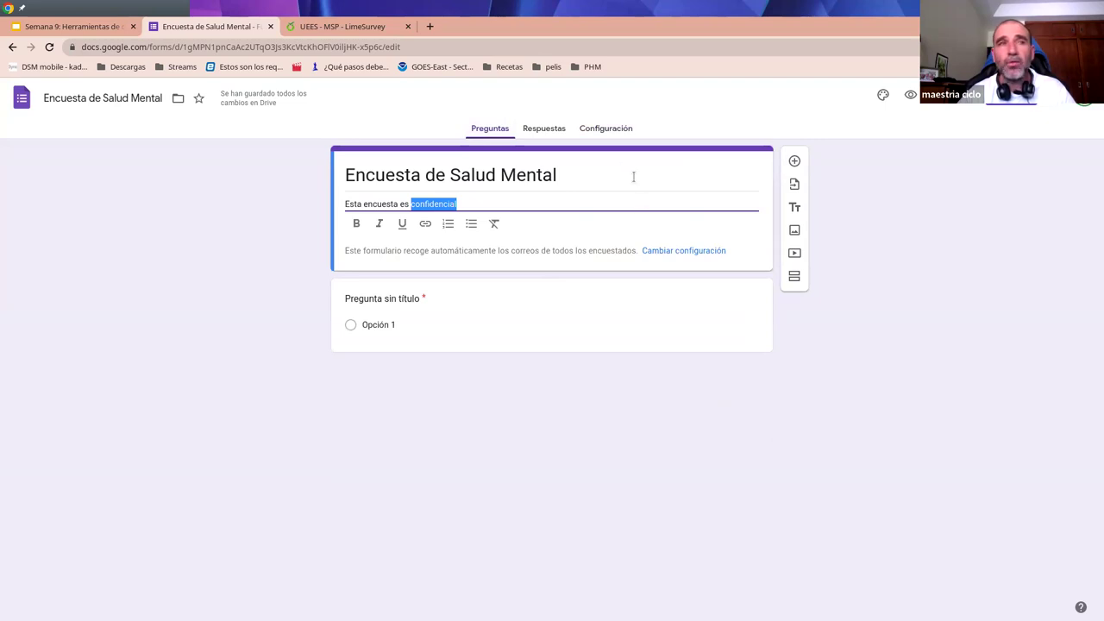
Set email address collection to "No recoger" in the form's response settings
left_click(613, 135)
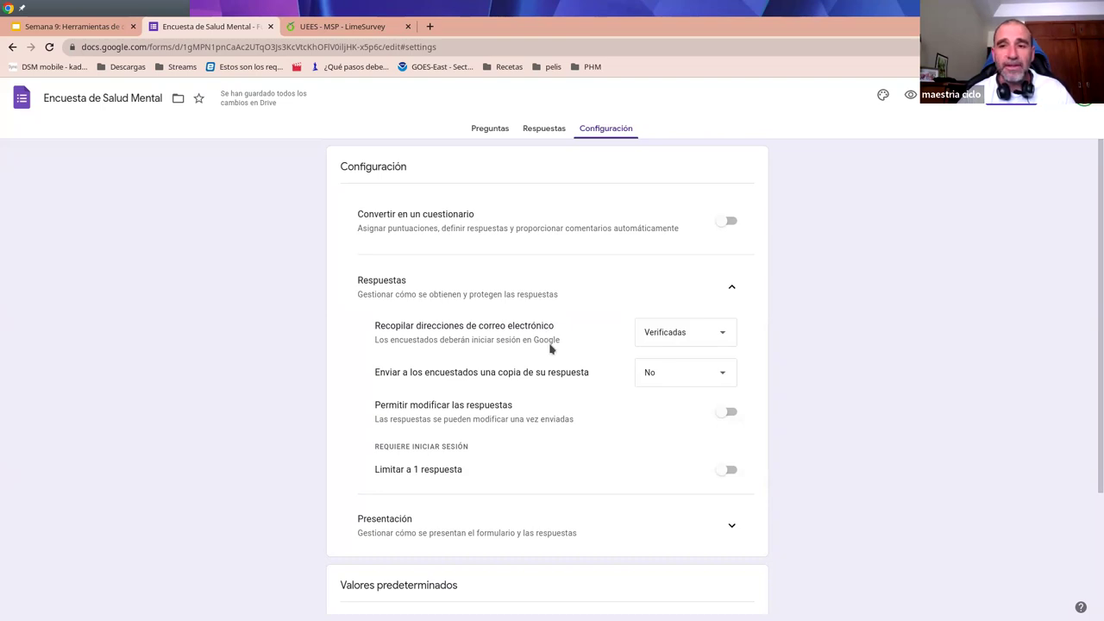
left_click(687, 338)
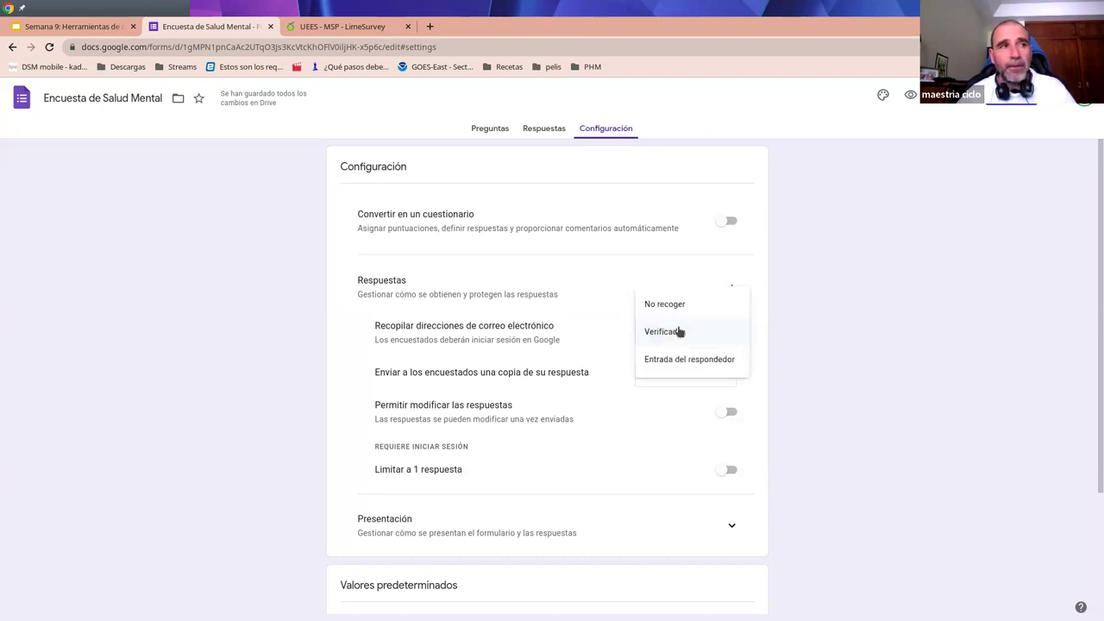
left_click(673, 311)
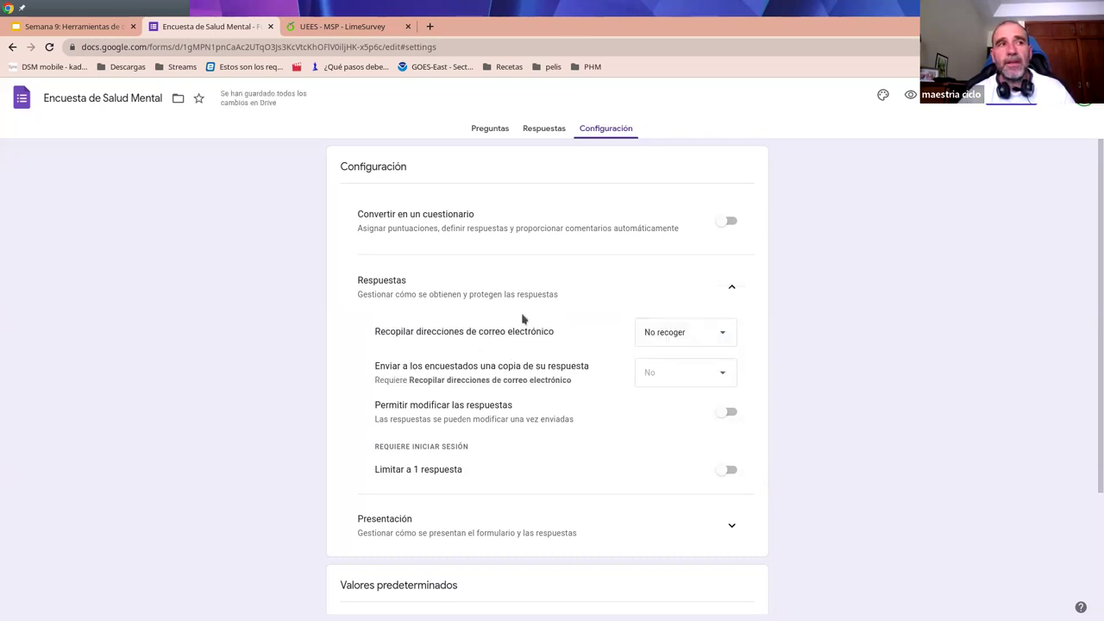
Replace the word "confidencial" with "anónima" in the form's description
left_click(496, 134)
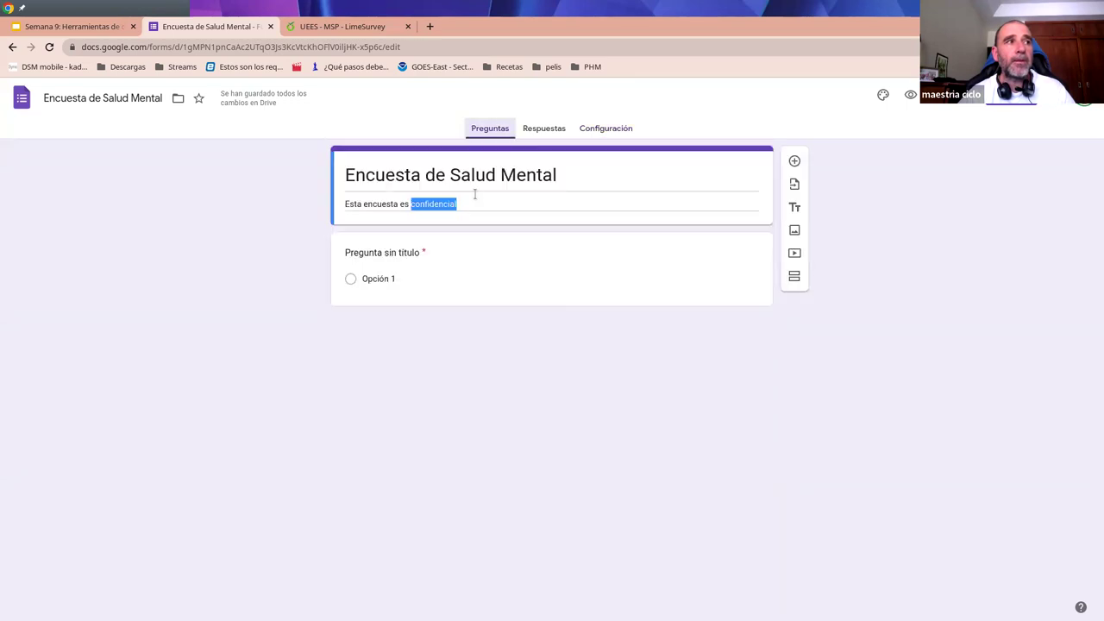
left_click(470, 202)
double_click(444, 203)
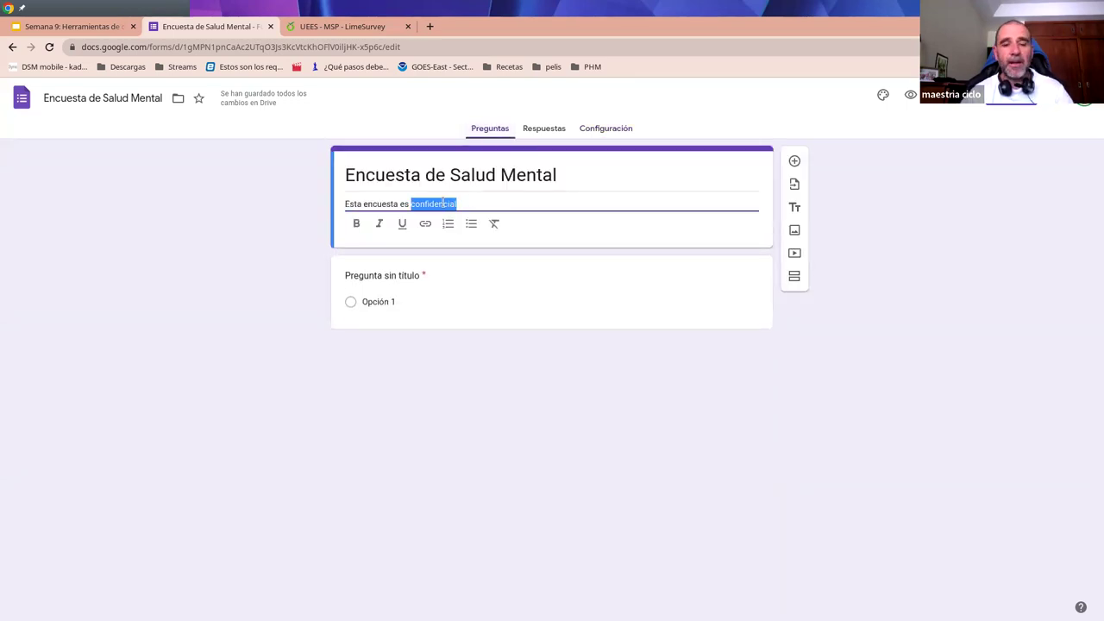
type("a")
type("nónio")
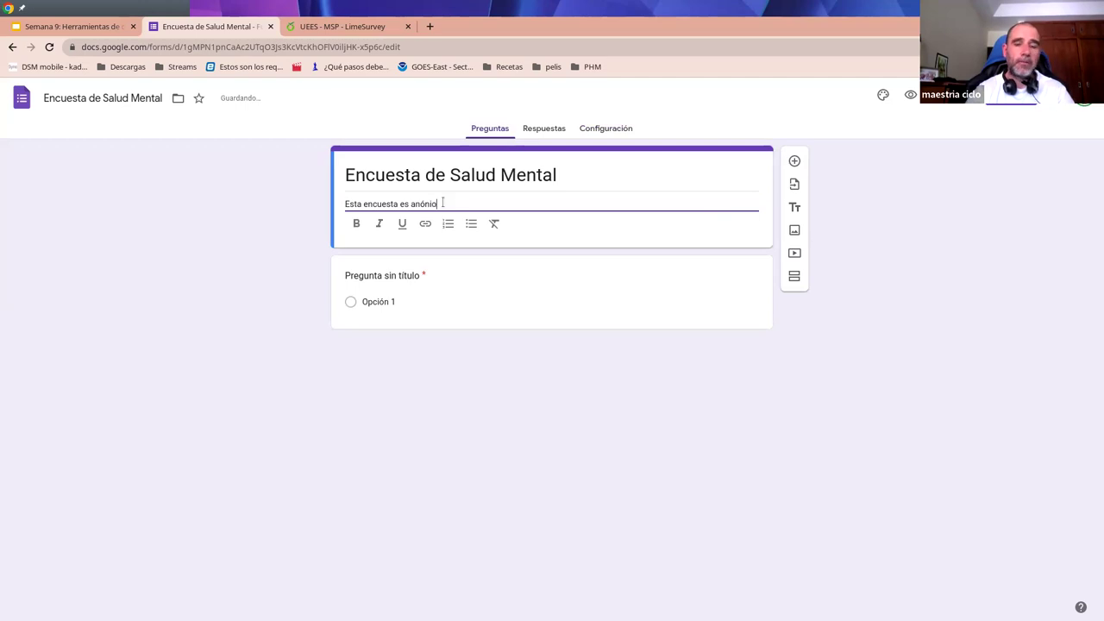
key("BackSpace")
type("m")
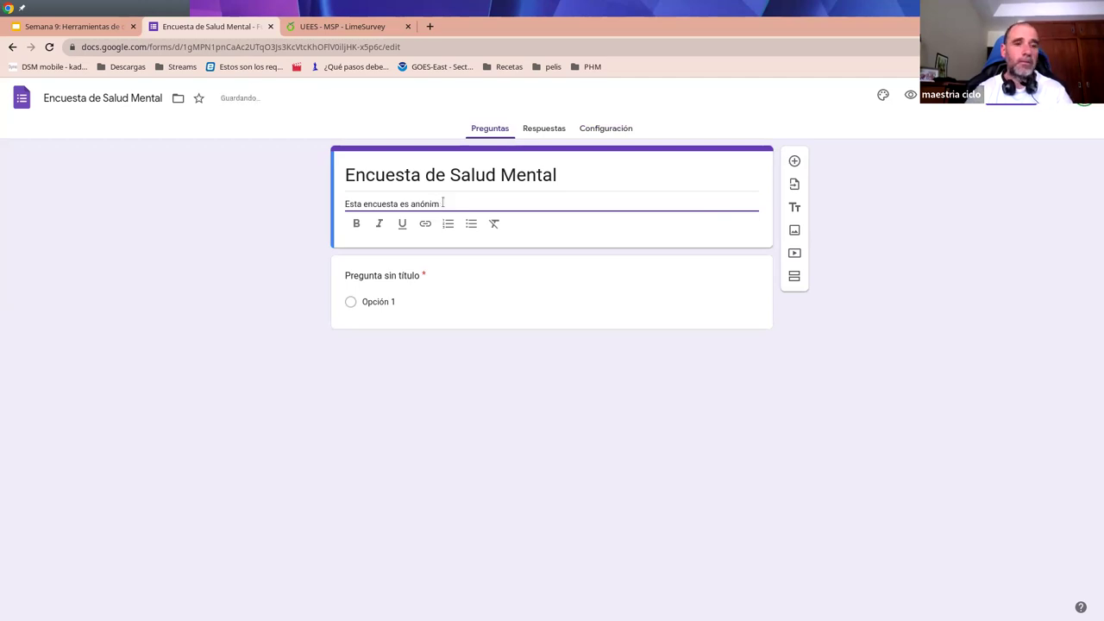
type("a")
left_click(601, 386)
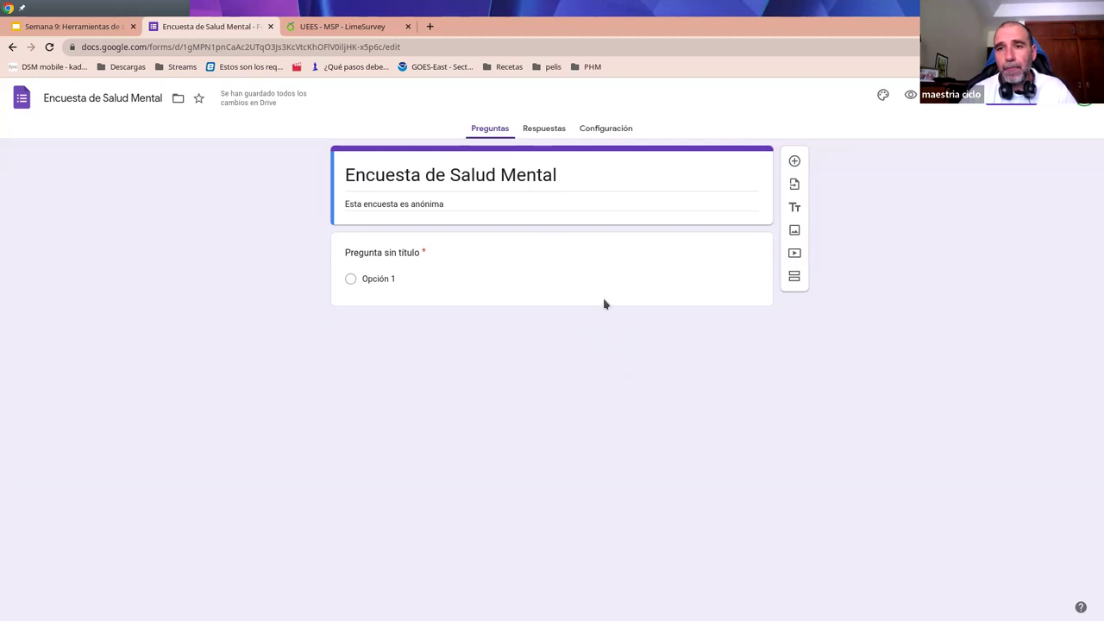
In the form's response settings, try email collection as "Verificadas", view the choices for sending respondents a copy, and set collection back to "No recoger"
left_click(611, 129)
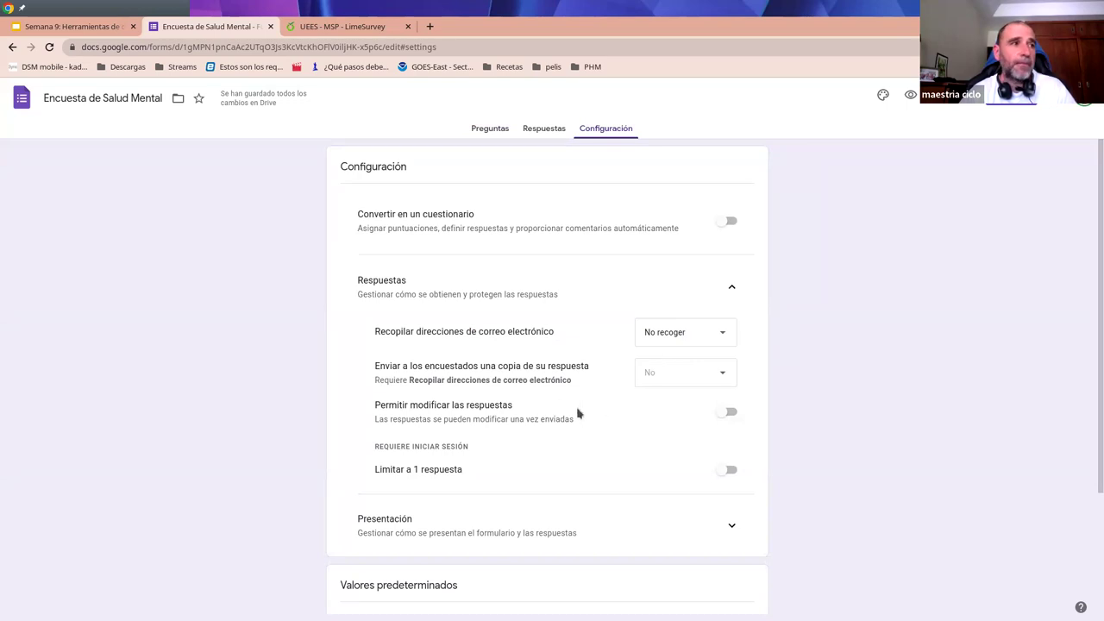
scroll(577, 410, "down", 3)
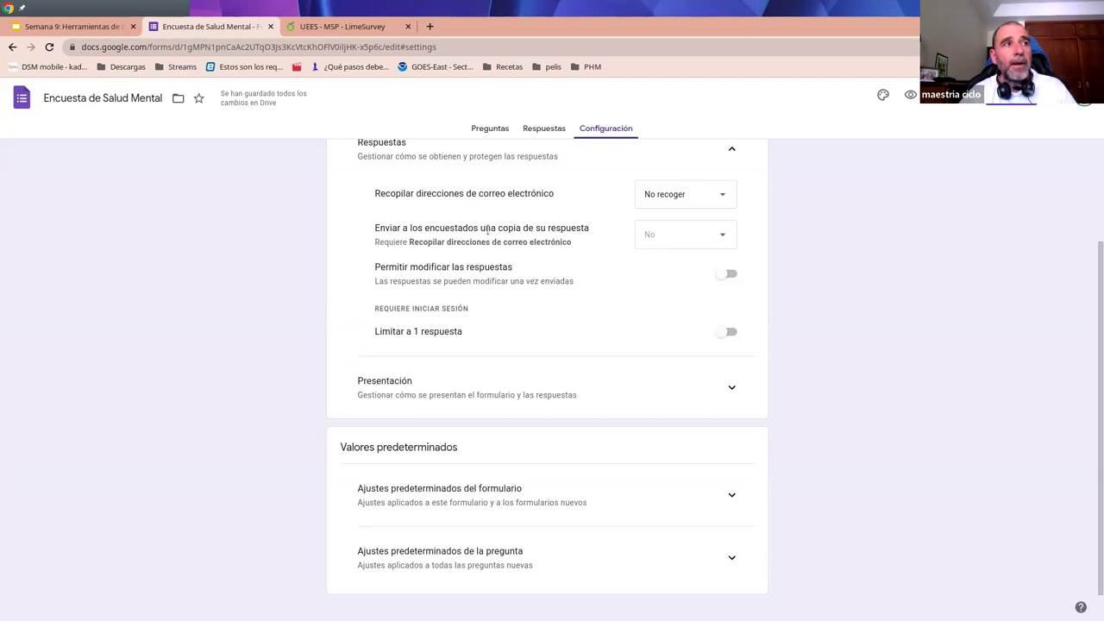
left_click_drag(412, 227, 586, 227)
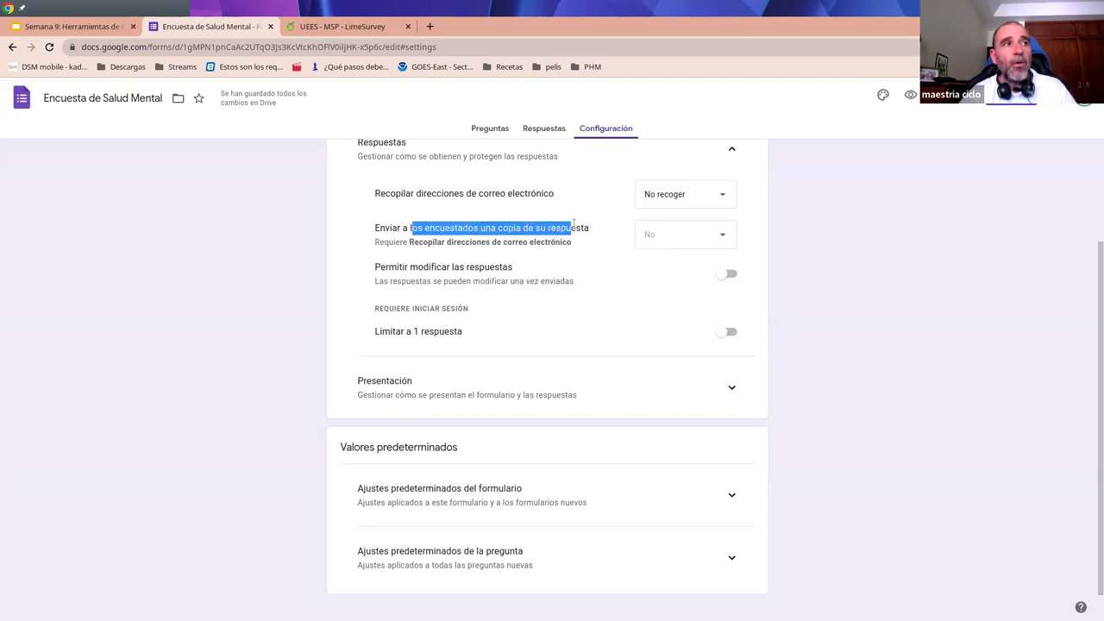
left_click(636, 230)
left_click(676, 200)
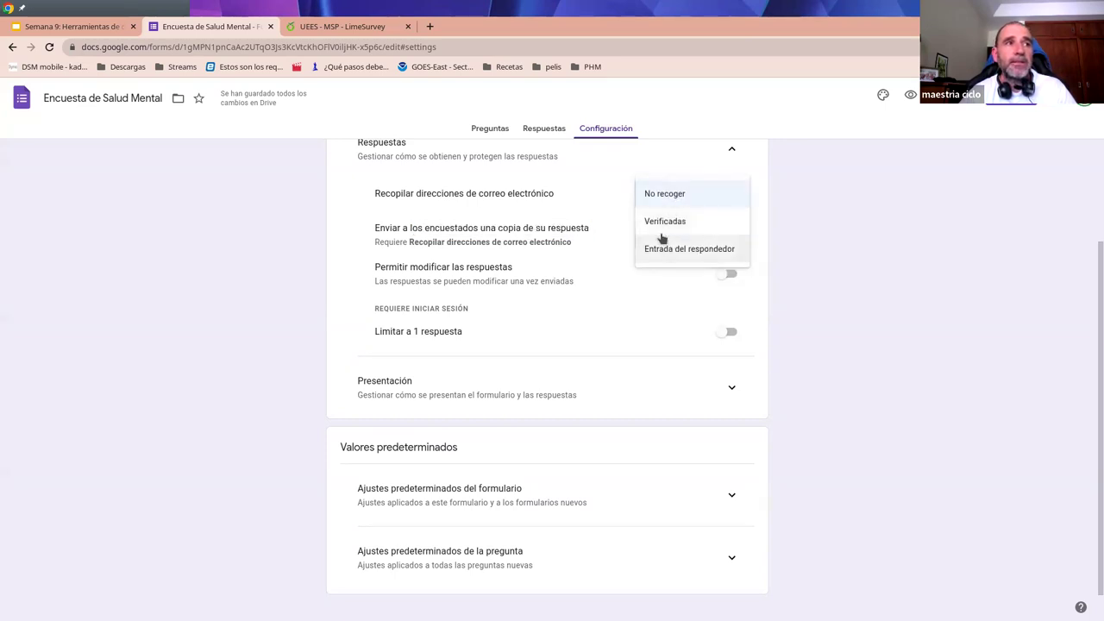
left_click(665, 221)
left_click(661, 236)
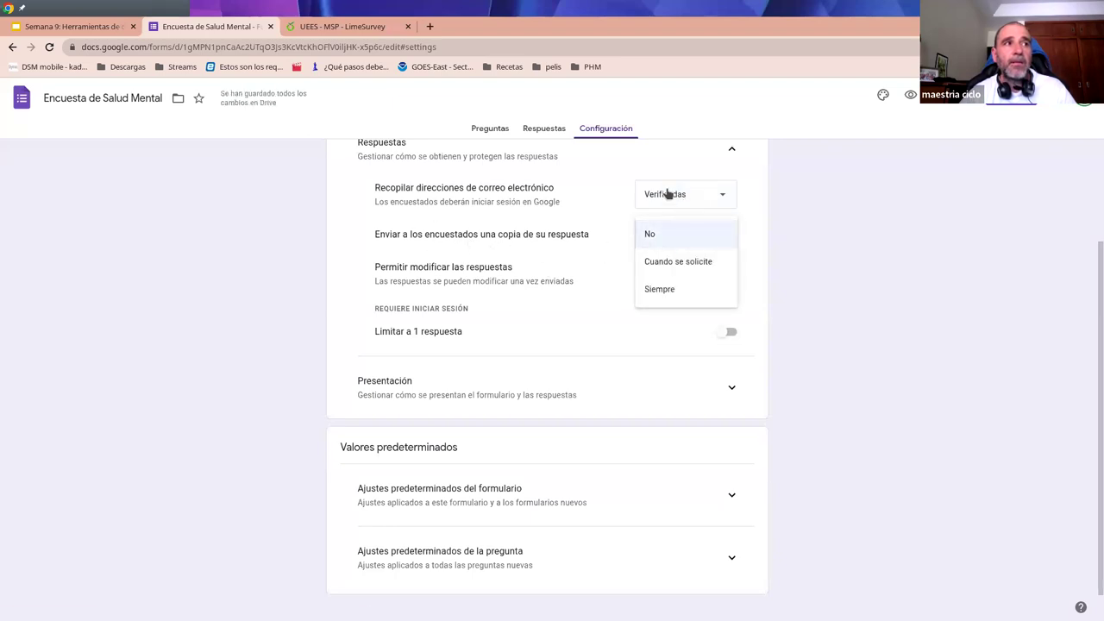
left_click(625, 211)
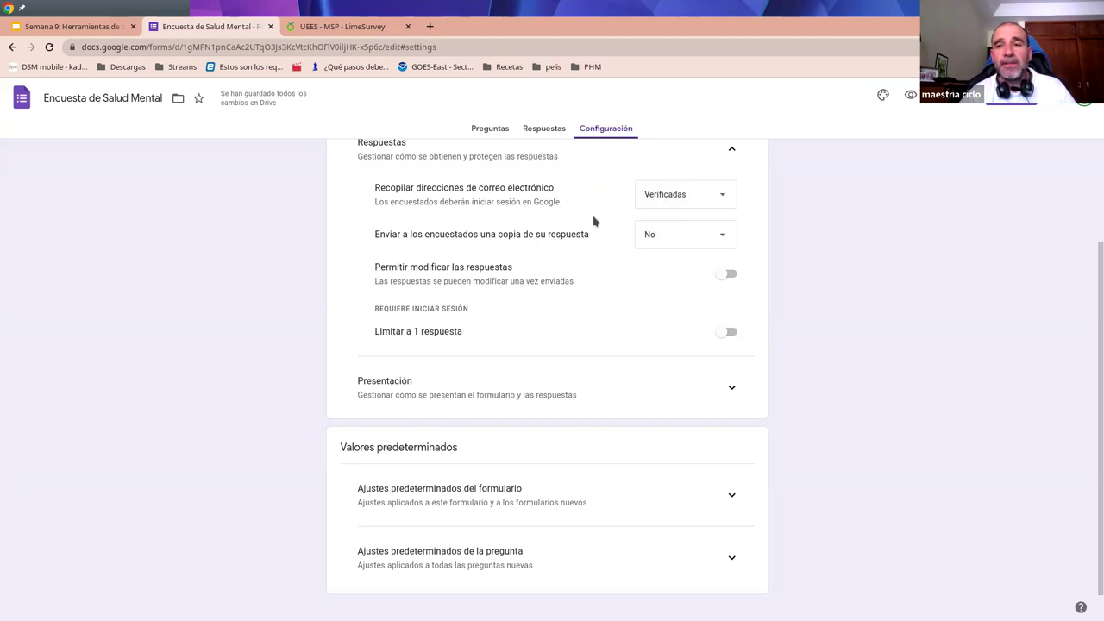
left_click(660, 197)
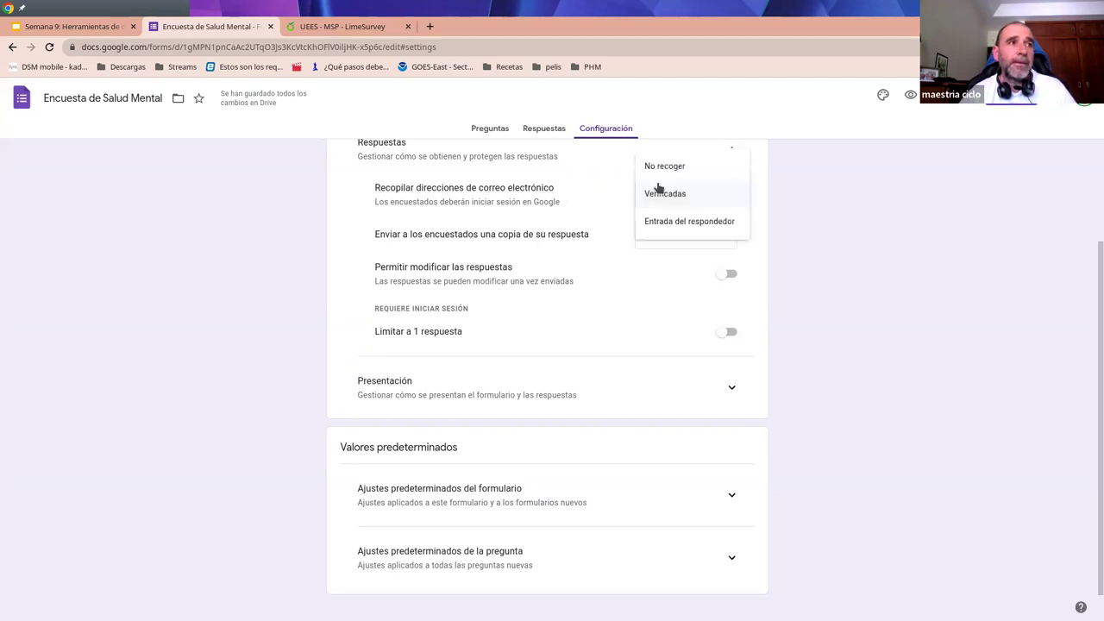
left_click(646, 166)
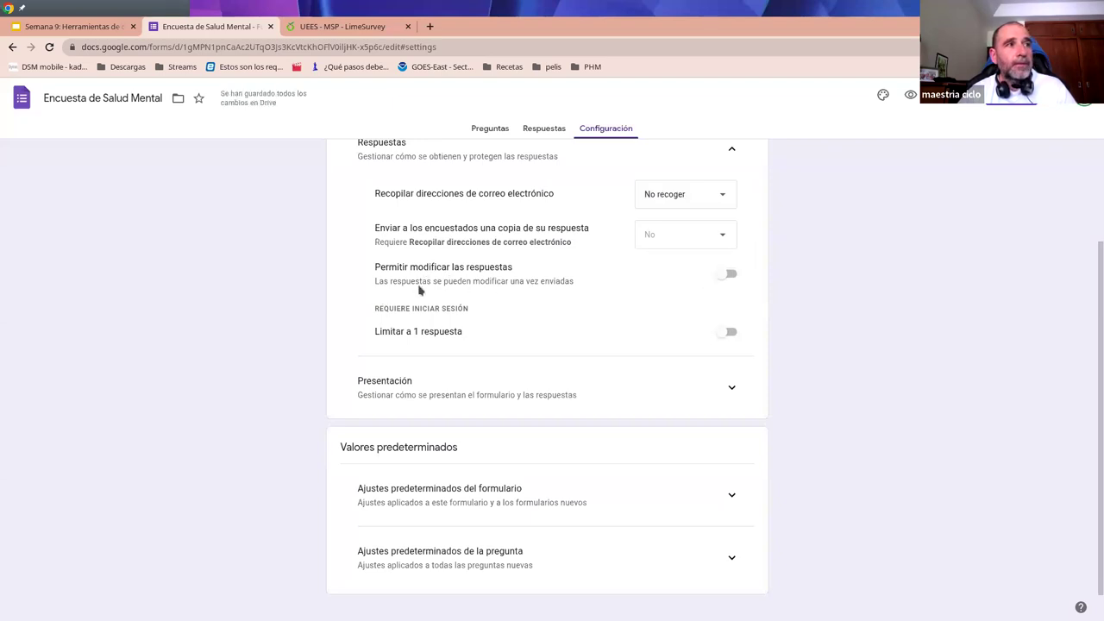
Try allowing respondents to modify their answers and limiting the form to 1 response, turning both options off again
left_click(729, 274)
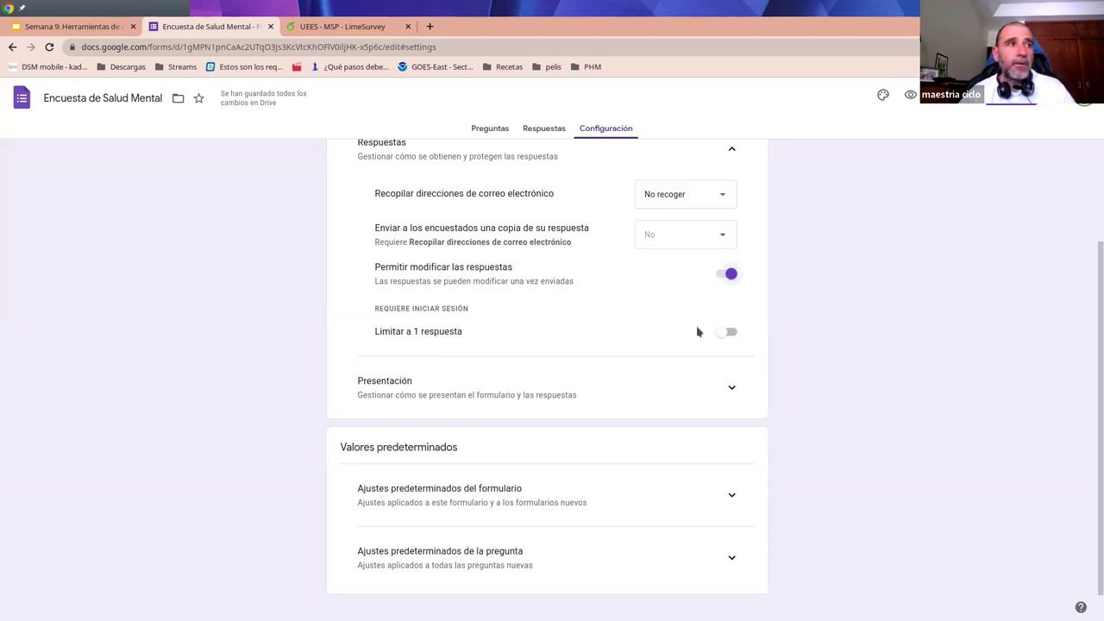
left_click(724, 276)
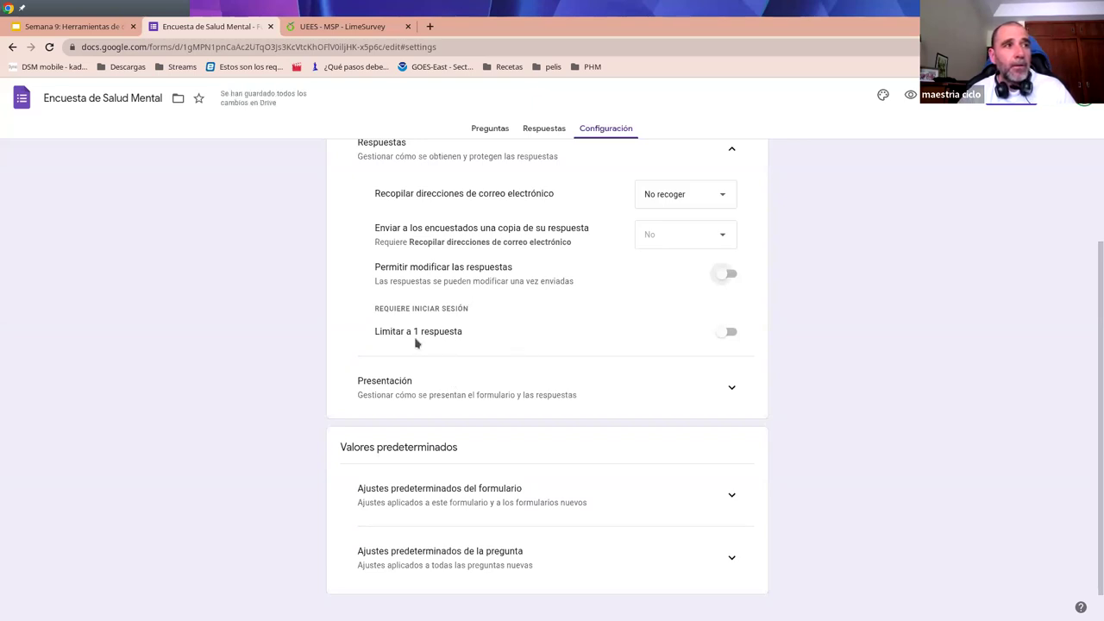
left_click(731, 335)
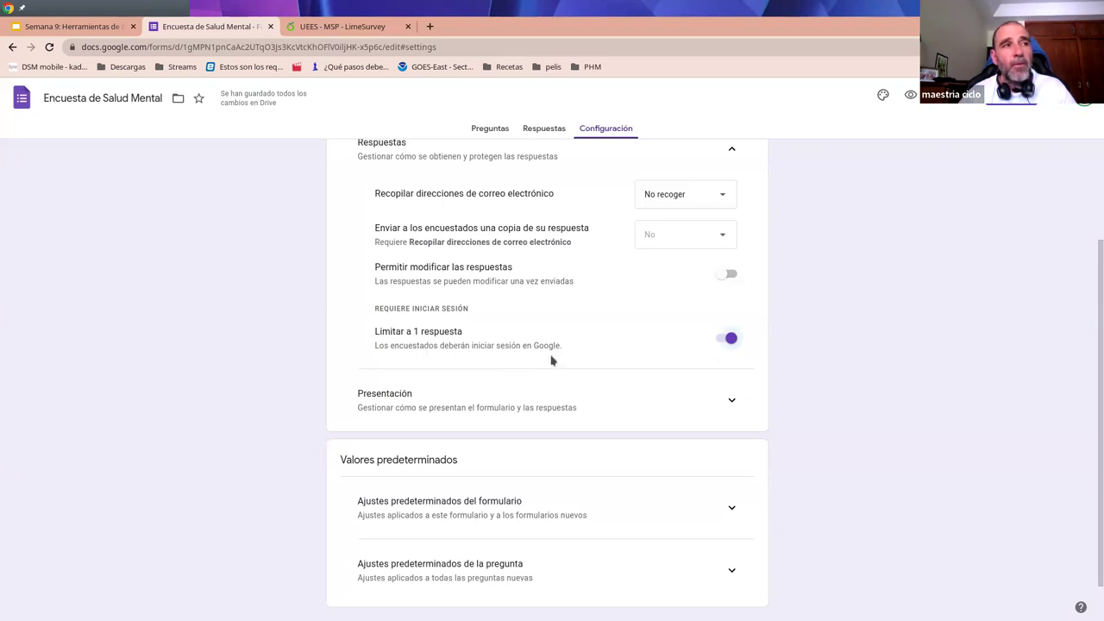
left_click_drag(561, 347, 474, 352)
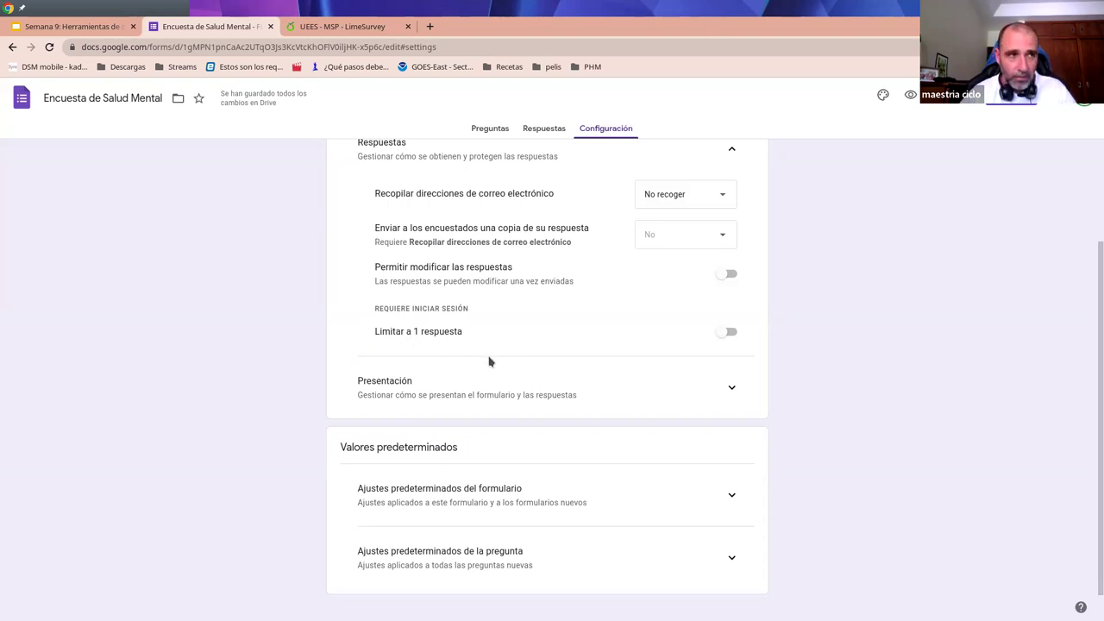
In the presentation settings, turn off the link for submitting another response and turn on the results summary for respondents
scroll(549, 347, "down", 1)
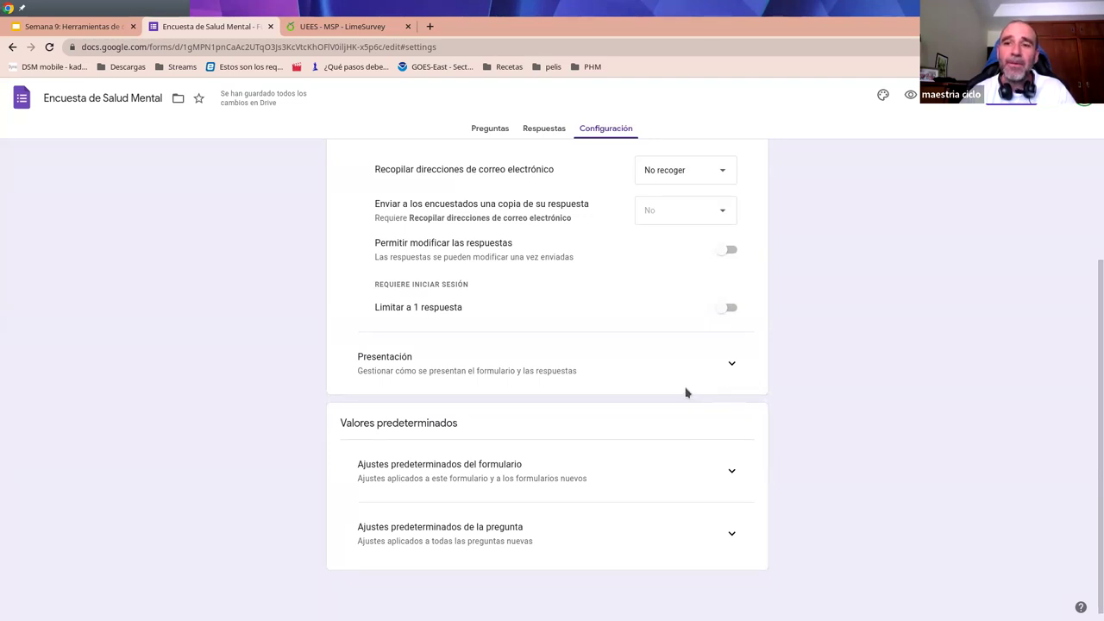
left_click(730, 366)
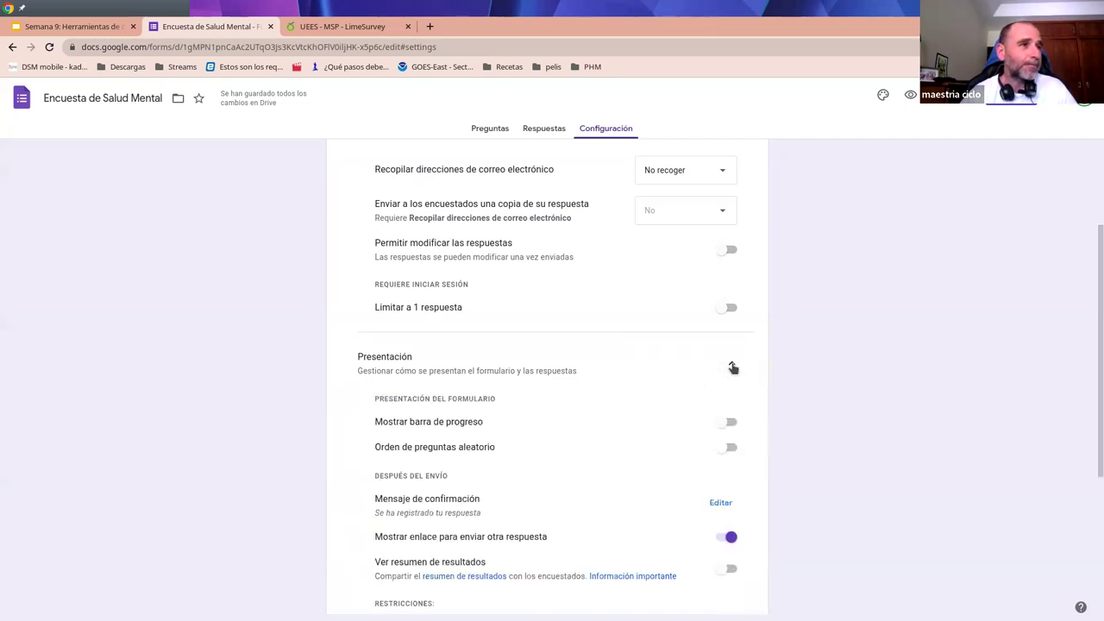
scroll(345, 385, "down", 2)
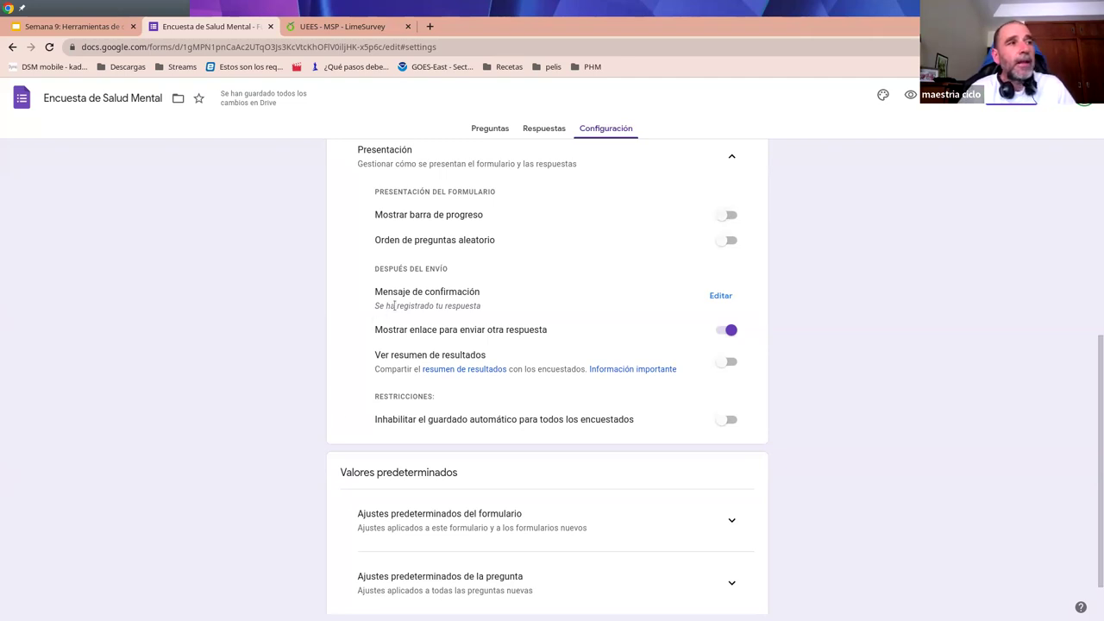
left_click(708, 295)
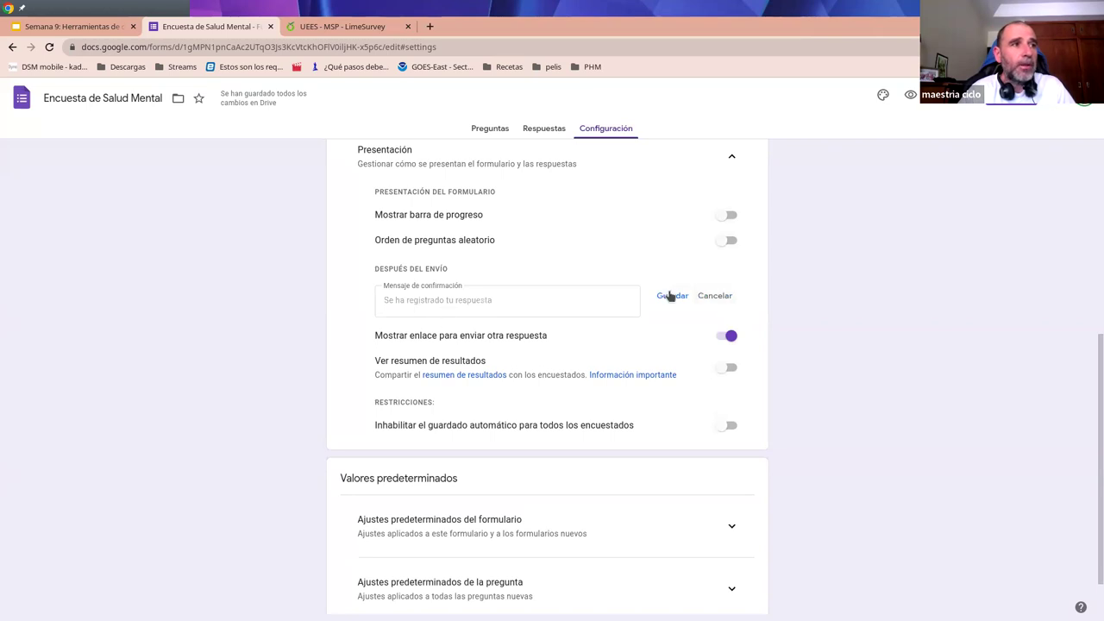
left_click(713, 296)
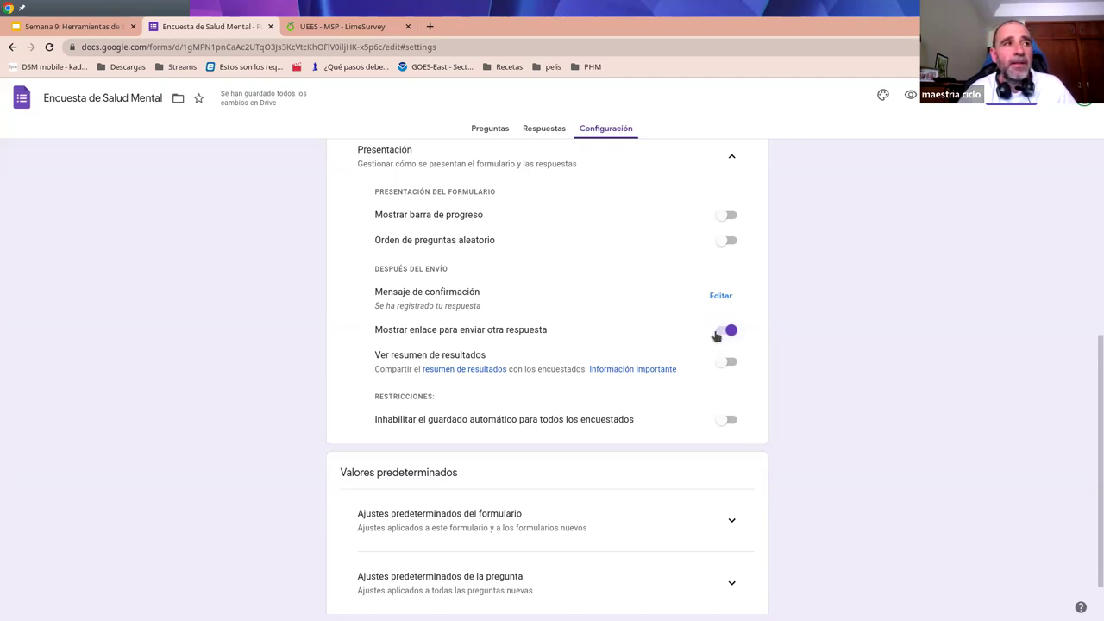
left_click(727, 333)
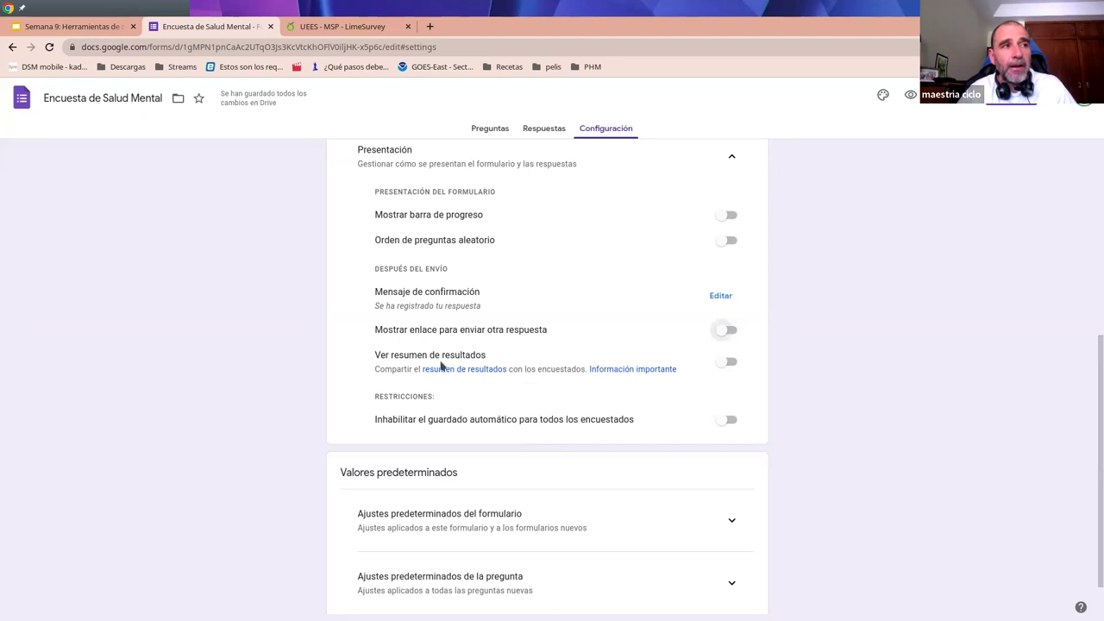
left_click(728, 364)
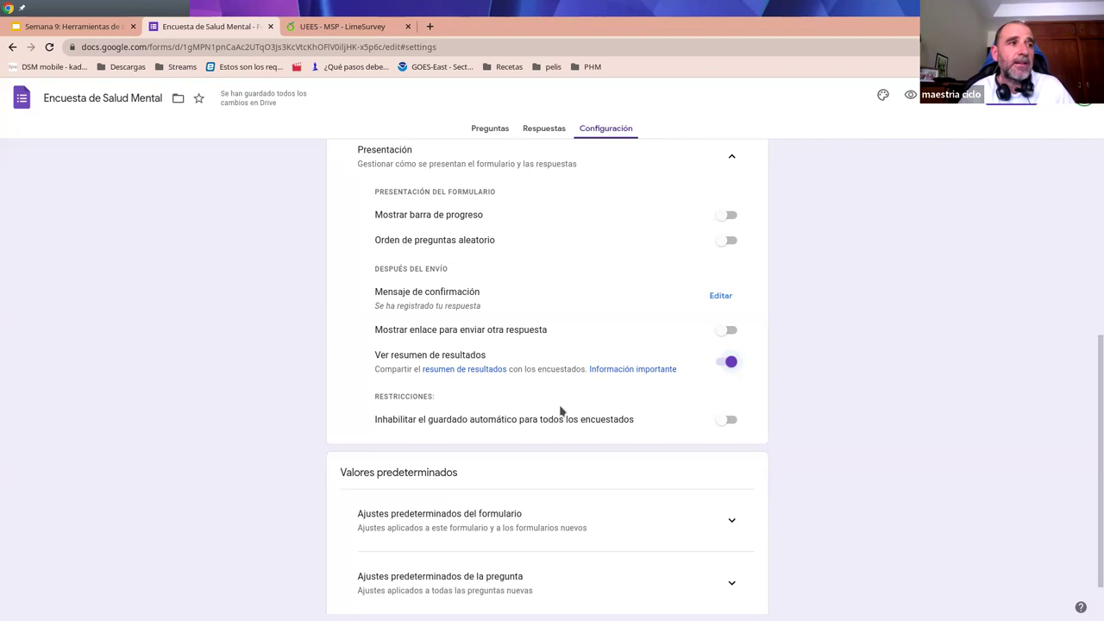
Try disabling automatic saving for all respondents, and turn that restriction off again
scroll(460, 435, "down", 1)
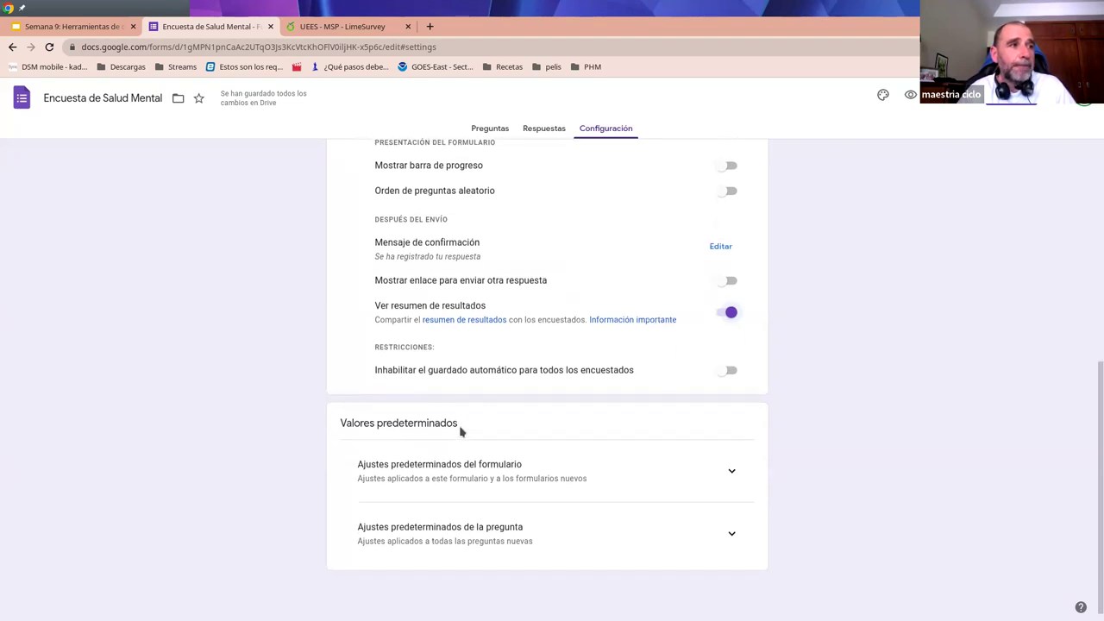
left_click(737, 378)
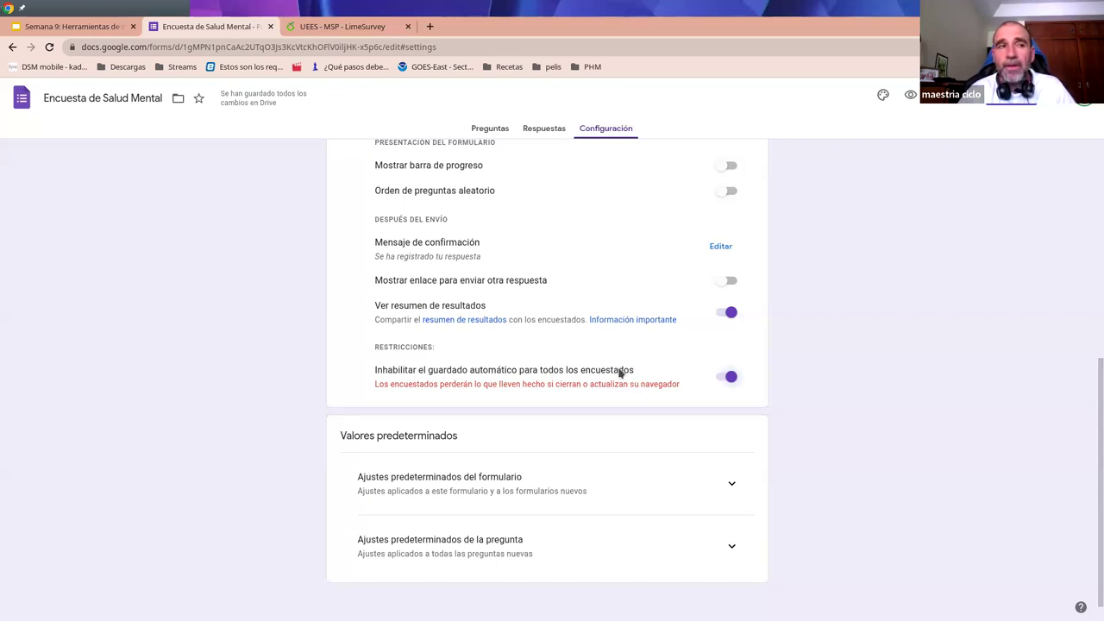
left_click(725, 379)
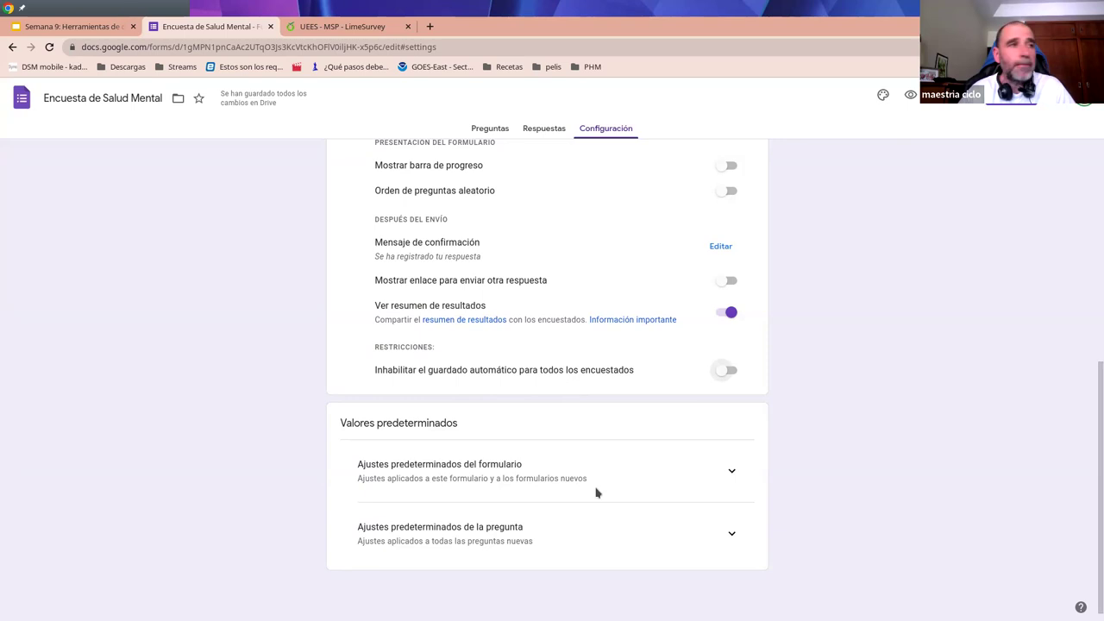
Examine the default settings for forms and questions, including the default email collection choices and the required-question option
left_click(731, 476)
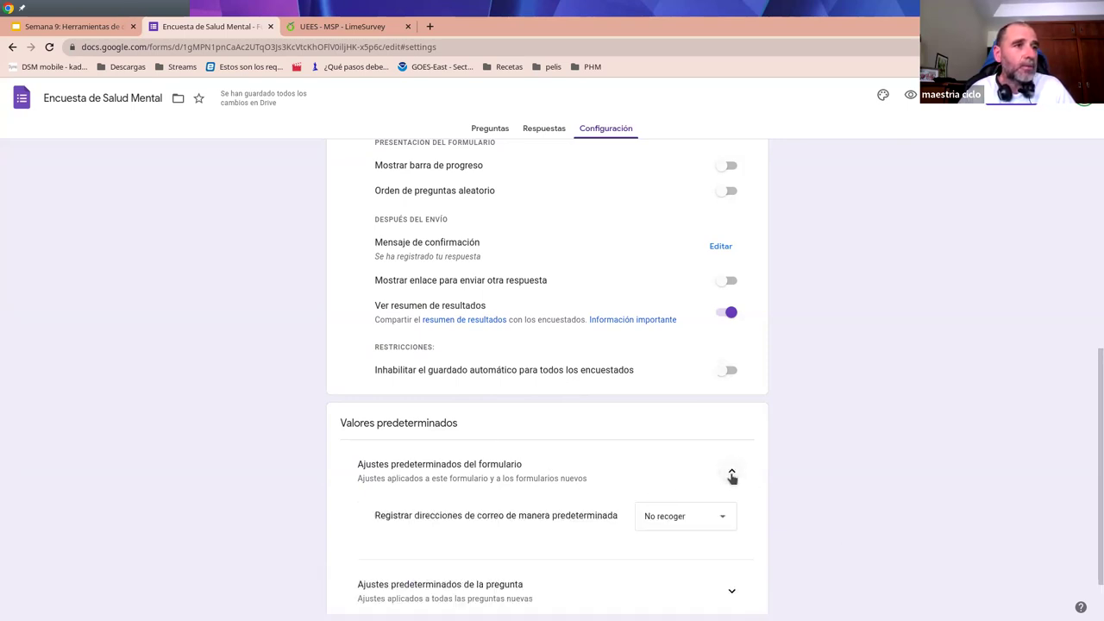
scroll(560, 493, "down", 1)
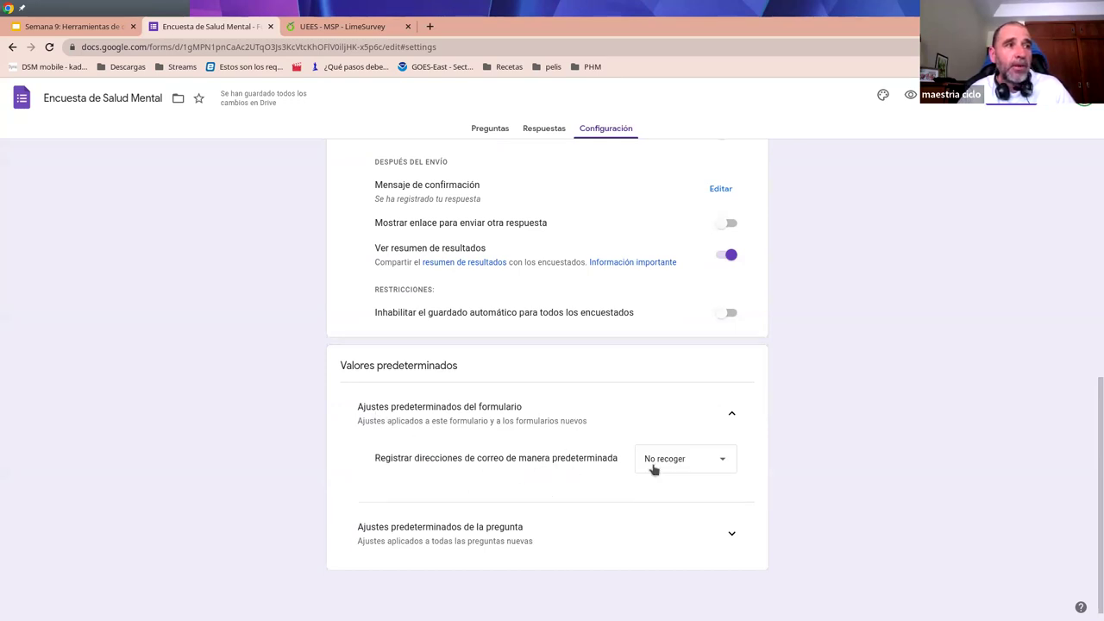
left_click(707, 471)
scroll(689, 394, "up", 6)
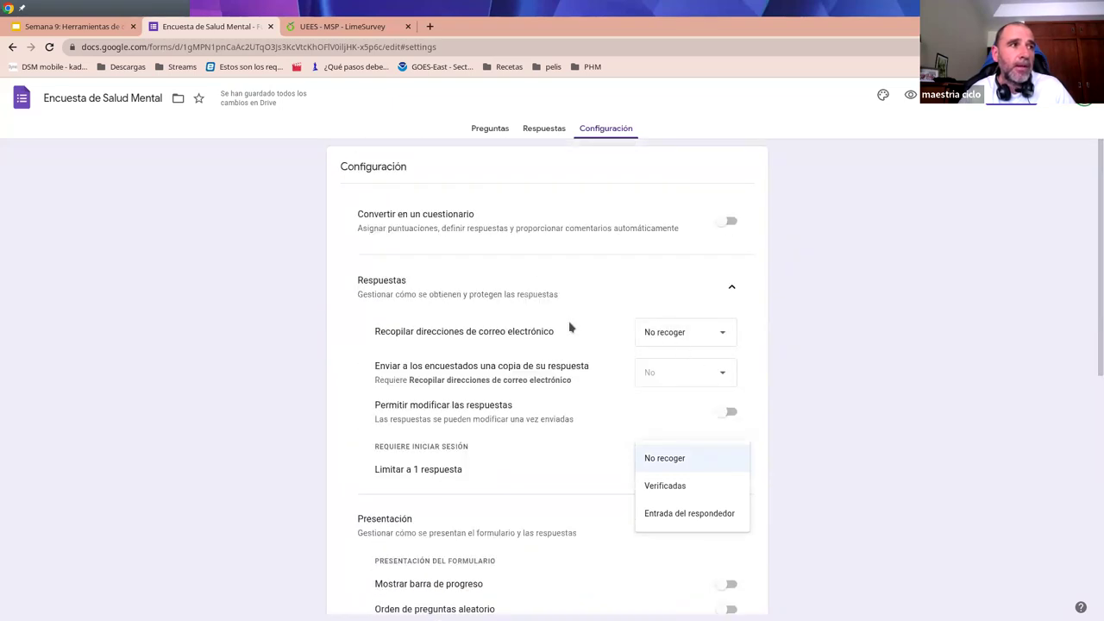
scroll(543, 452, "down", 3)
scroll(548, 474, "down", 2)
left_click(543, 489)
left_click(731, 533)
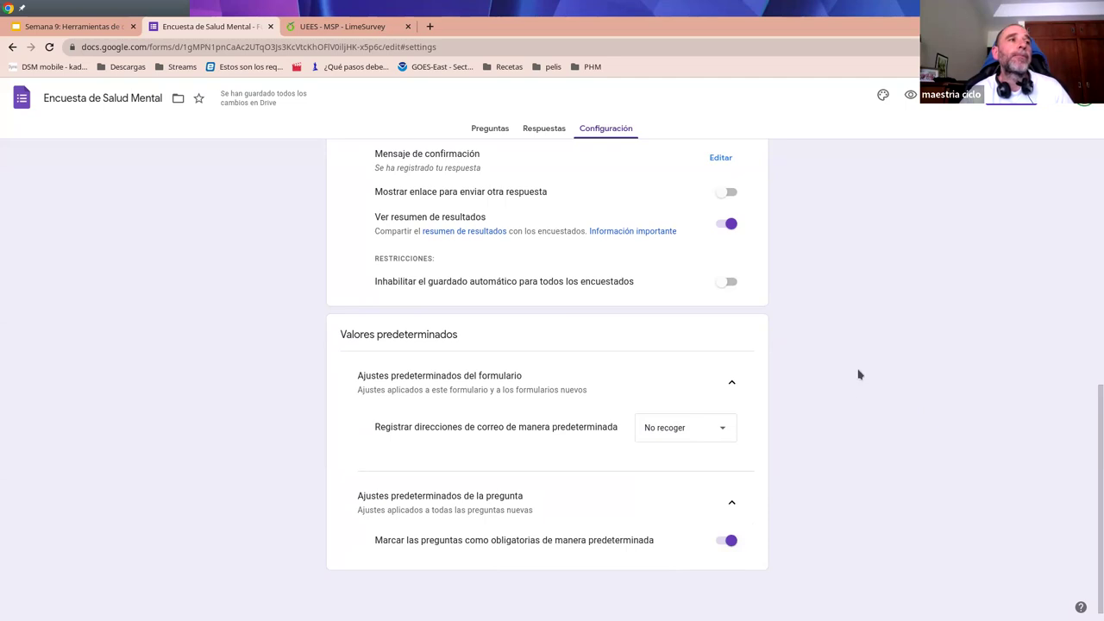
scroll(594, 244, "up", 6)
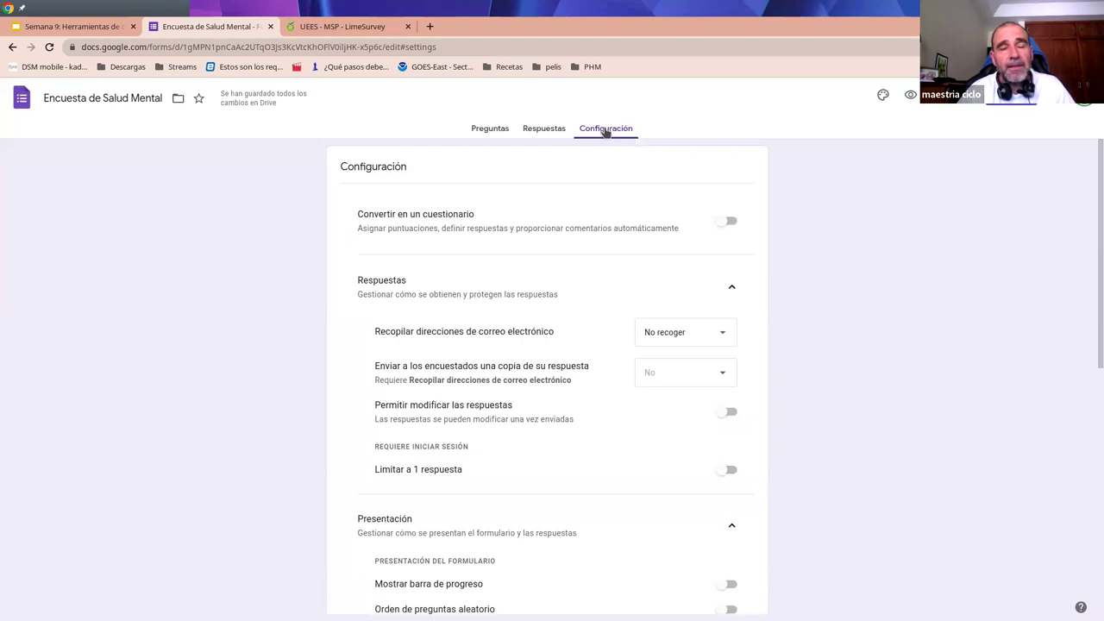
Return to the form's questions and title the untitled question "¿Cómo se ha sentido hoy?"
left_click(488, 131)
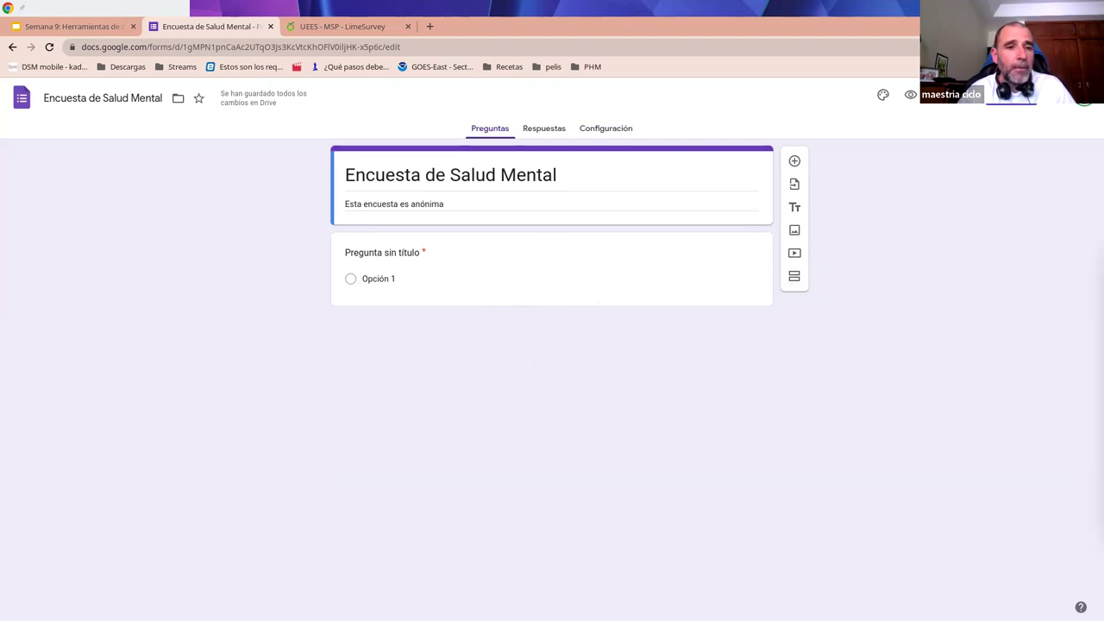
left_click(396, 250)
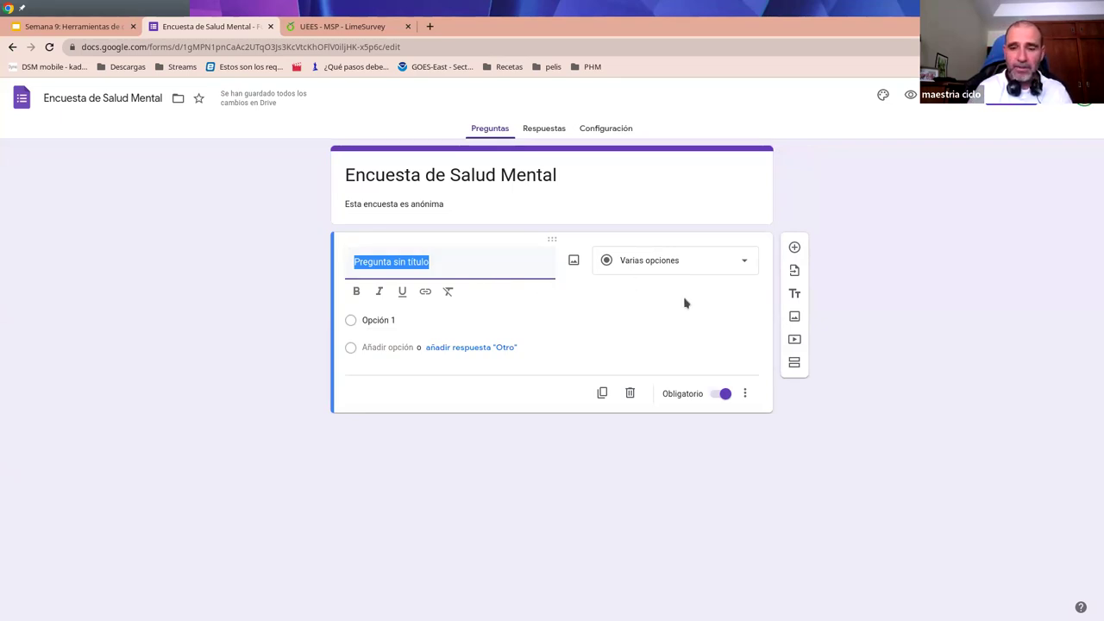
type("¿Cómo se ha sentido hoy?")
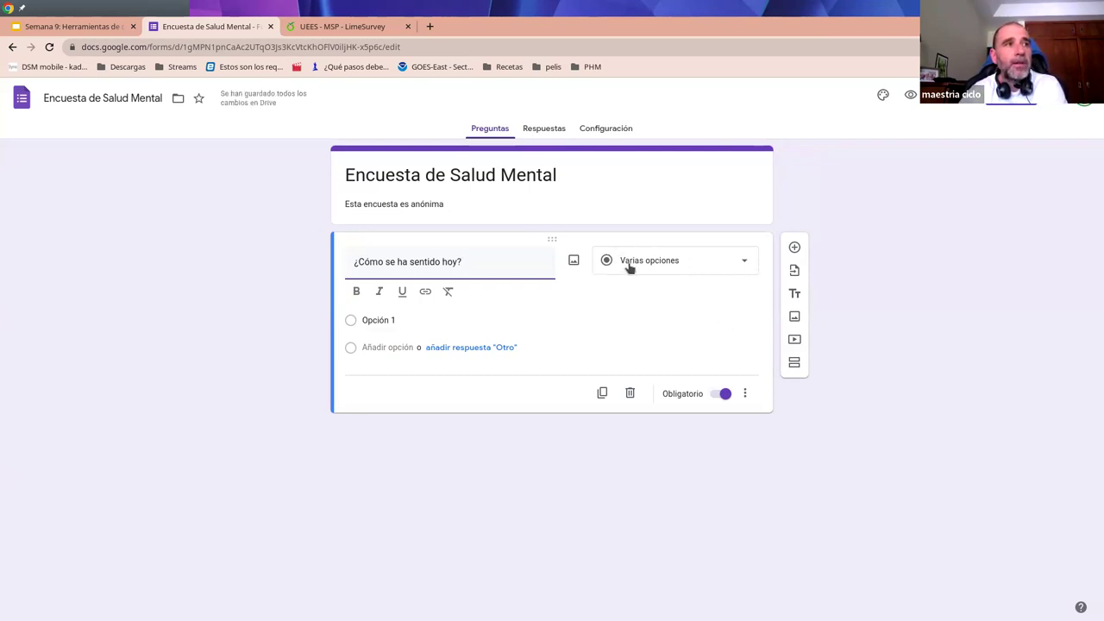
Give the multiple-choice question "¿Cómo se ha sentido hoy?" the answer options Muy bien, Bien, Regular, Mal and Muy mal
left_click(744, 264)
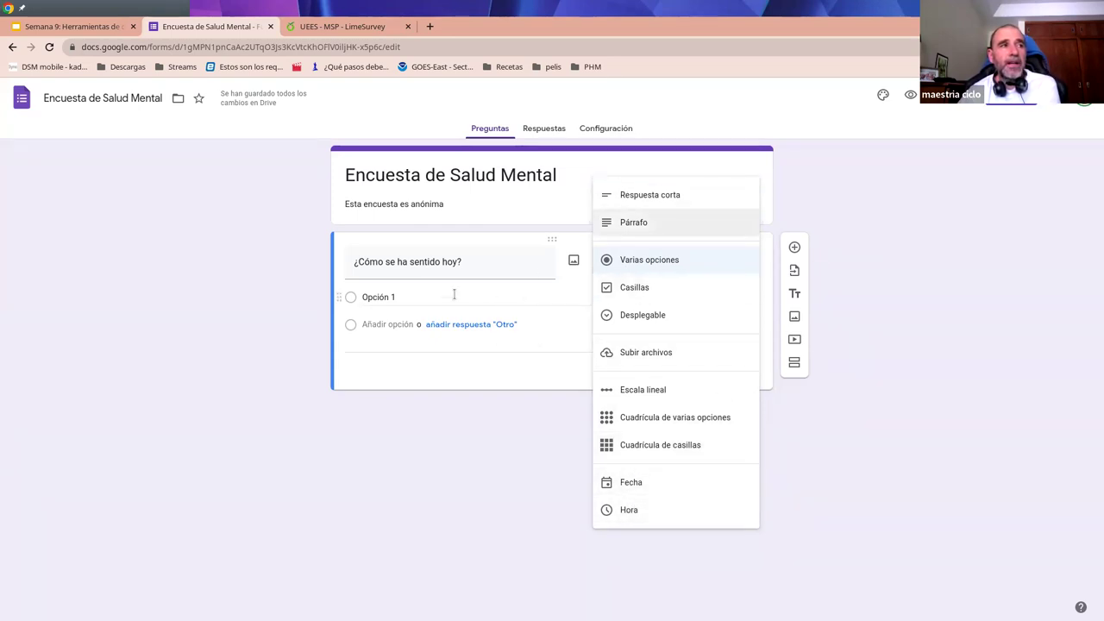
left_click(379, 296)
left_click(407, 296)
triple_click(392, 296)
type("Muy bien")
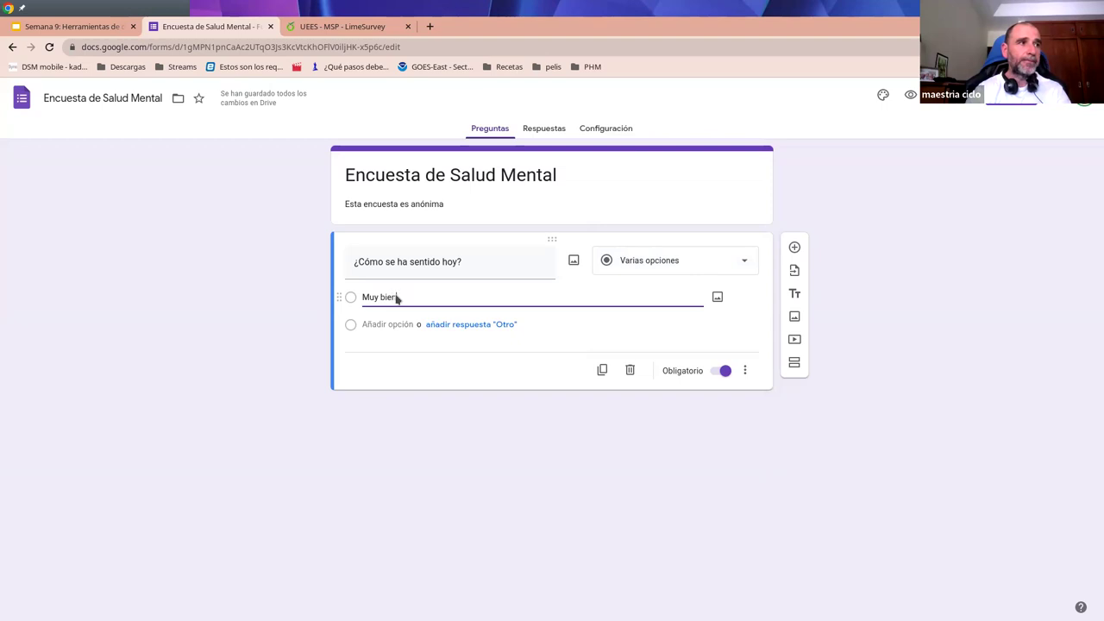
key("Return")
type("Bie")
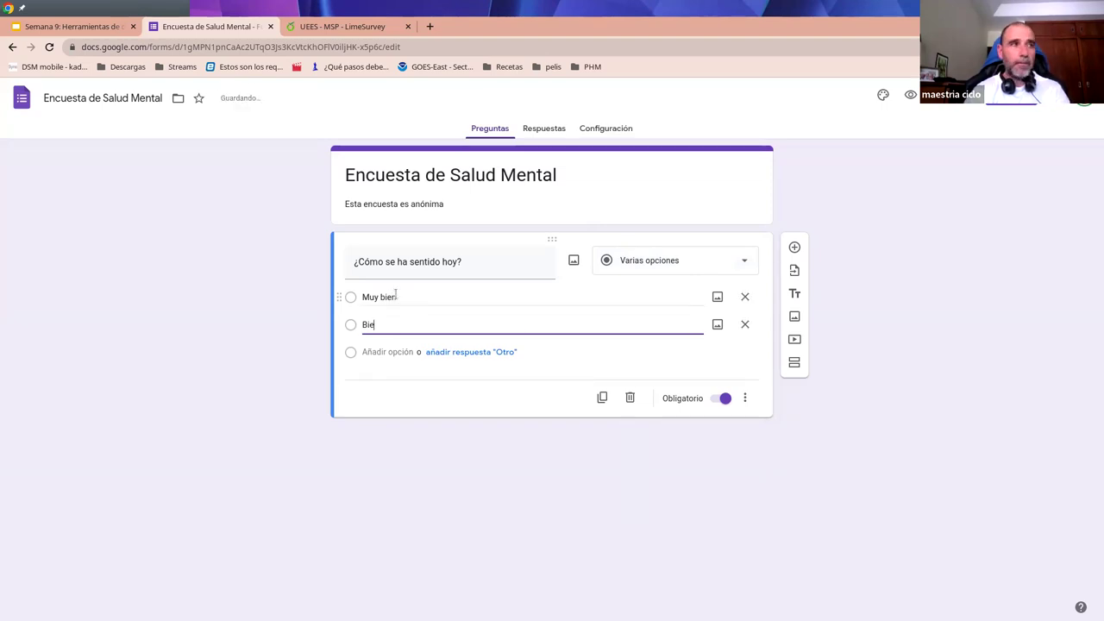
key("Return")
type("Regula")
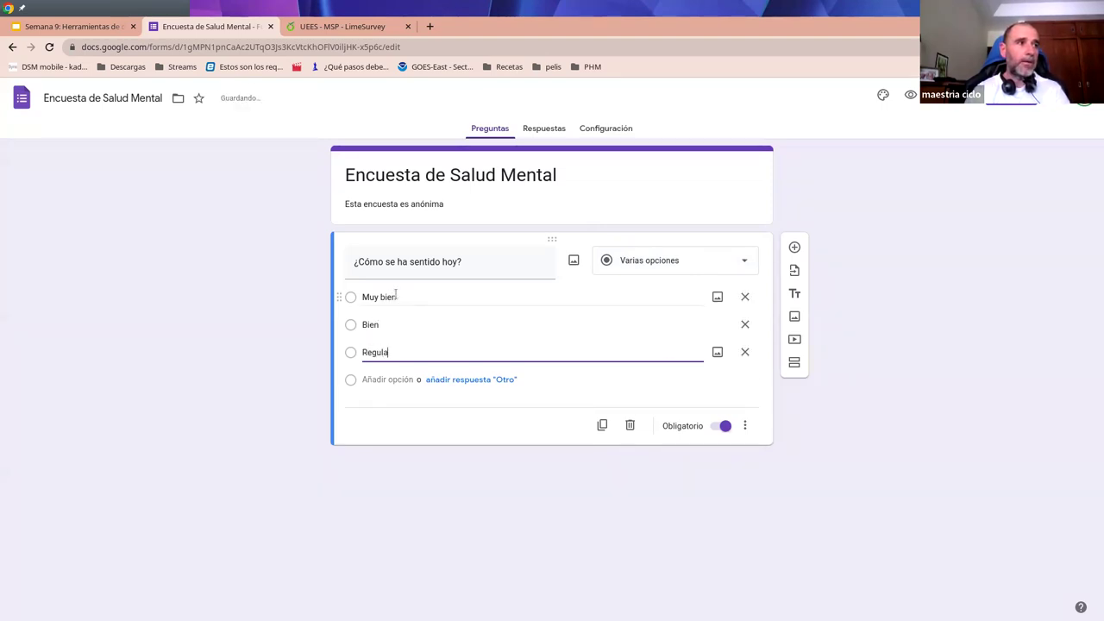
type("r")
key("Return")
type("Mar")
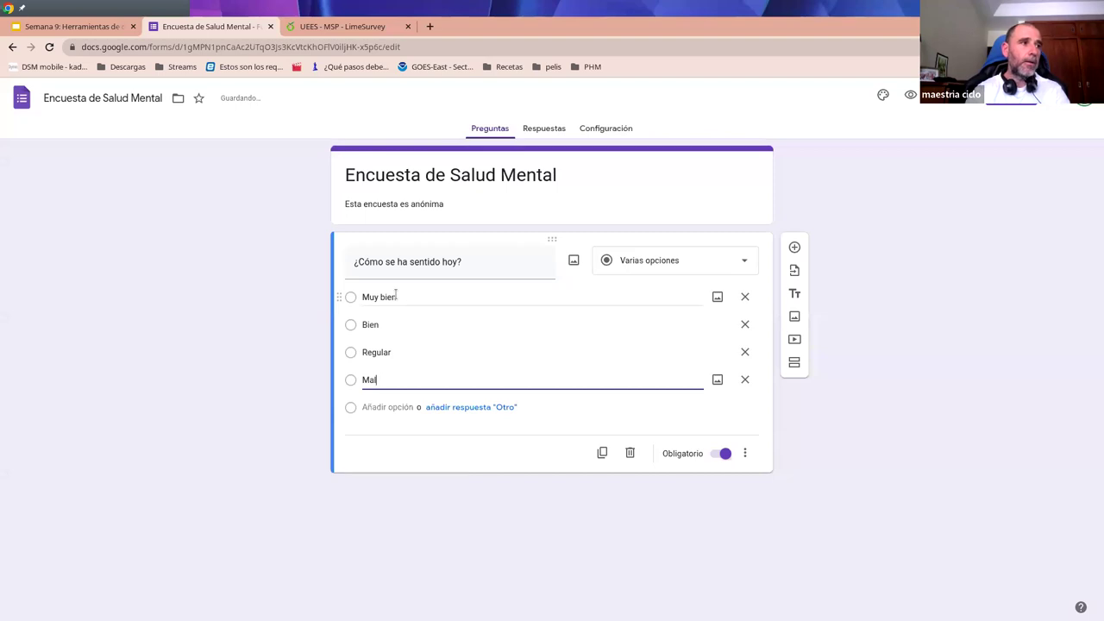
key("Return")
type("Muy mal")
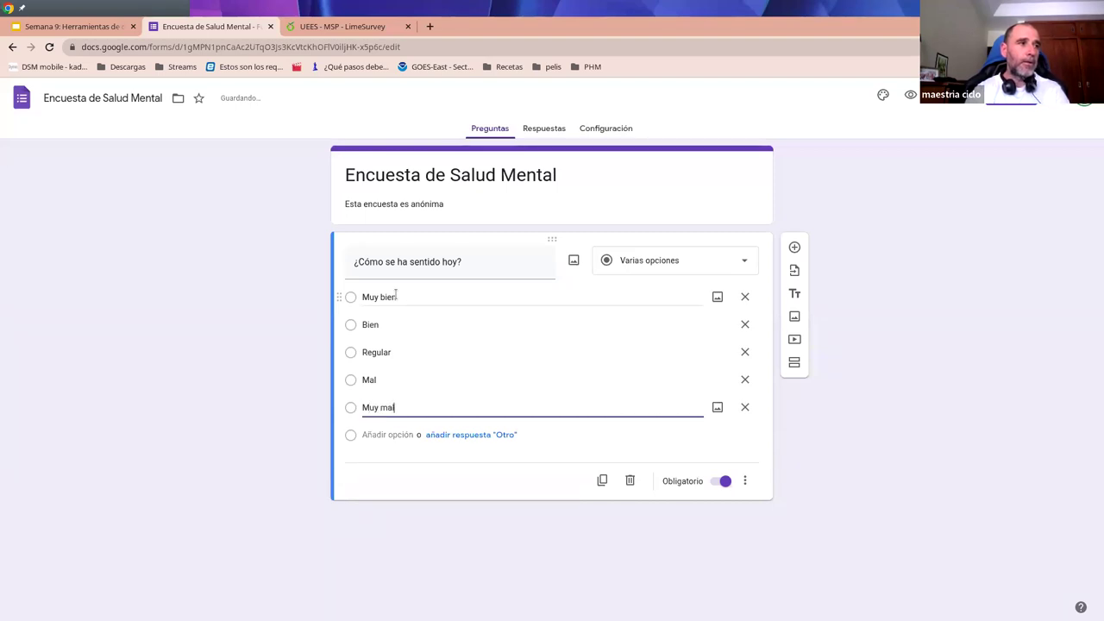
Add an "Otro" answer after the Muy mal option, leaving no extra blank option
left_click(373, 435)
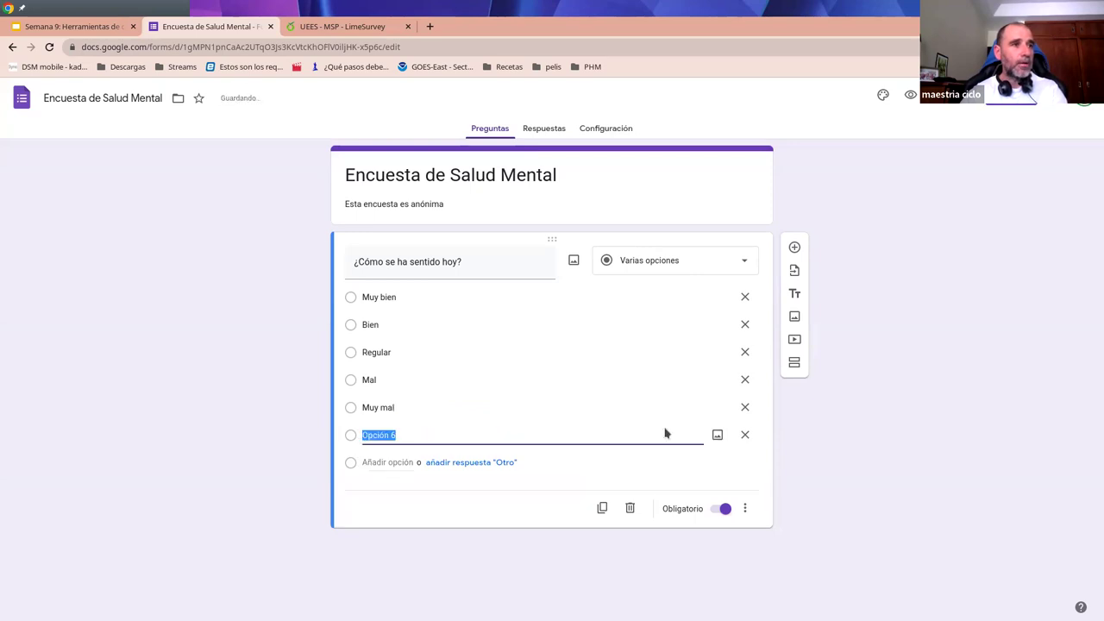
left_click(743, 434)
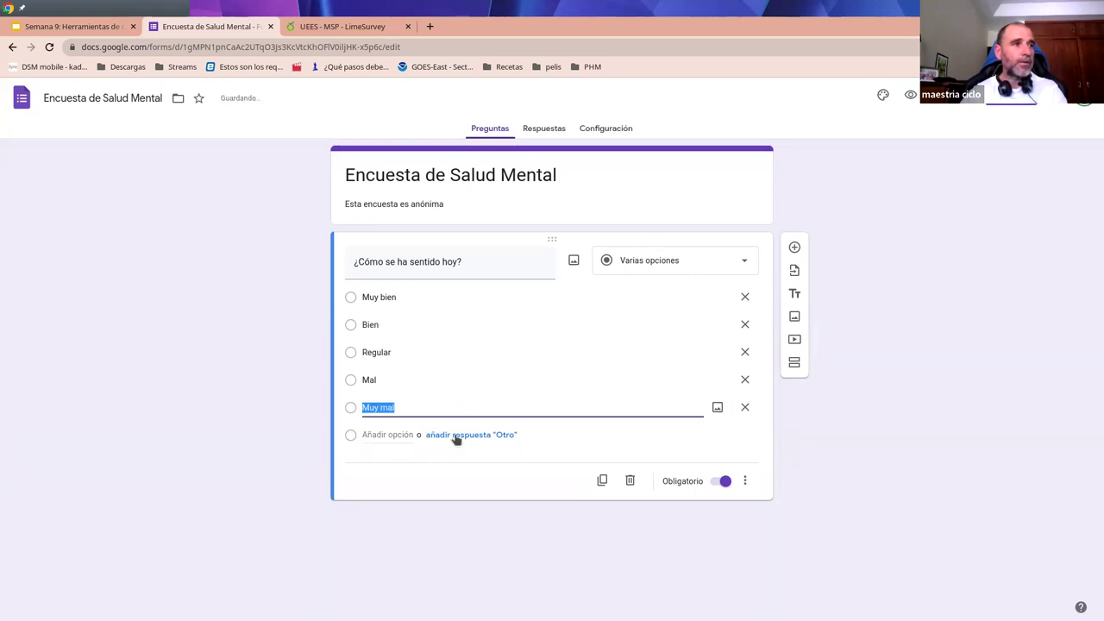
left_click(456, 438)
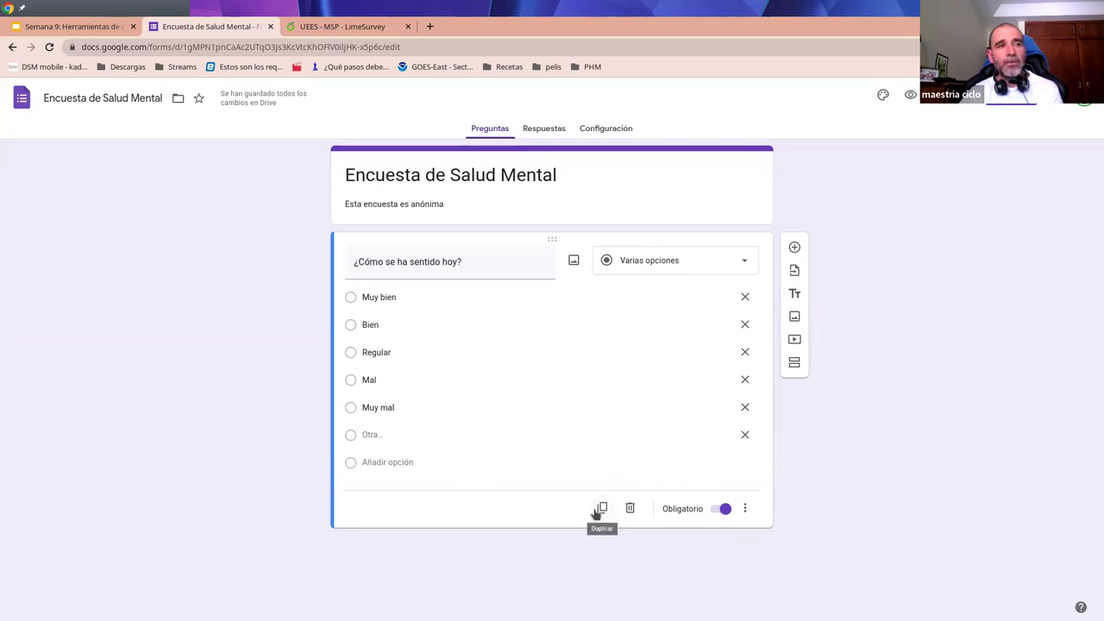
Show a description on the question and enter "Responda según su propio criterio"
left_click(746, 512)
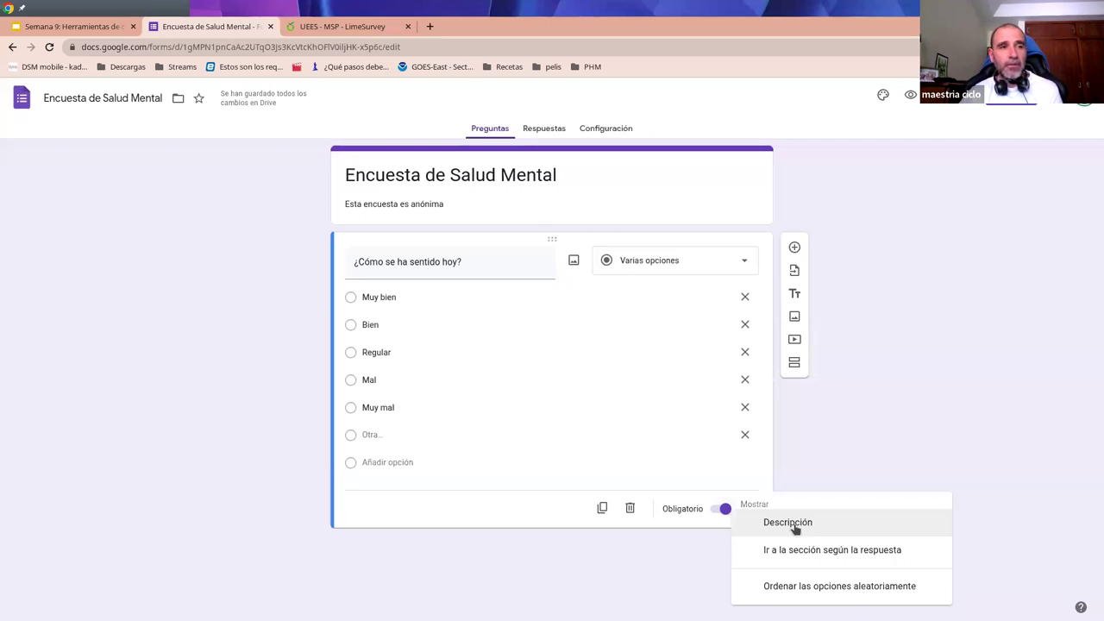
left_click(787, 523)
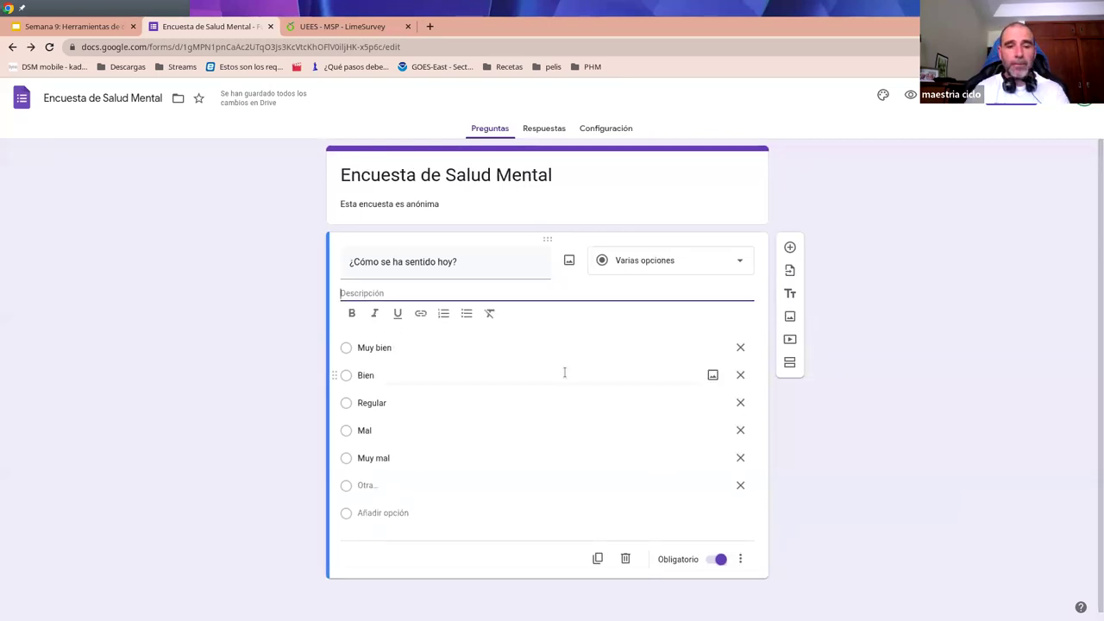
type("Responda según su propio c")
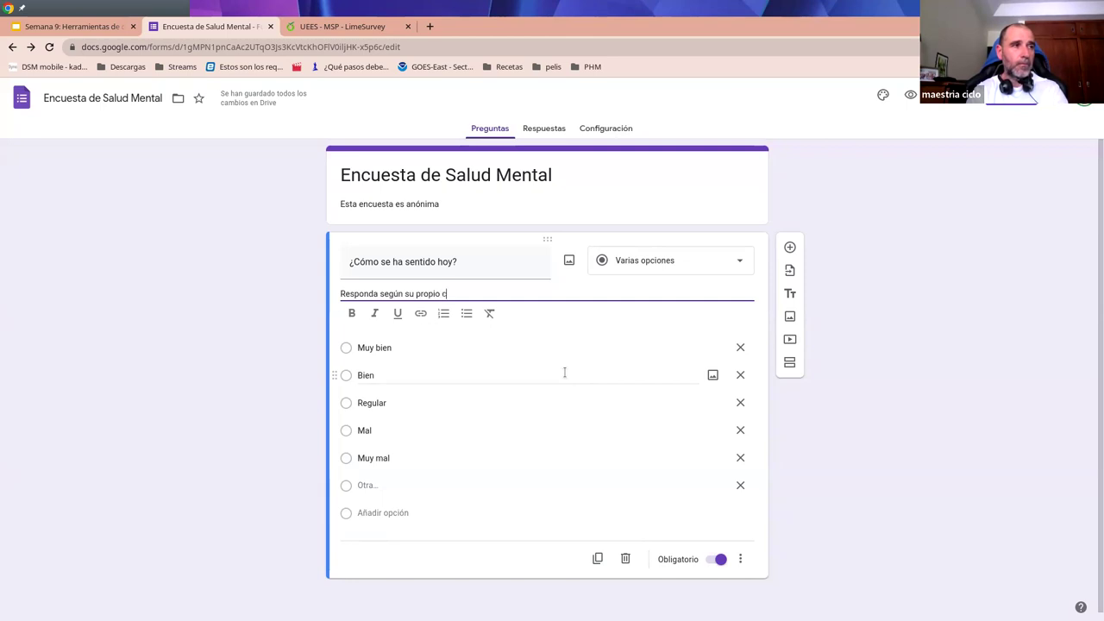
type("riterio")
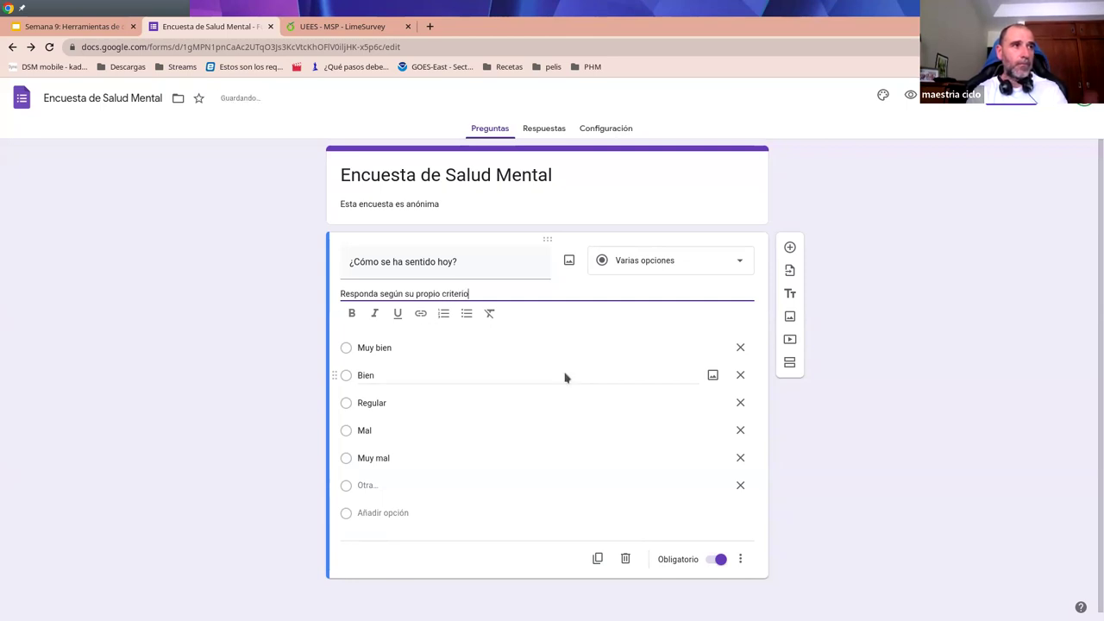
left_click(742, 560)
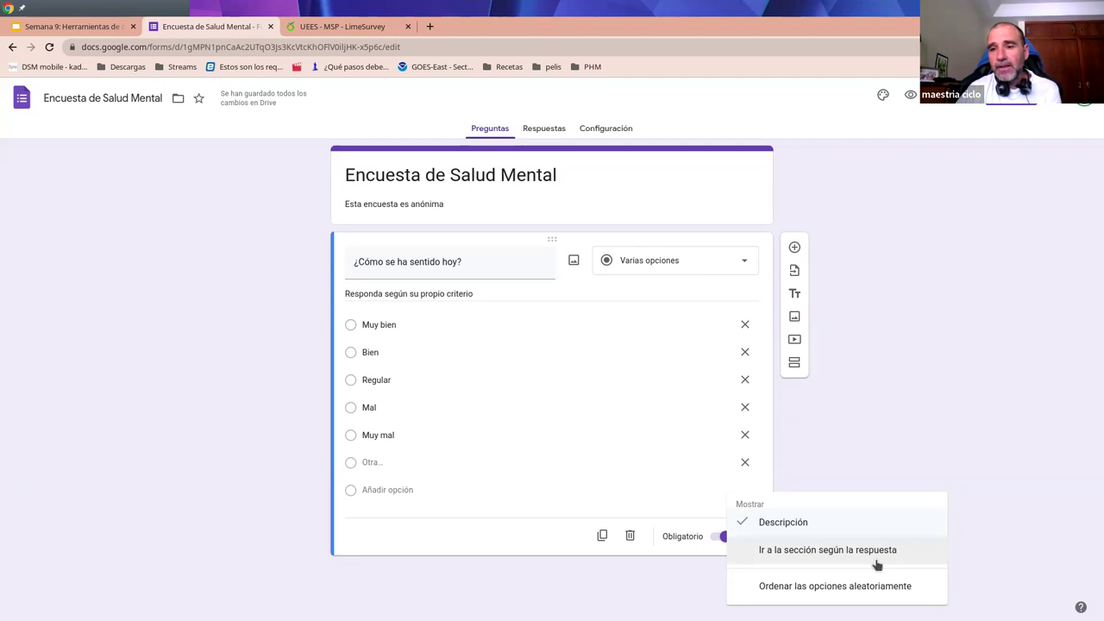
left_click(477, 548)
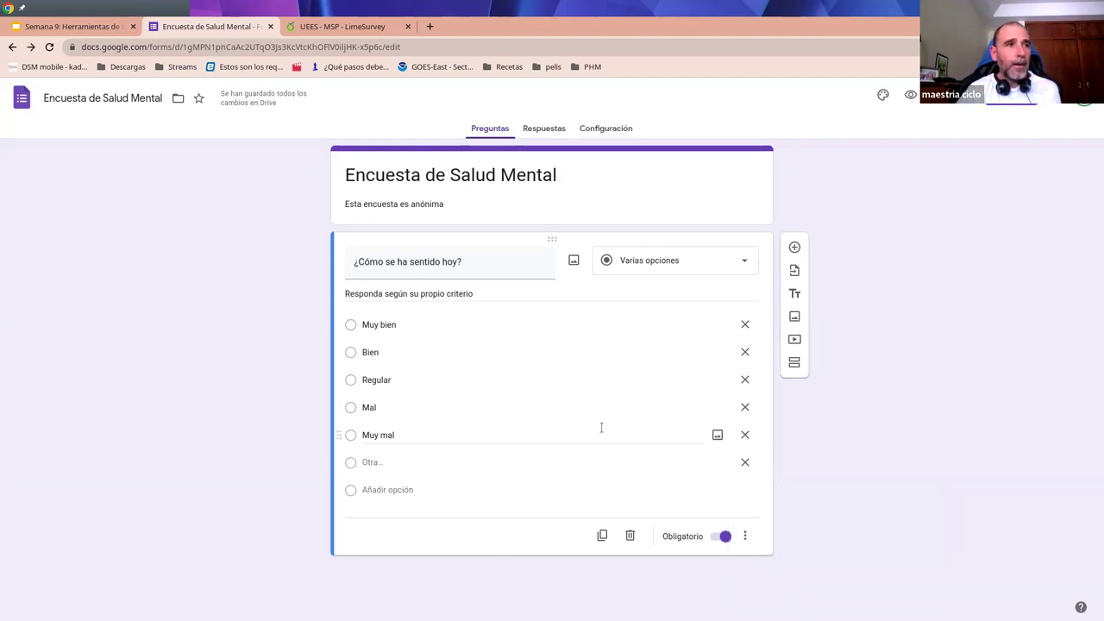
Add a second question titled "Califique su estado de ánimo" and make it a linear scale
left_click(795, 248)
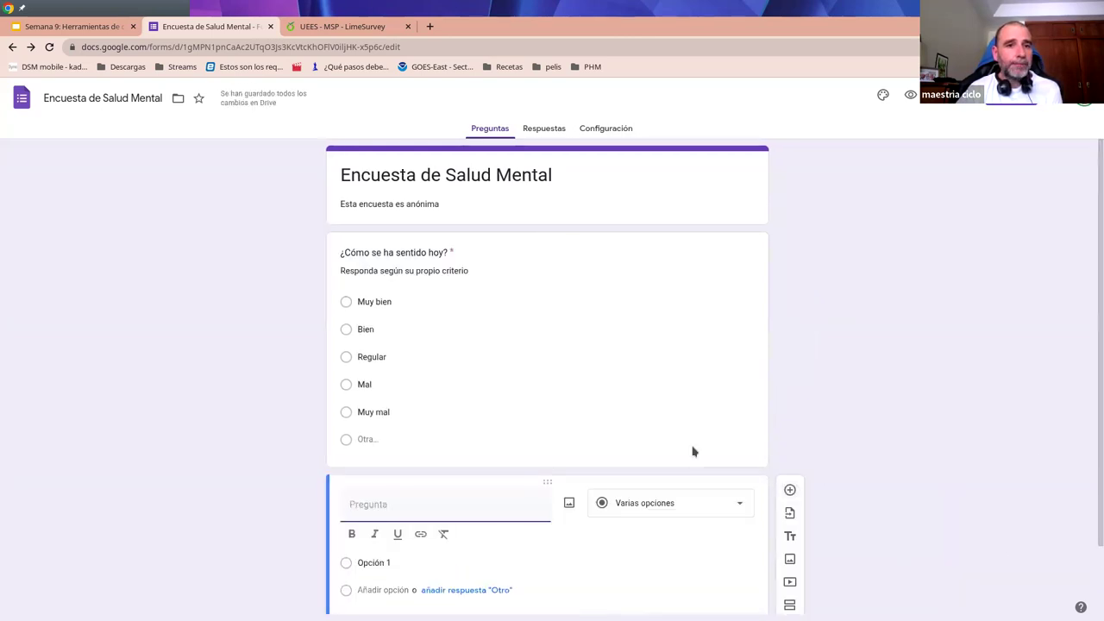
left_click(392, 507)
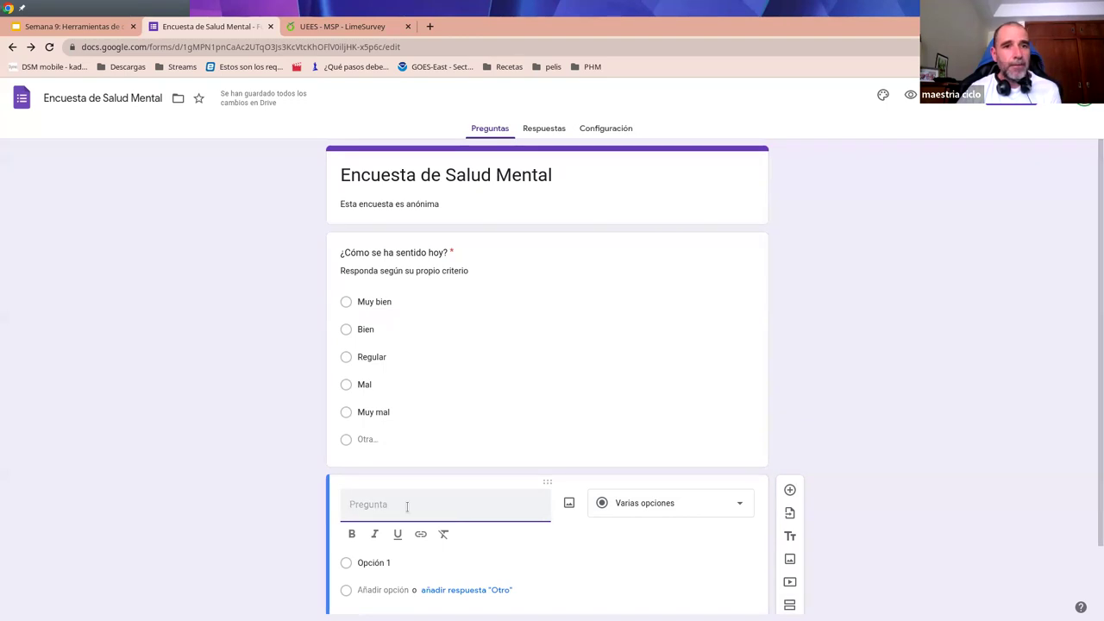
type("Califique su estado de ánimo")
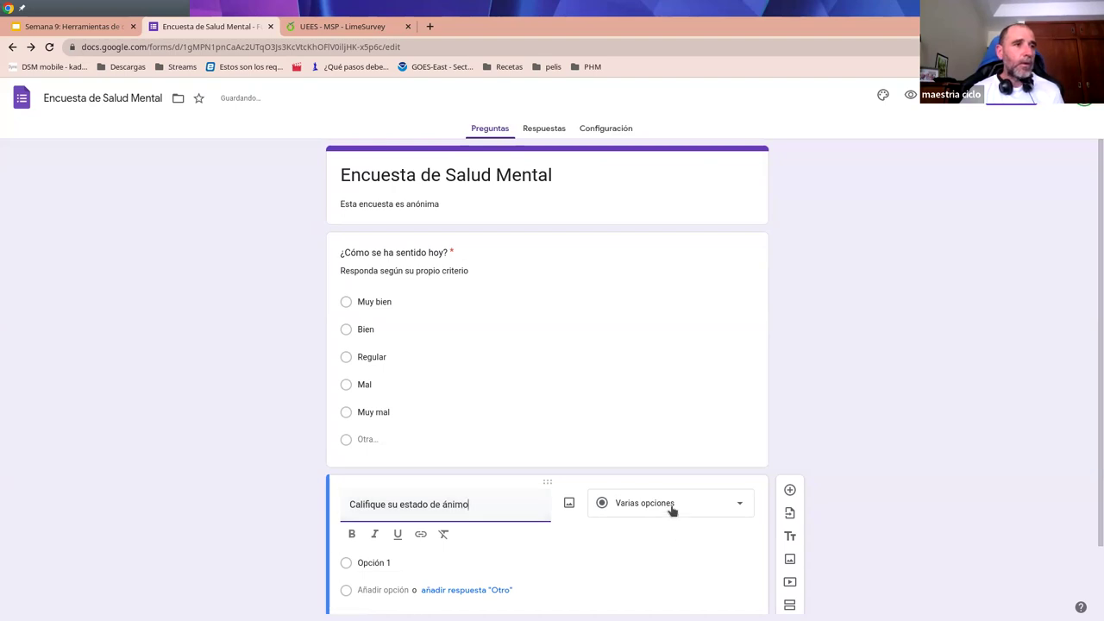
left_click(672, 507)
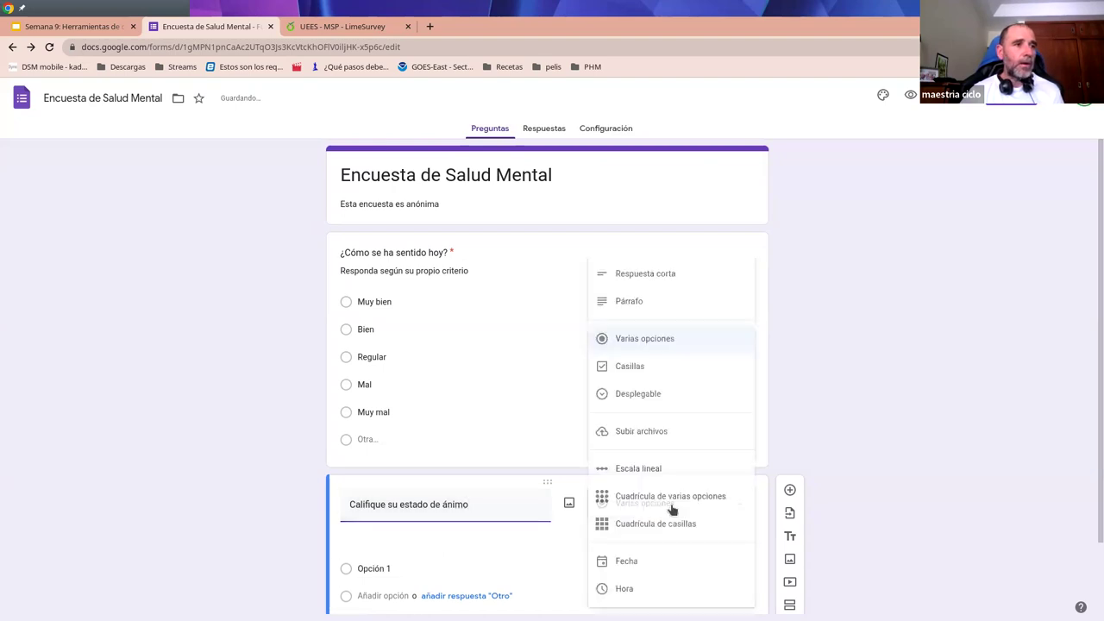
left_click(643, 468)
Set the scale to run from 1 to 10, labelling 1 as "Peor" and 10 as "Mejor"
scroll(439, 552, "down", 2)
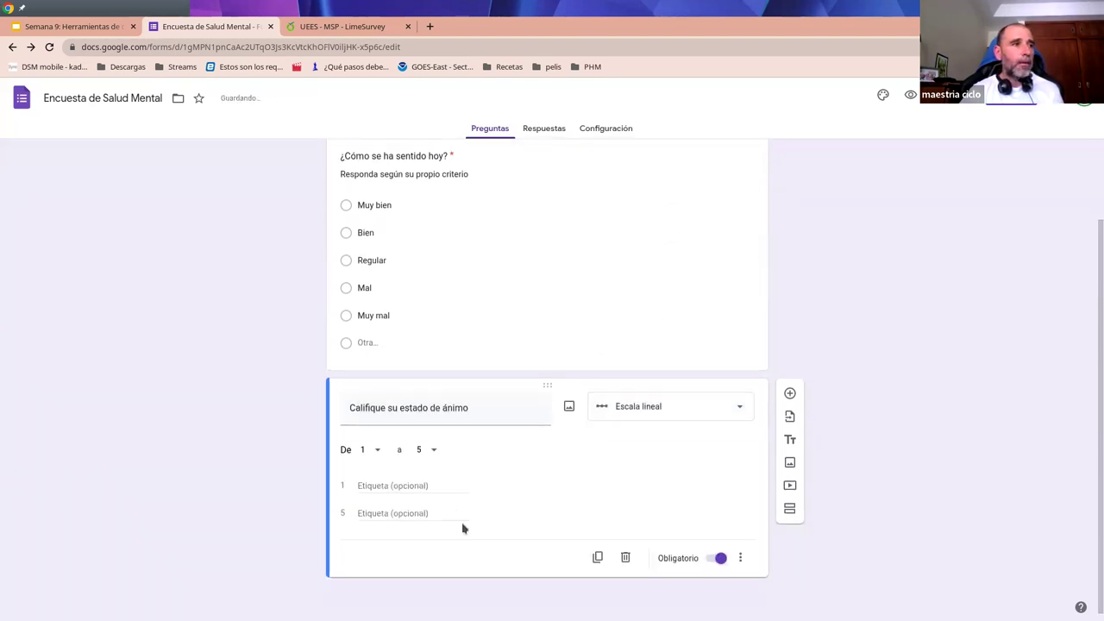
left_click(431, 450)
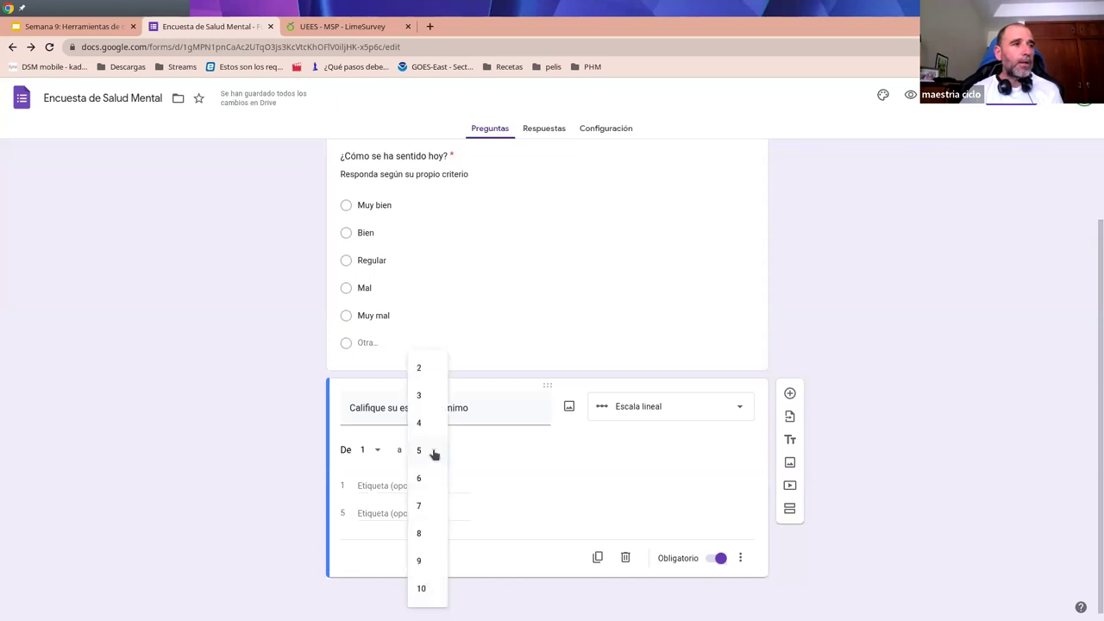
left_click(433, 591)
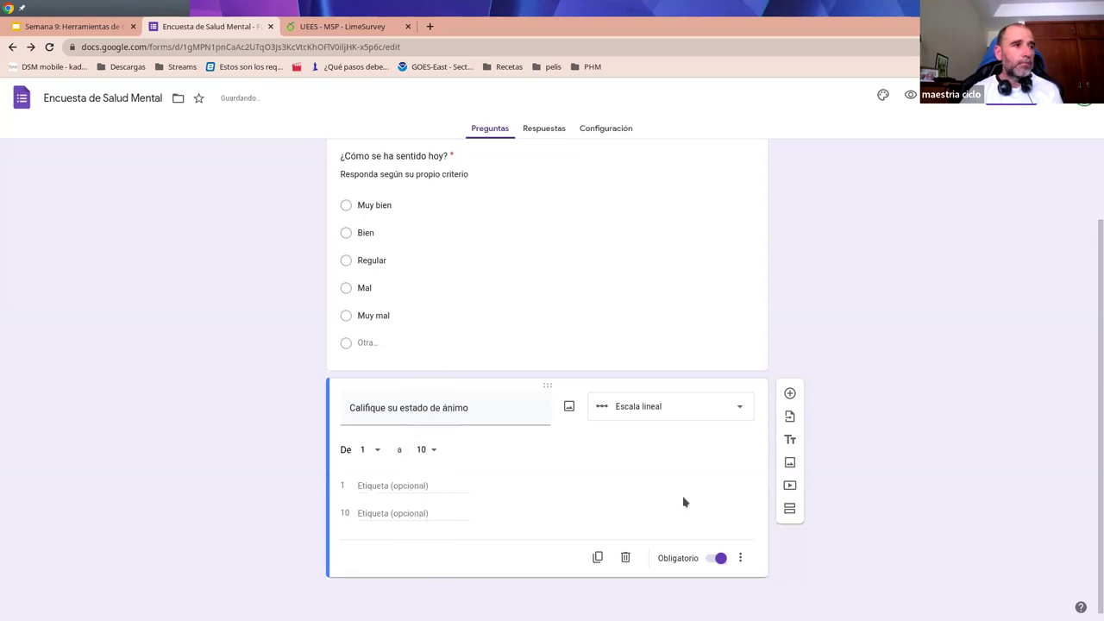
left_click(373, 487)
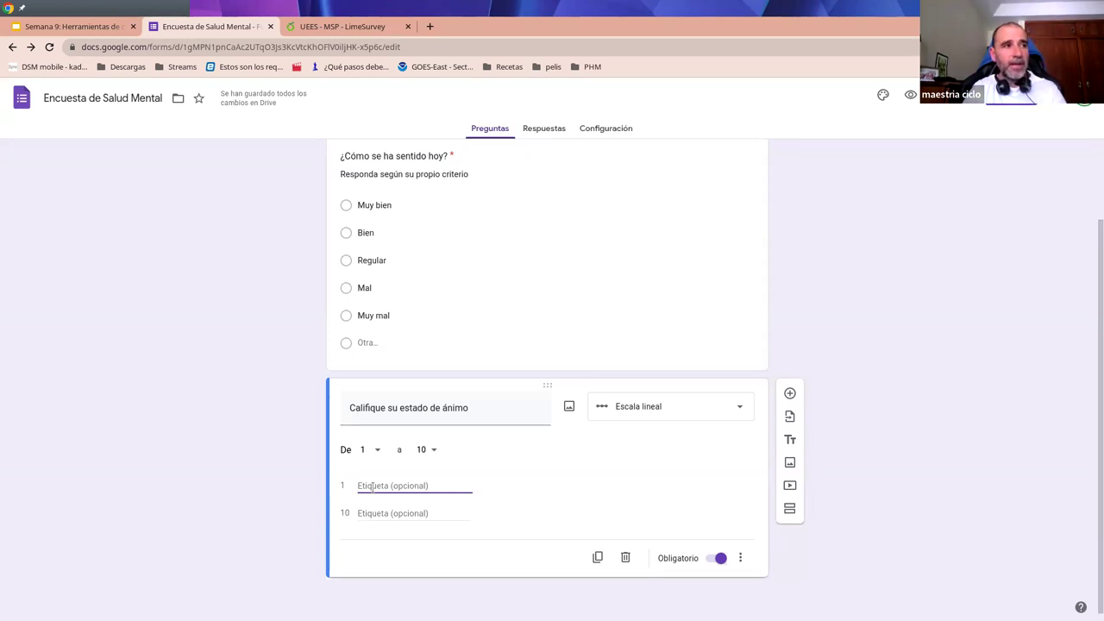
type("Peor")
left_click(393, 512)
type("Mejor")
left_click(586, 492)
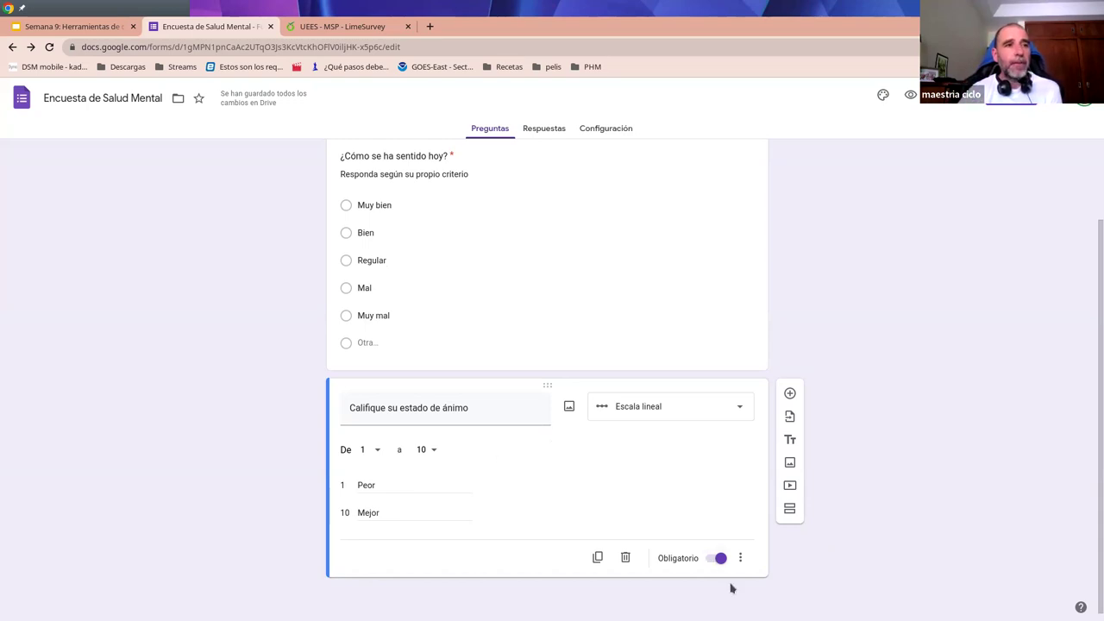
Add a new section after the scale question and title it "Detalles del ánimo"
left_click(789, 510)
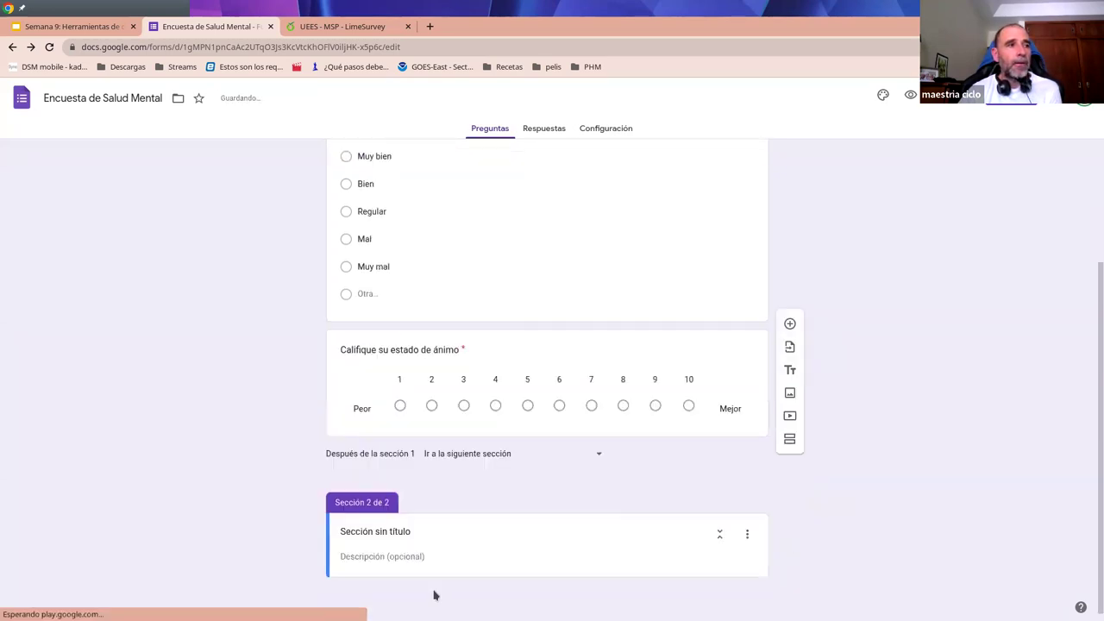
left_click(388, 531)
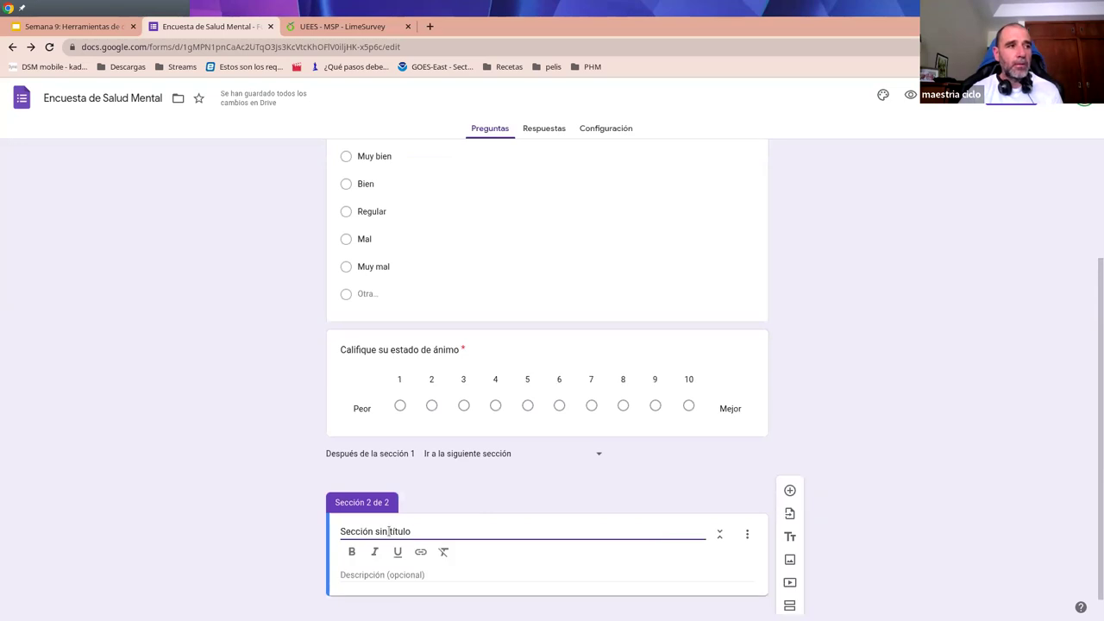
triple_click(389, 532)
type("De")
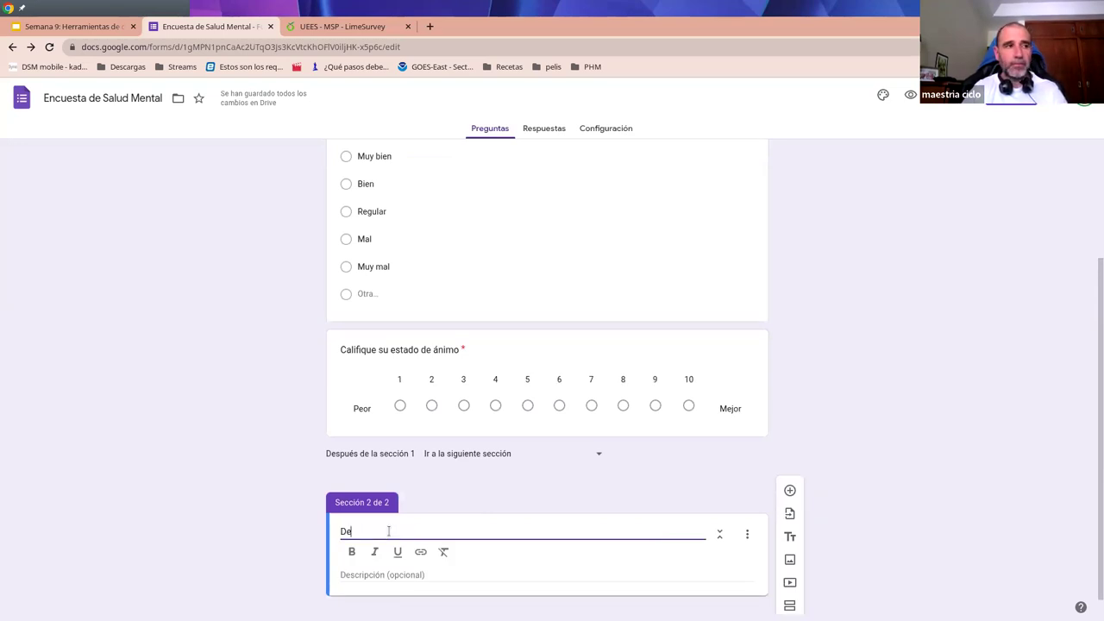
type("talles")
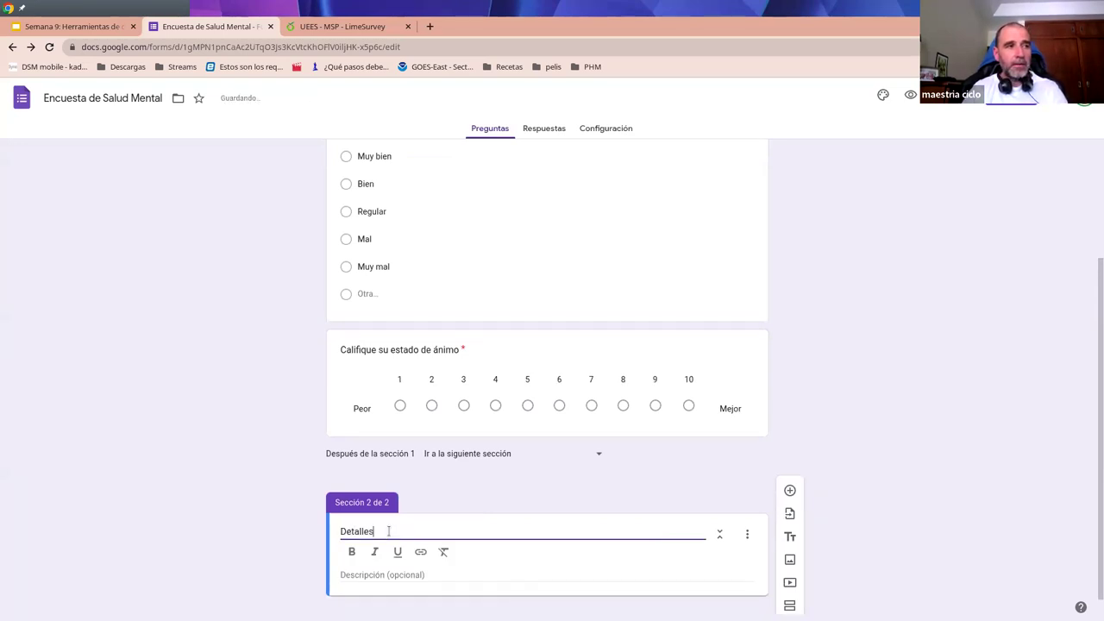
type(" del ánimo")
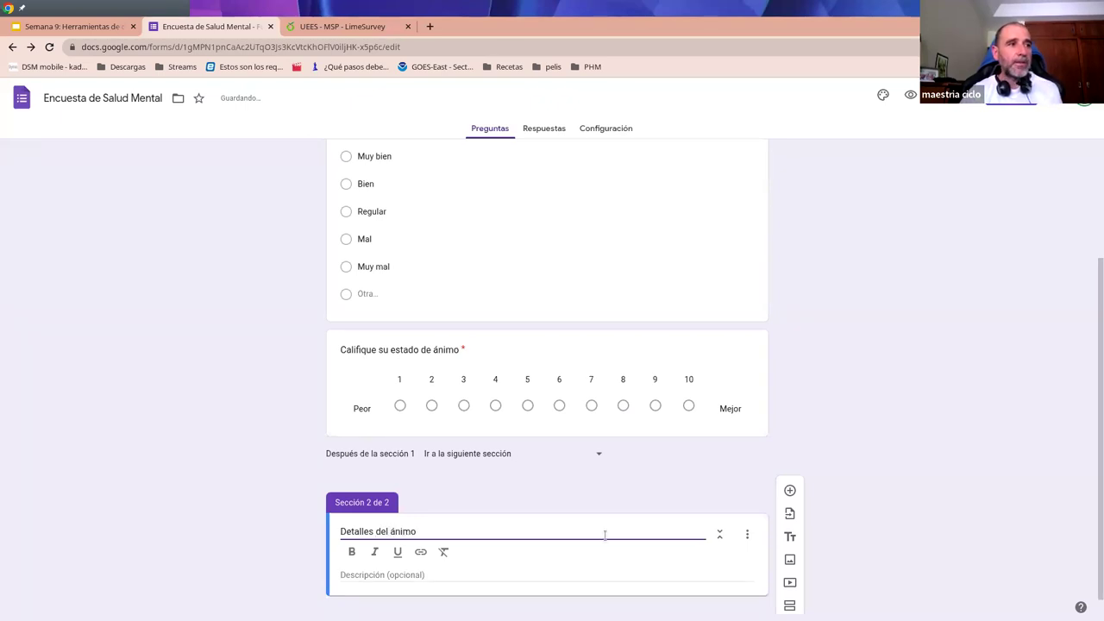
Add a paragraph question titled "Describa en detalle cómo se siente" to the "Detalles del ánimo" section
left_click(789, 489)
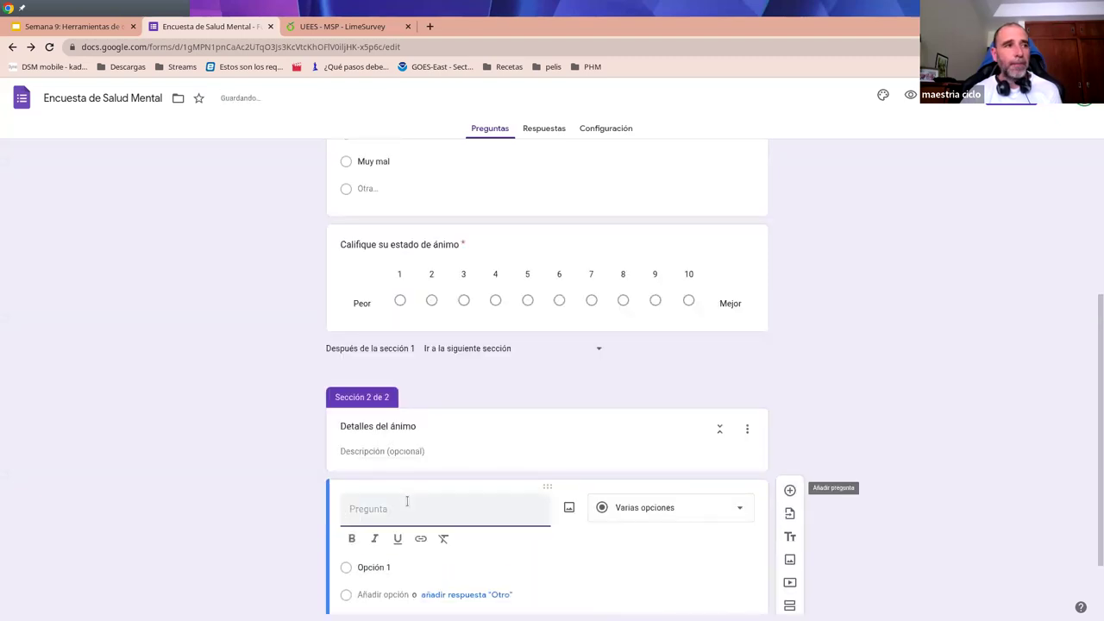
type("Describa en detalle ")
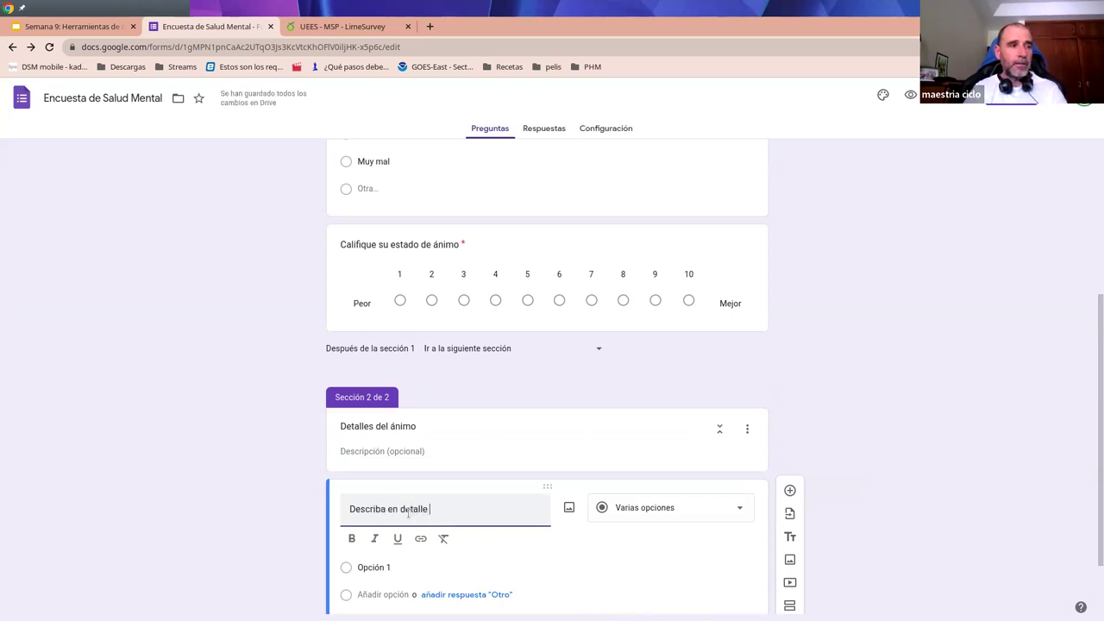
type("cómo se siente")
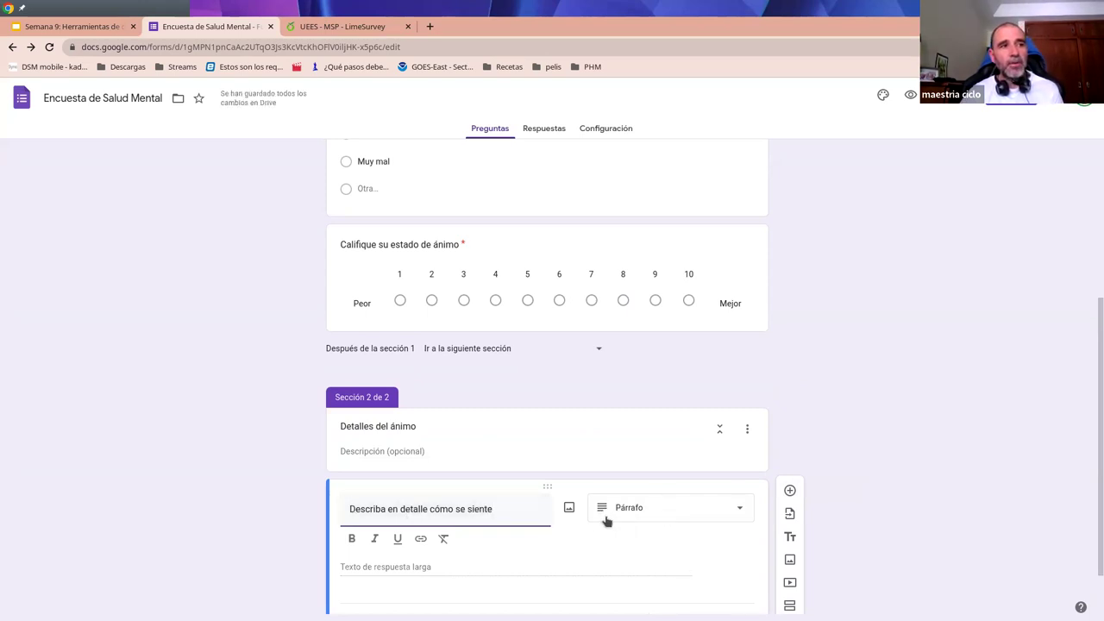
Add a third section after the paragraph question and title it "Posibilidades"
scroll(623, 539, "down", 1)
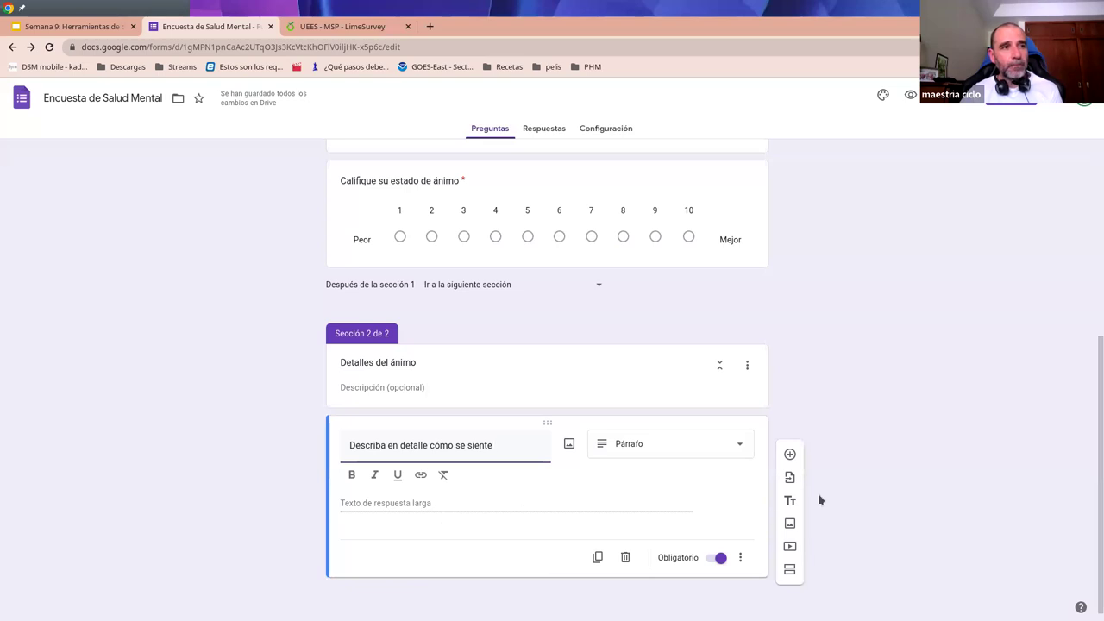
left_click(789, 572)
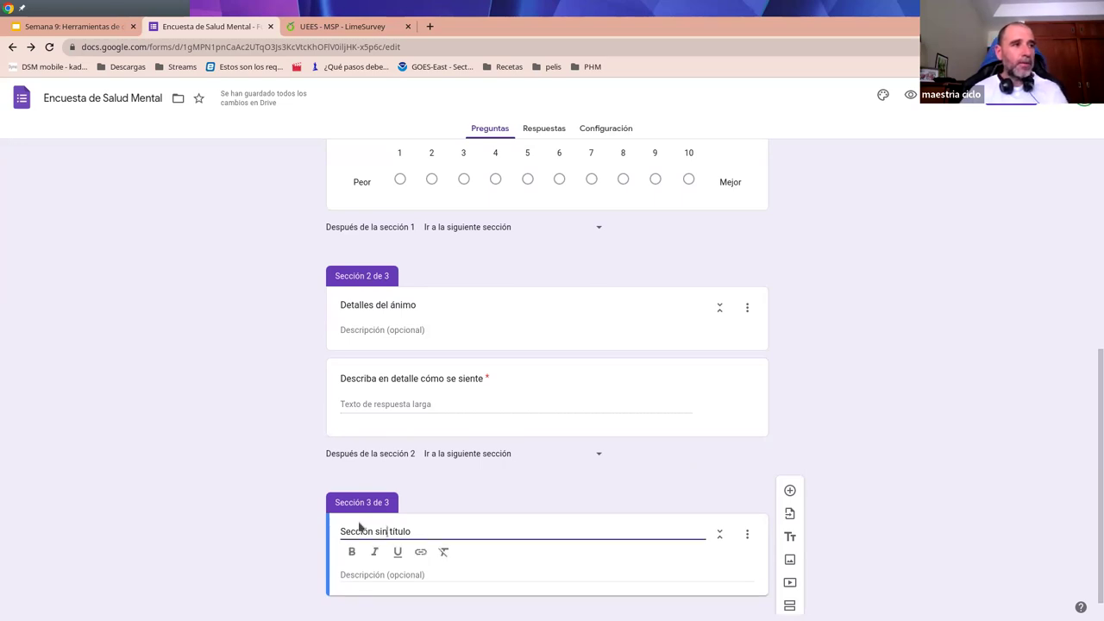
triple_click(363, 531)
type("Po")
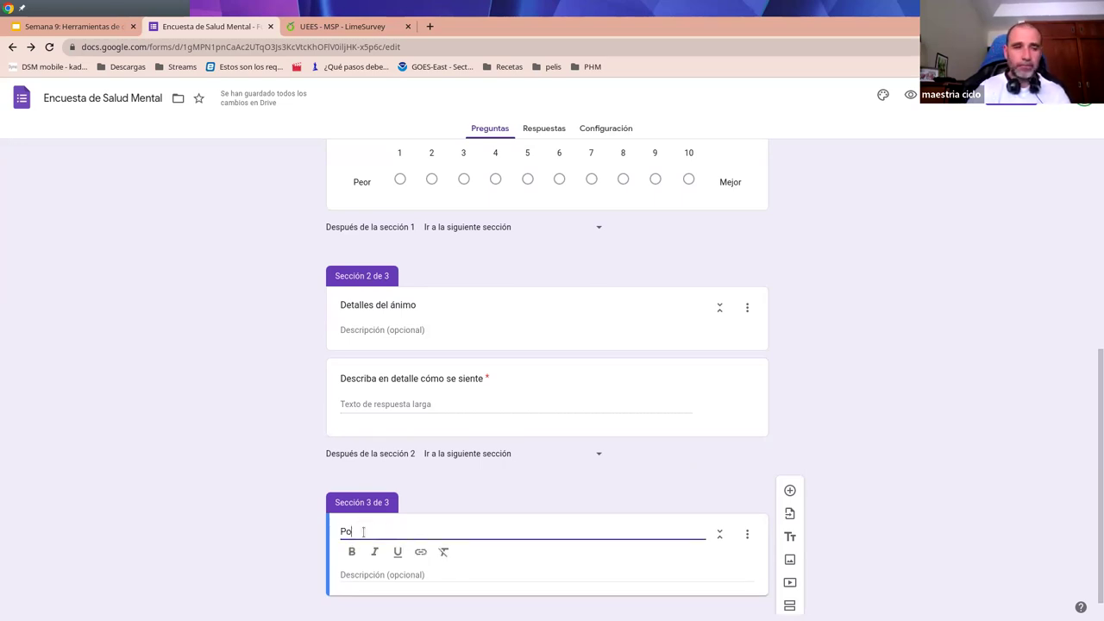
type("sibilidades")
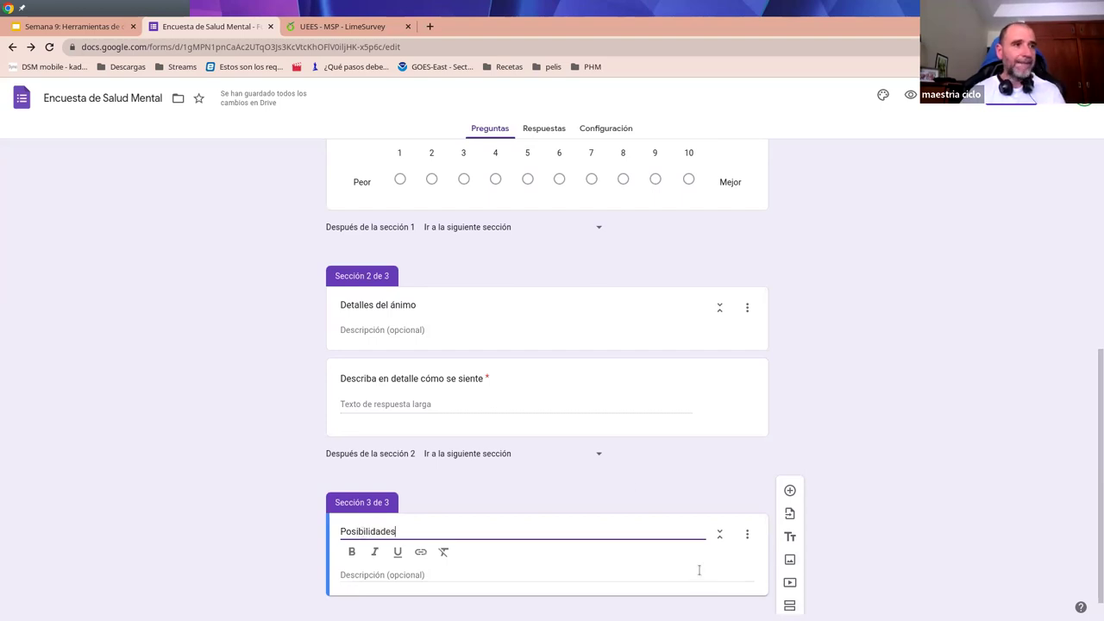
Add the question "¿Qué le gustaría hacer para mejorar su estado de ánimo?" to the "Posibilidades" section and make it a checkbox grid
left_click(790, 491)
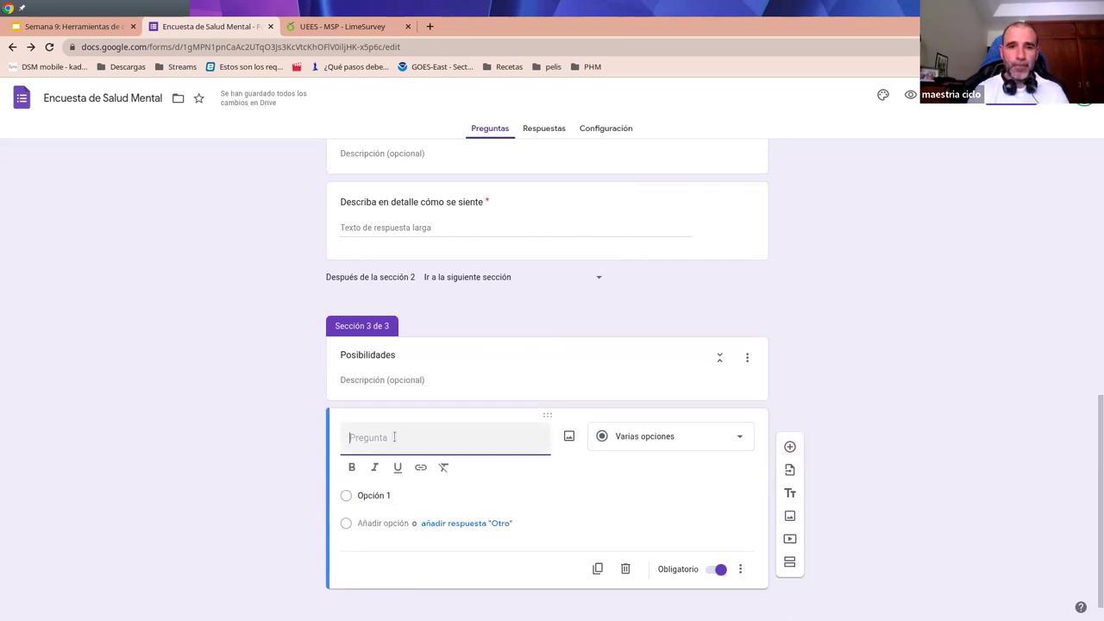
type("¿")
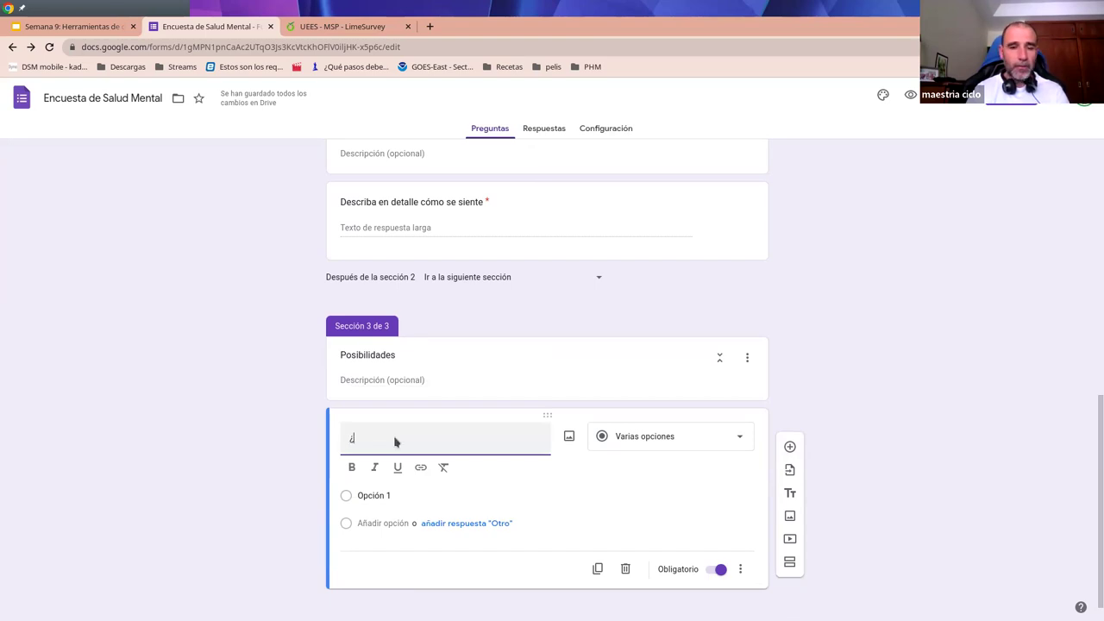
type("Qué le ")
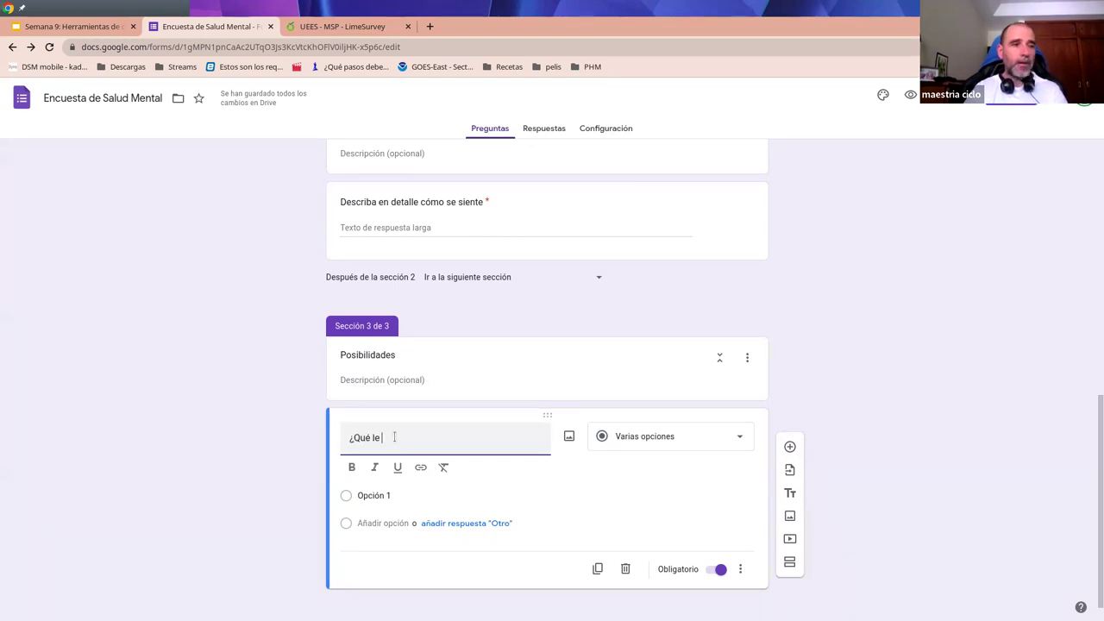
type("gustaría hacer ")
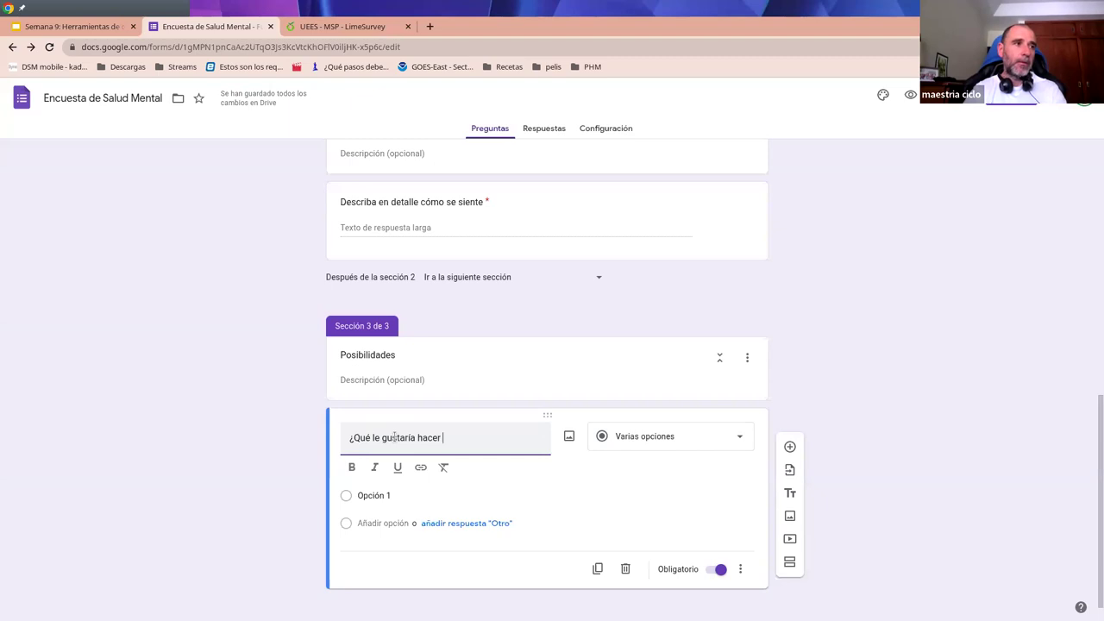
type("para mejora")
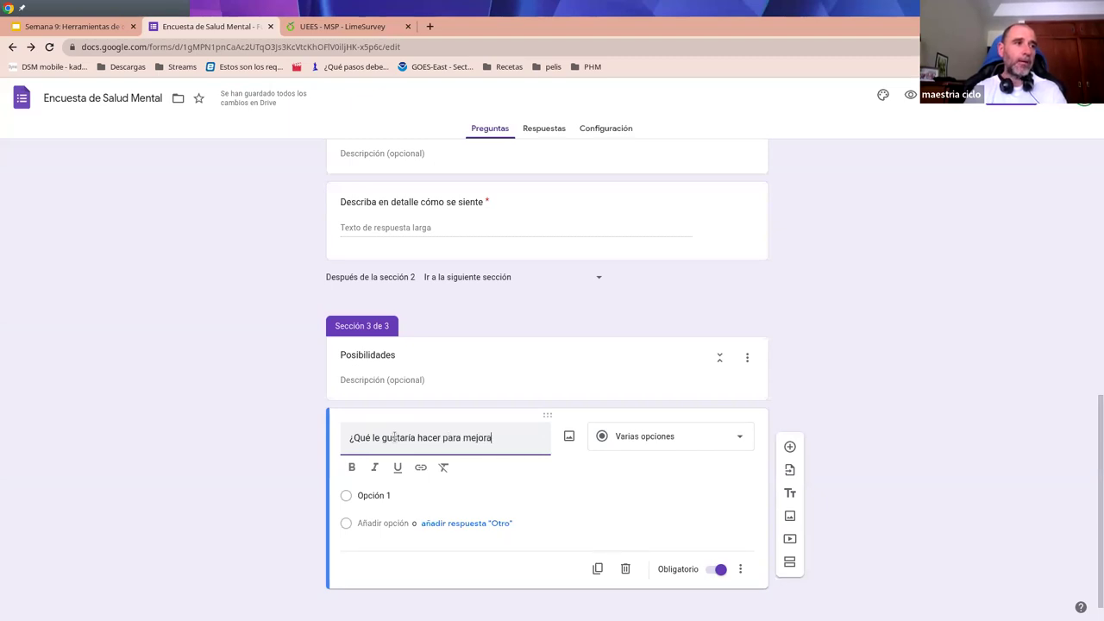
type("r su estado")
key("BackSpace")
type("ado")
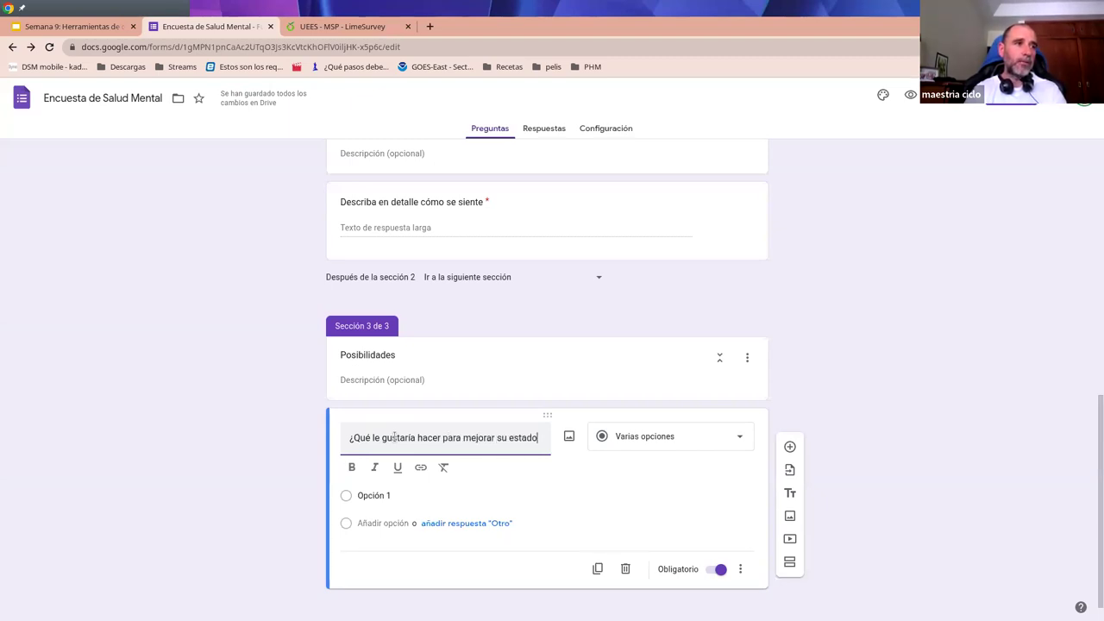
type(" de ánimo?")
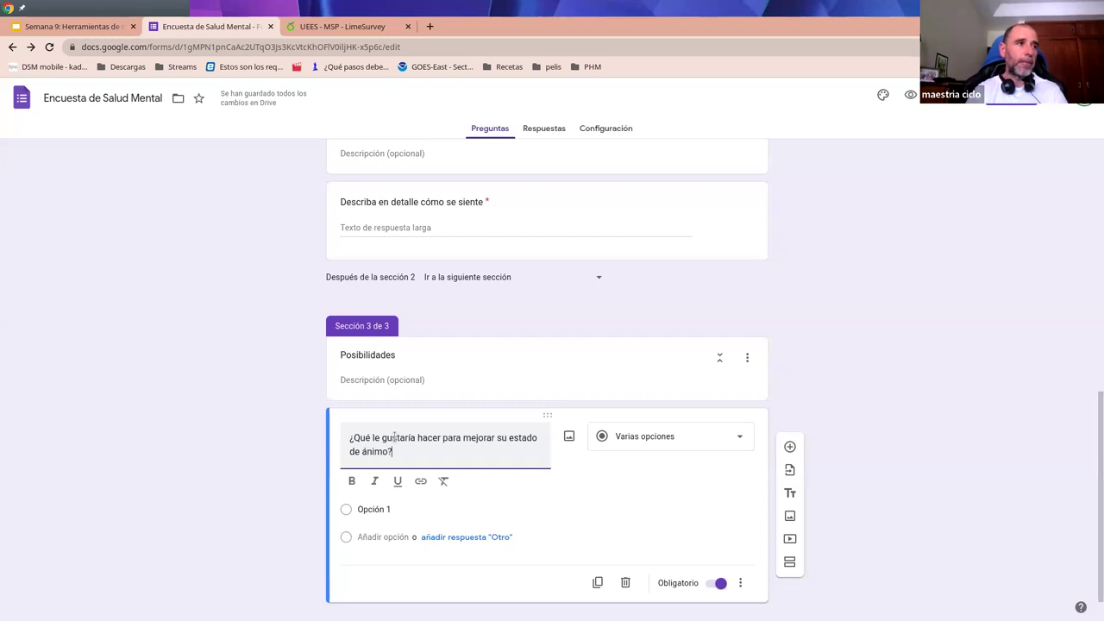
left_click(650, 438)
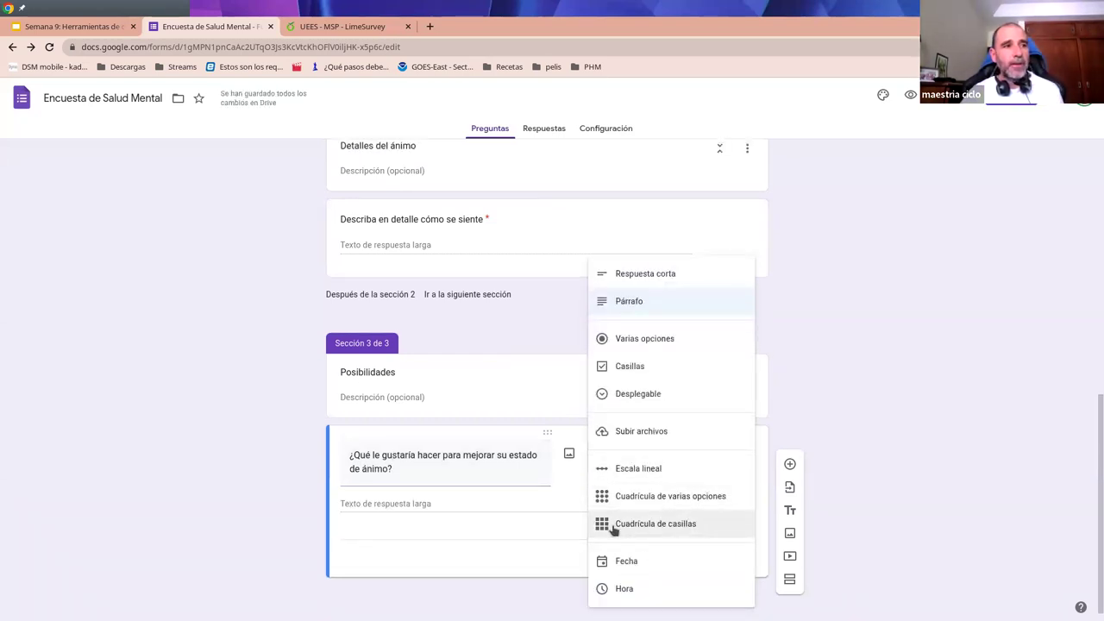
left_click(612, 528)
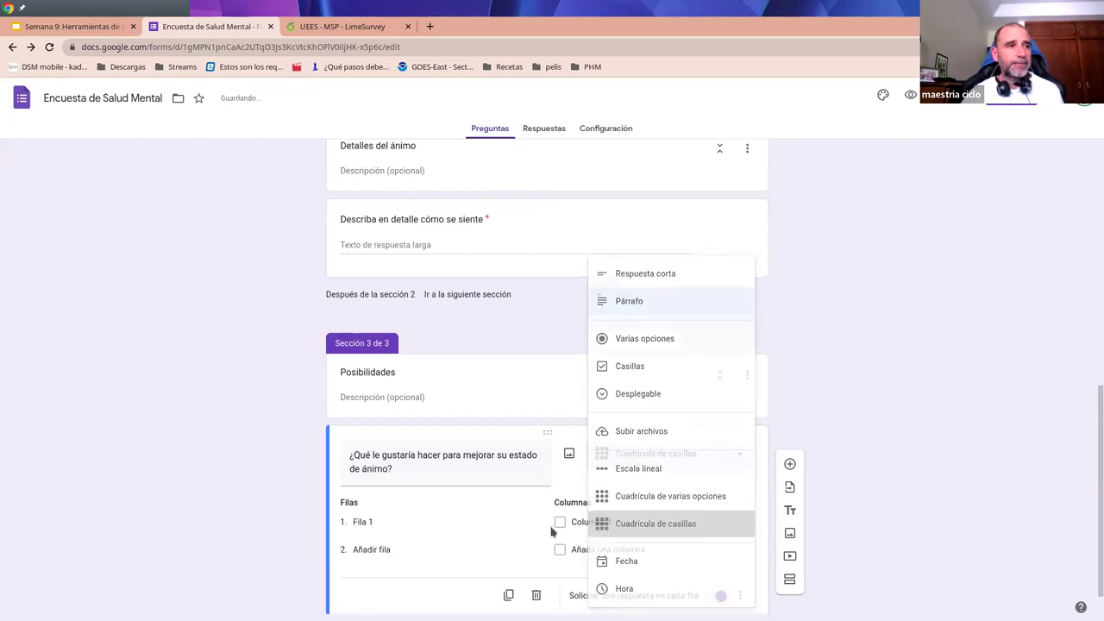
Fill in the grid's four rows as "Ir a la playa", "Ir al cine", "Tomar café" and "Salir a almorzar/cenar a un restaurante"
scroll(471, 567, "down", 1)
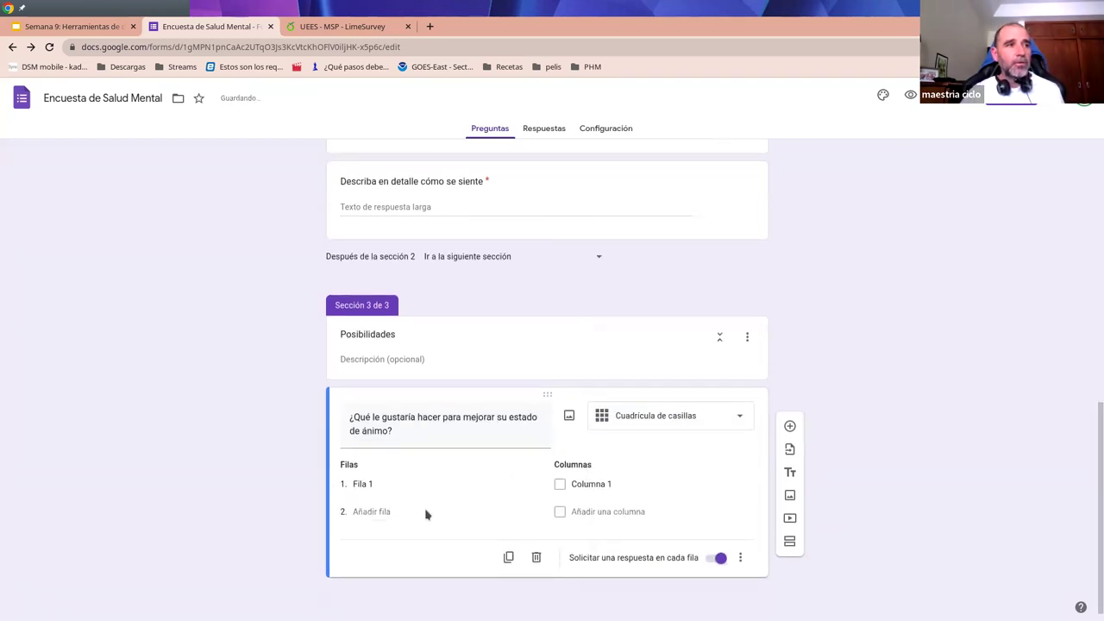
left_click(381, 486)
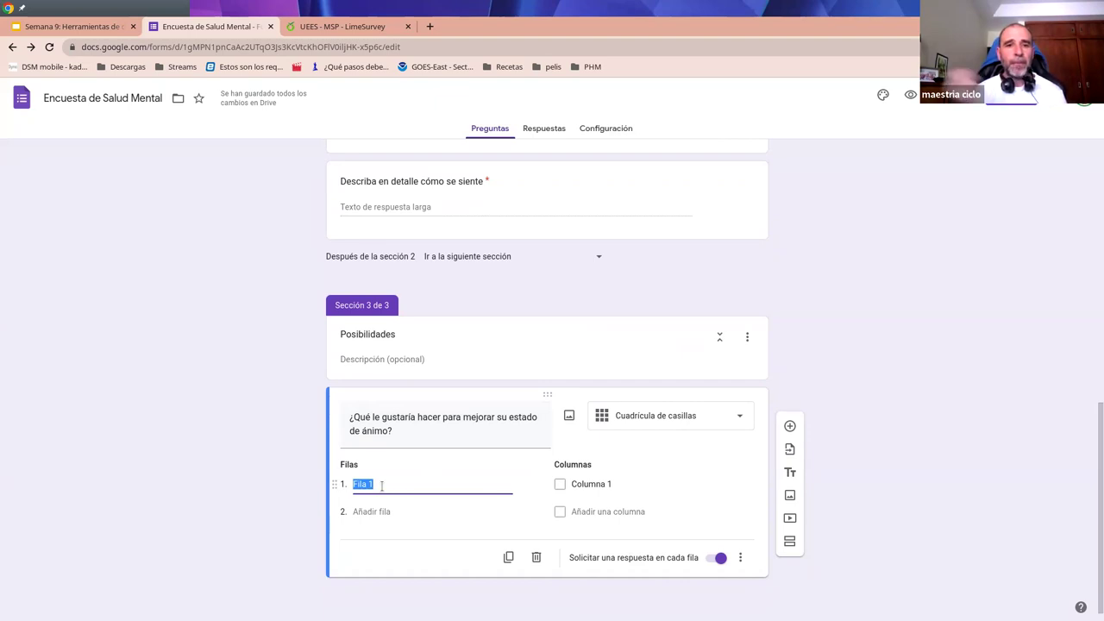
type("Ir")
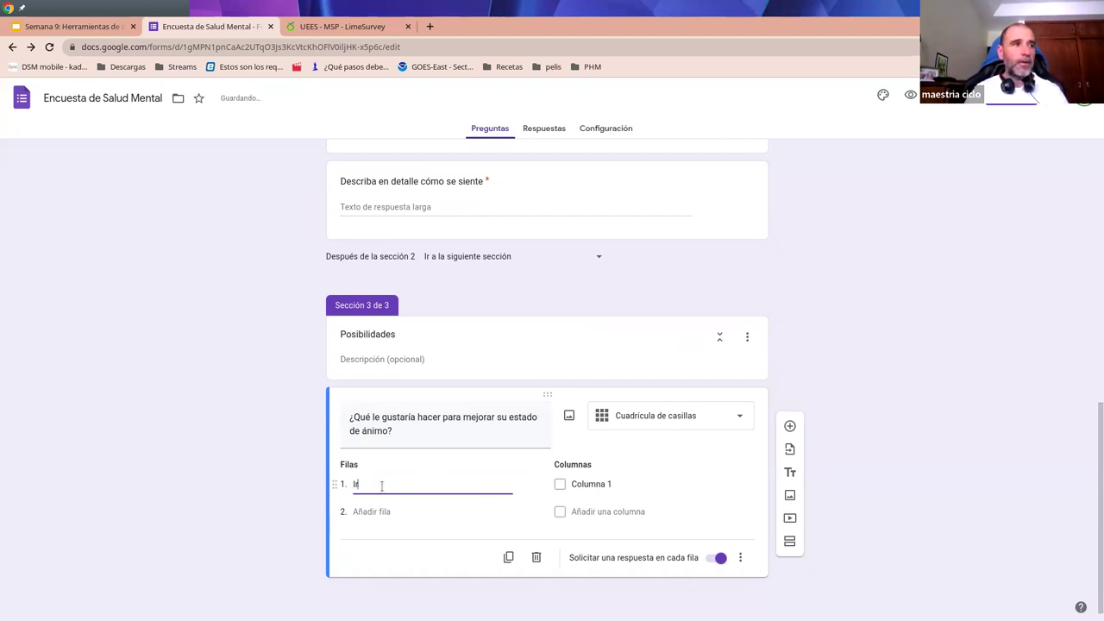
type(" a la playa")
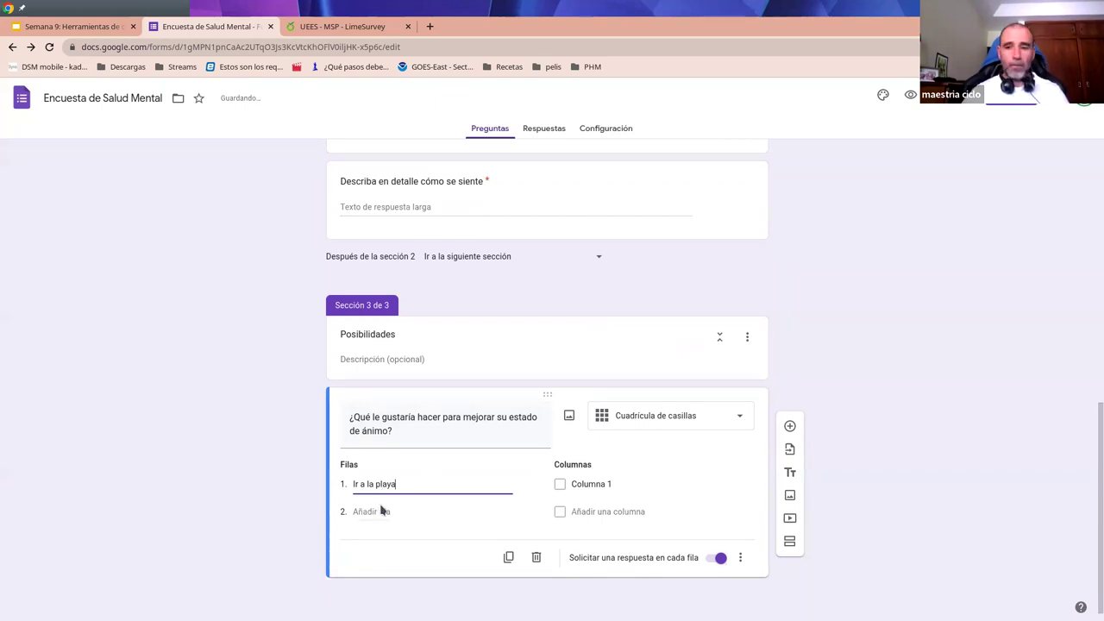
left_click(379, 511)
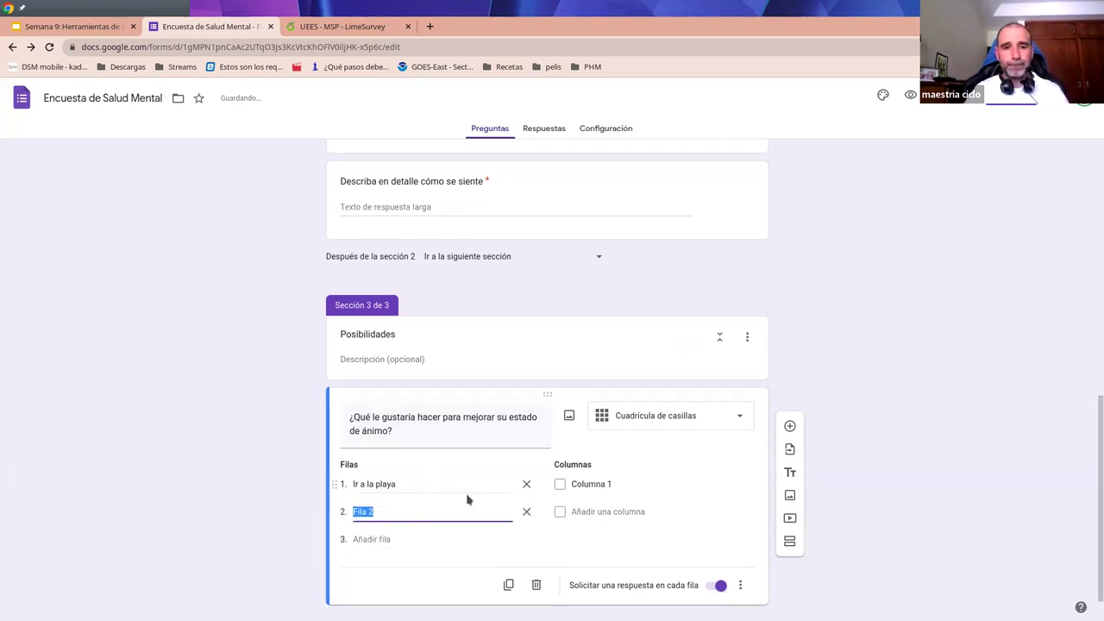
type("Ir al cine")
left_click(420, 540)
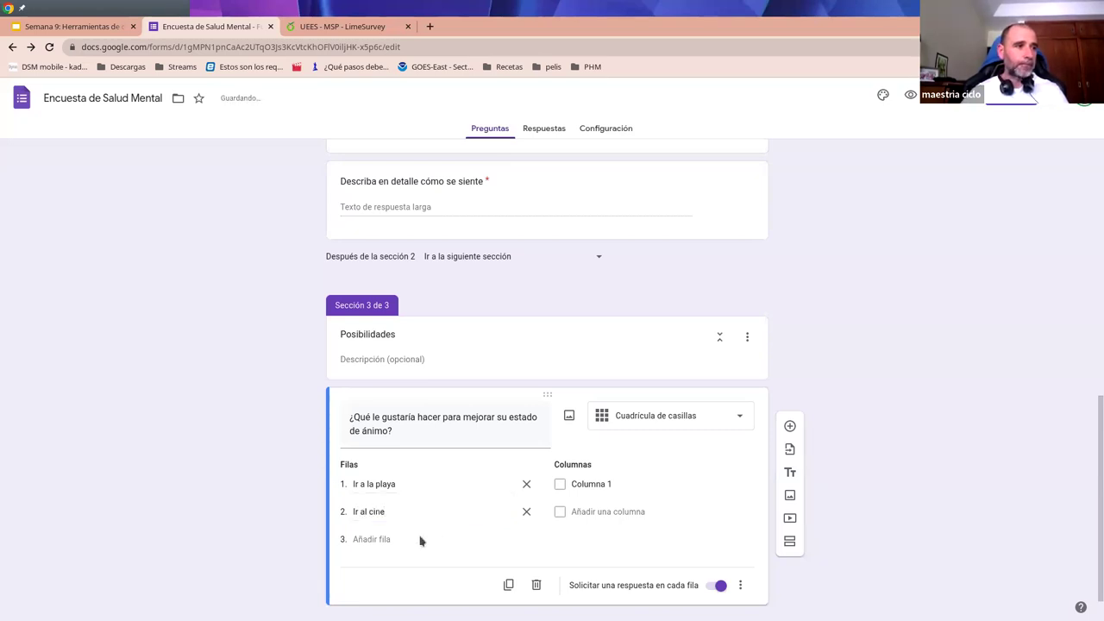
left_click(367, 539)
type("Tomar café")
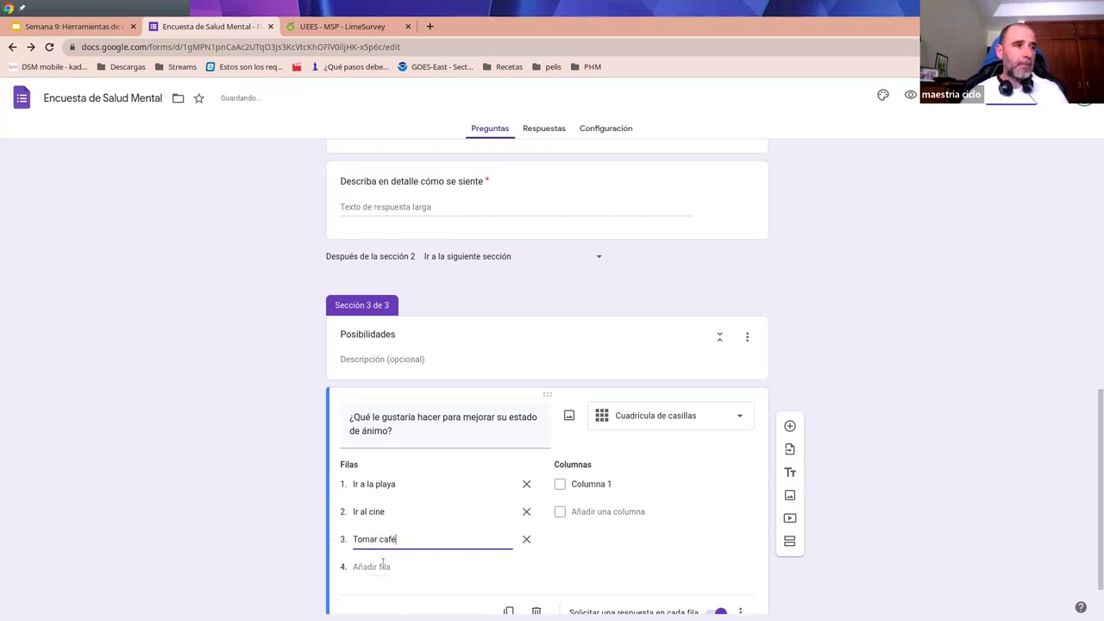
left_click(380, 568)
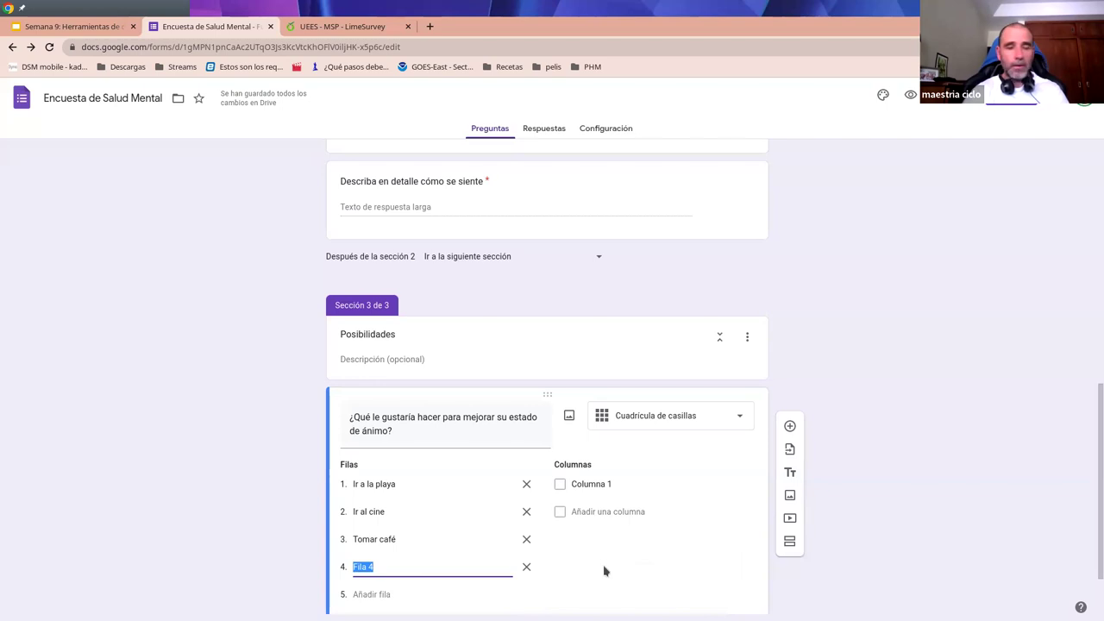
type("Salir a almorzar/cenar")
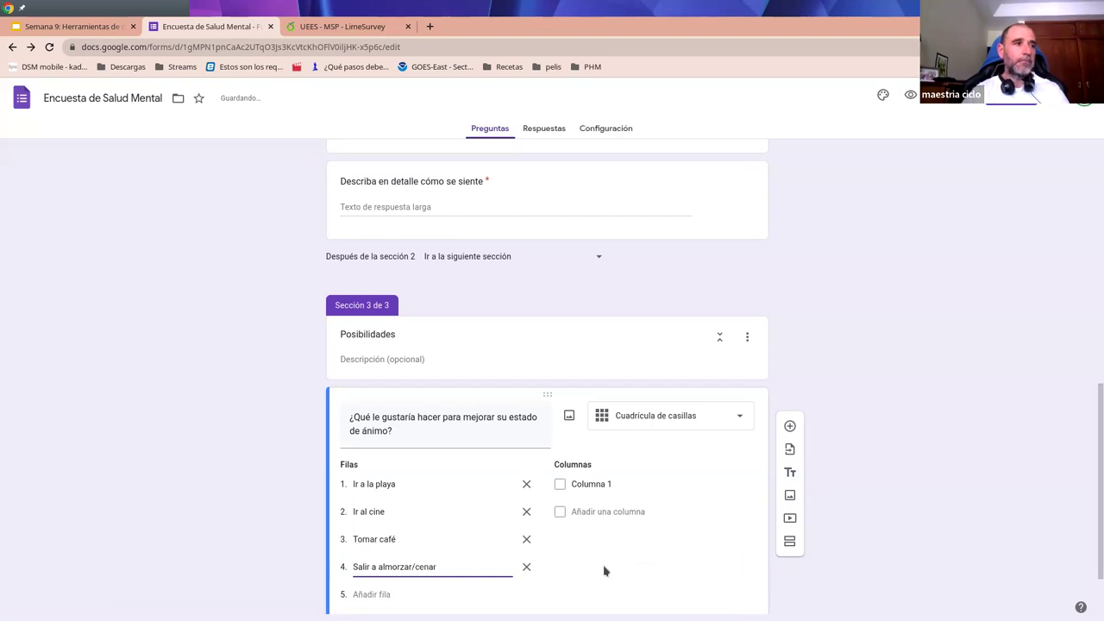
type(" a un res")
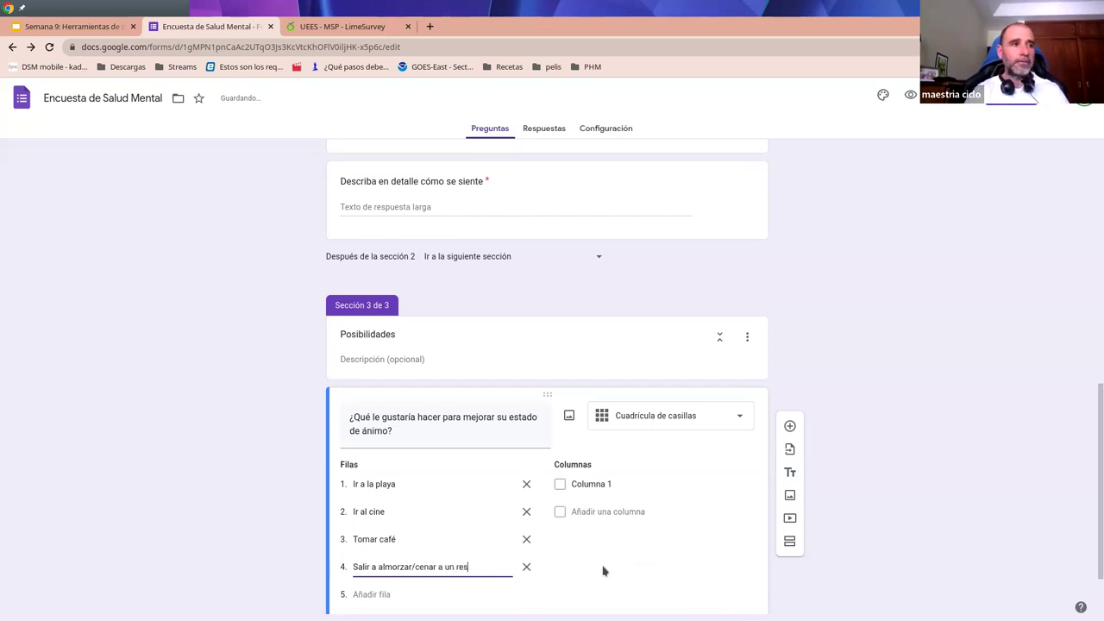
type("taurante")
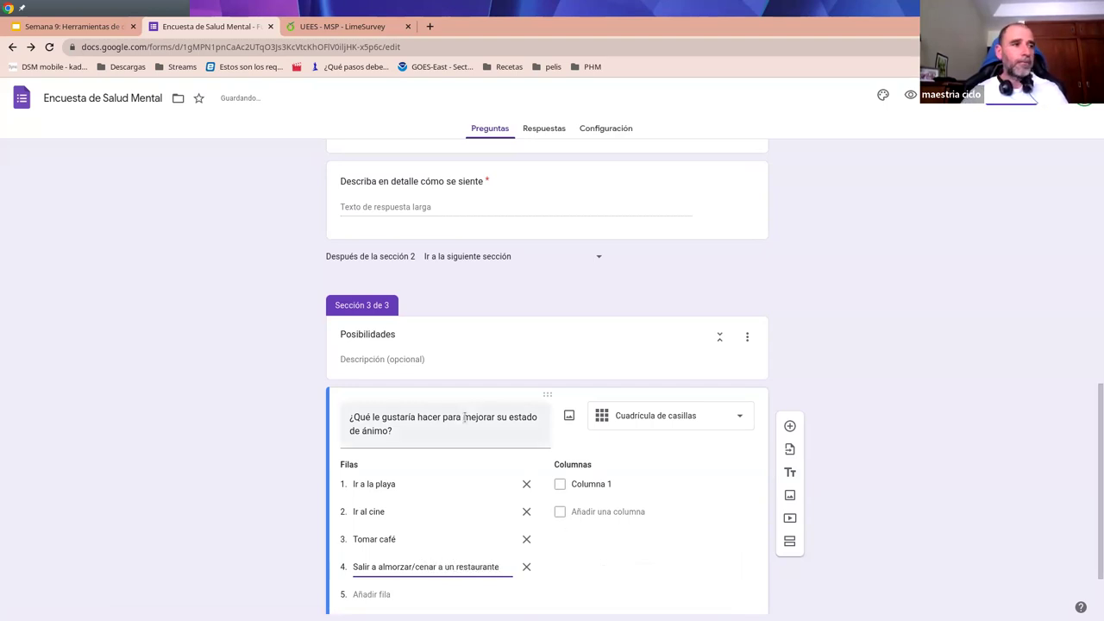
Set the grid's two columns to "En solitario" and "En compañía"
scroll(438, 485, "down", 1)
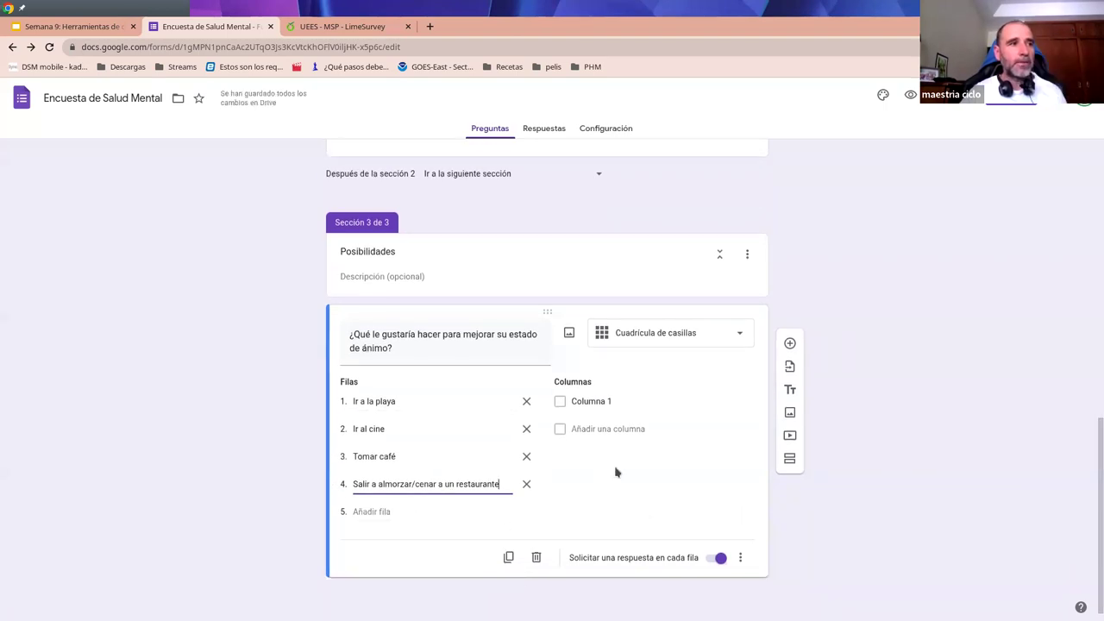
left_click(573, 402)
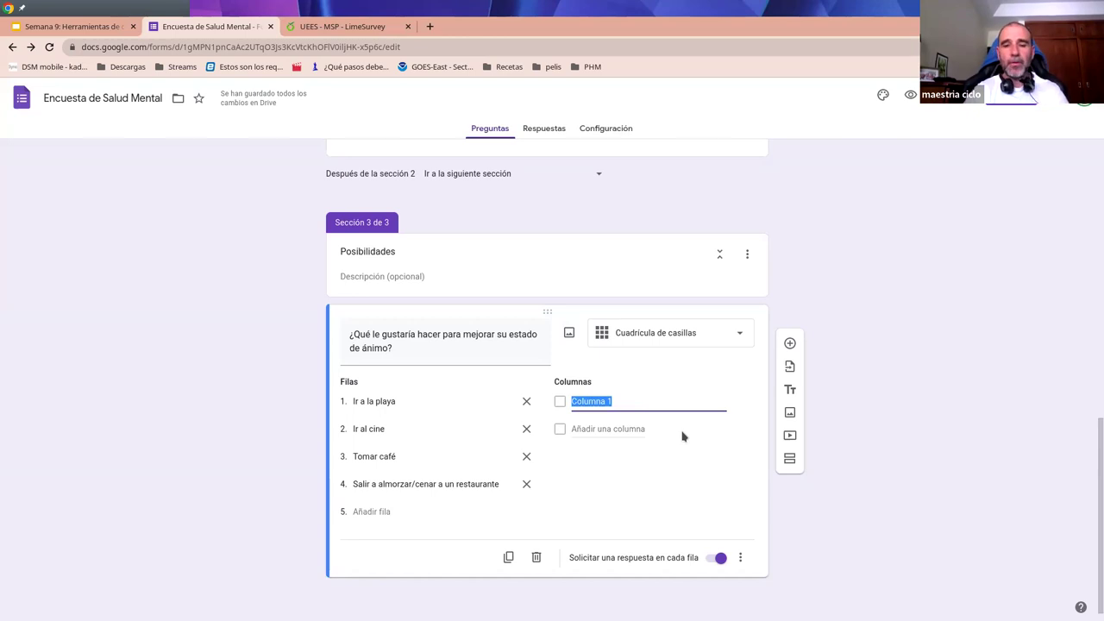
type("En ")
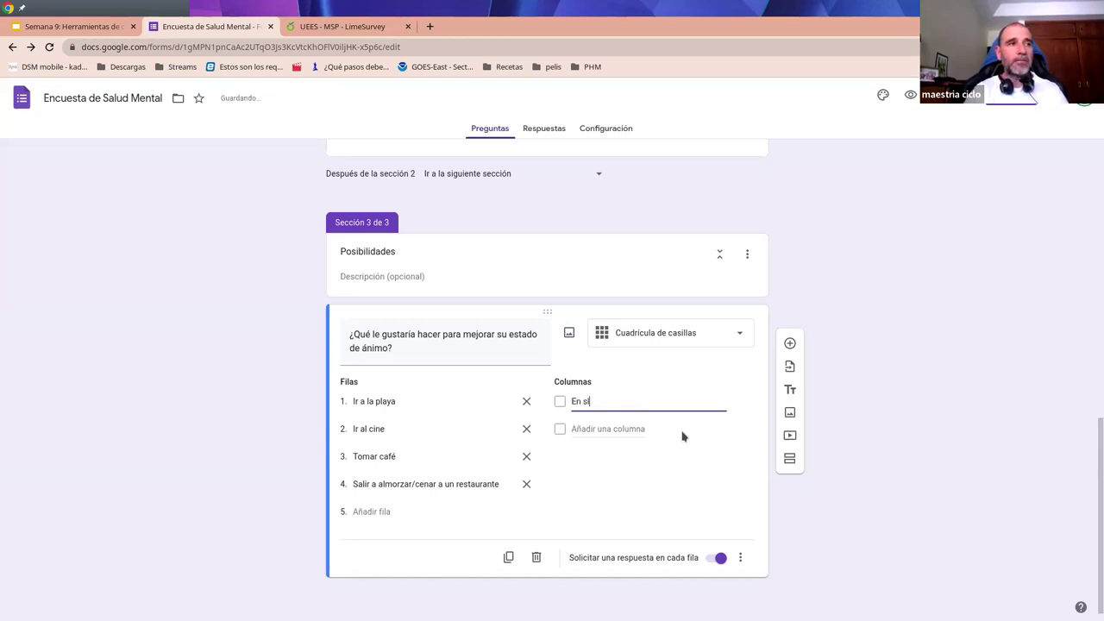
type("solitari")
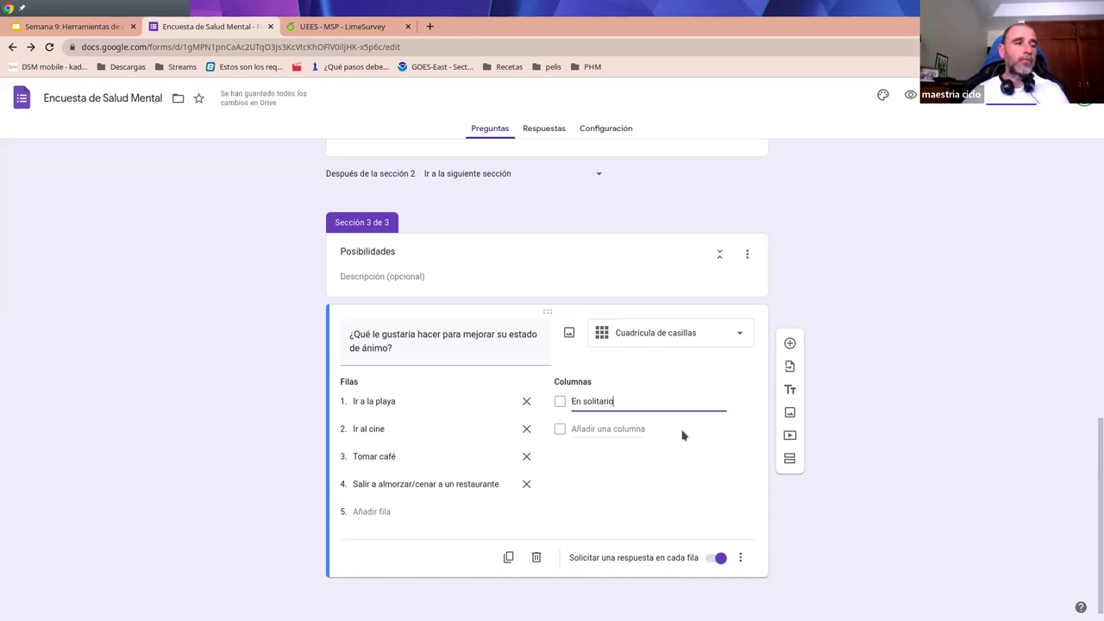
type("o")
left_click(626, 429)
type("En compañía")
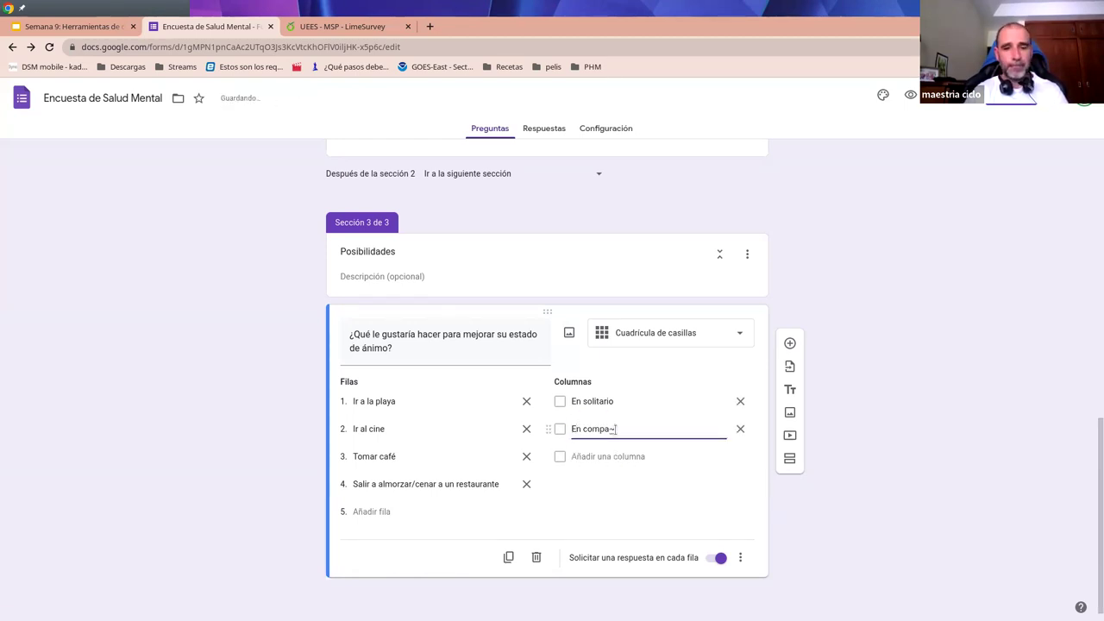
left_click(632, 501)
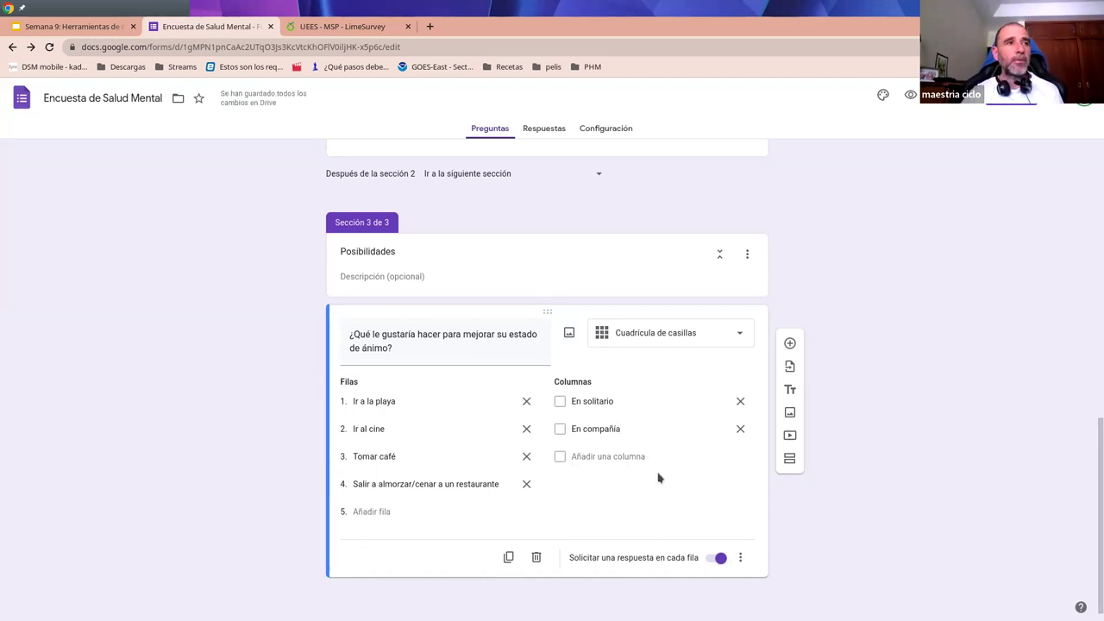
Review the form's three sections and open the respondent preview to read what it shows
scroll(661, 488, "up", 5)
scroll(598, 364, "down", 3)
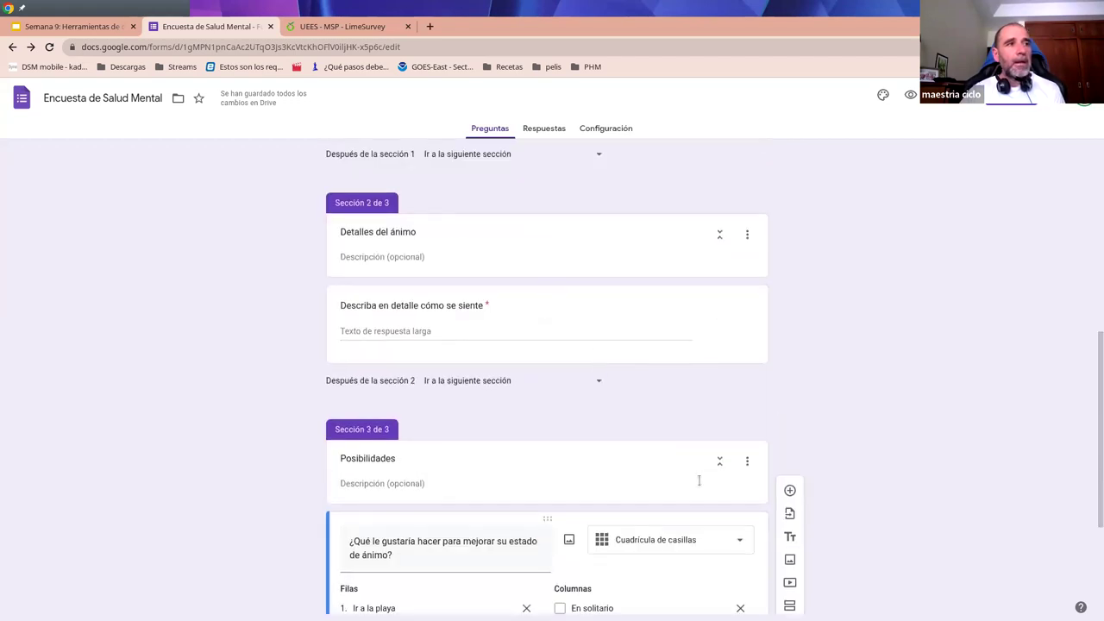
scroll(676, 466, "down", 3)
scroll(665, 482, "up", 10)
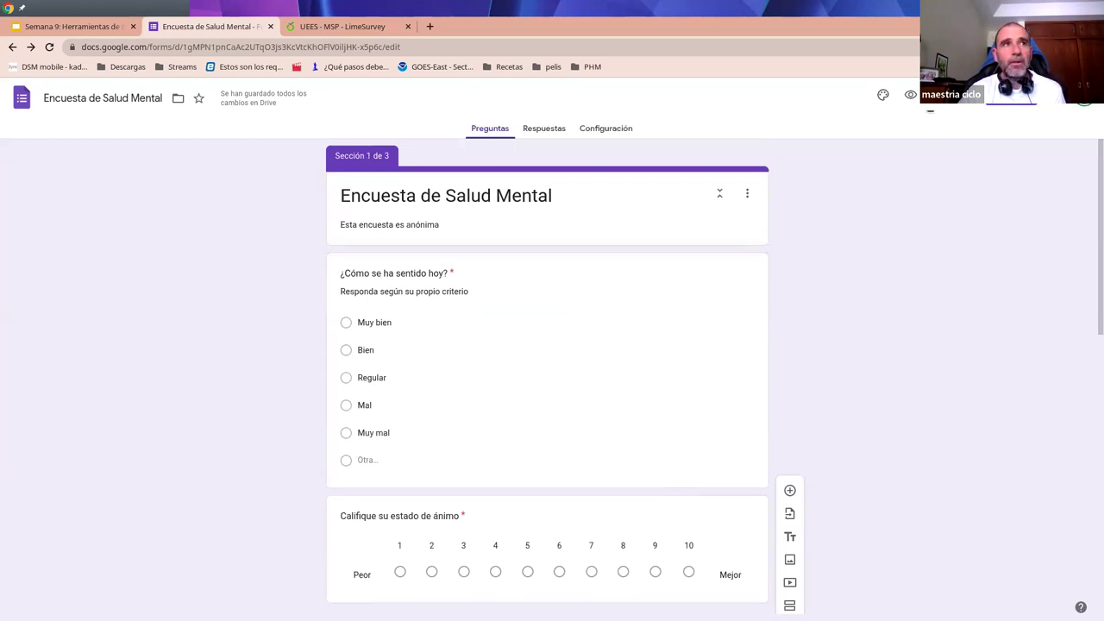
left_click(909, 97)
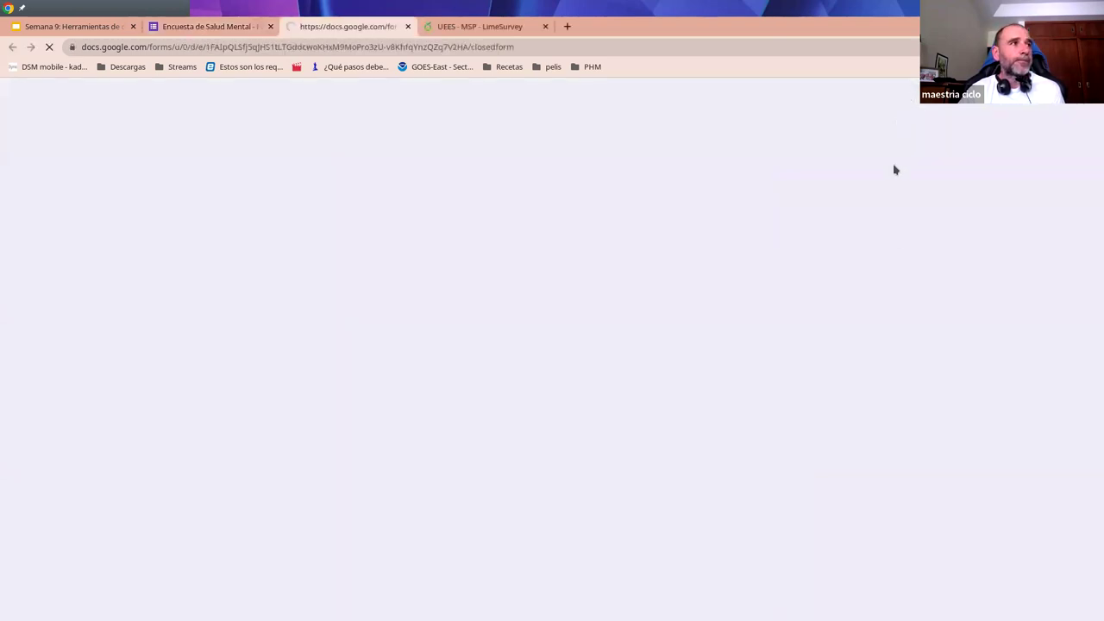
left_click_drag(383, 143, 669, 147)
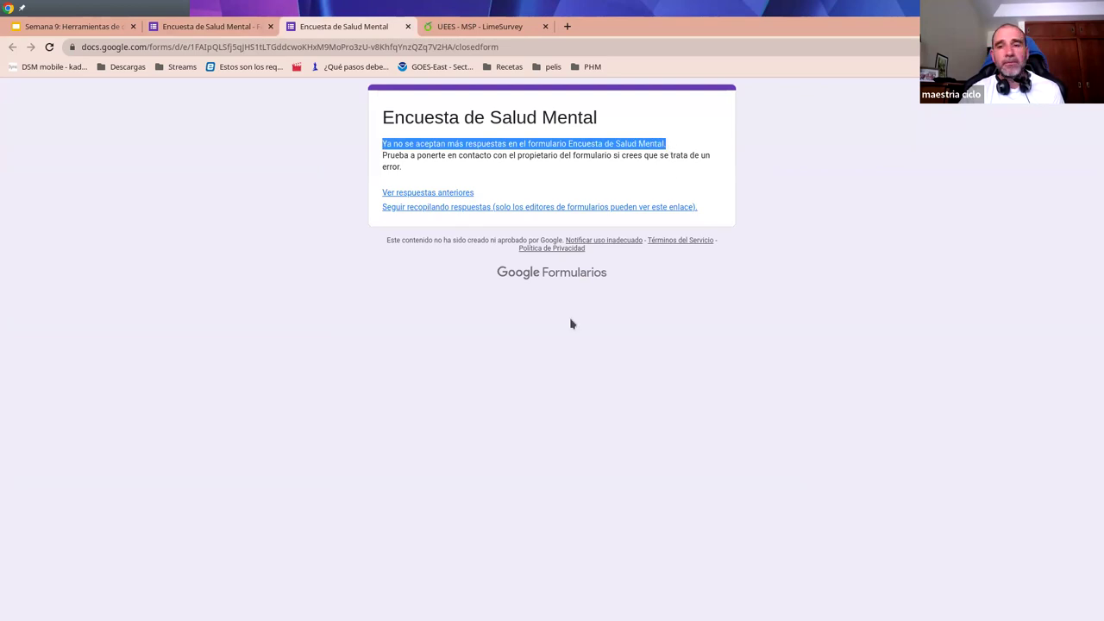
Return to the form editor and turn on accepting responses for the survey
left_click(212, 24)
left_click(532, 131)
left_click(742, 202)
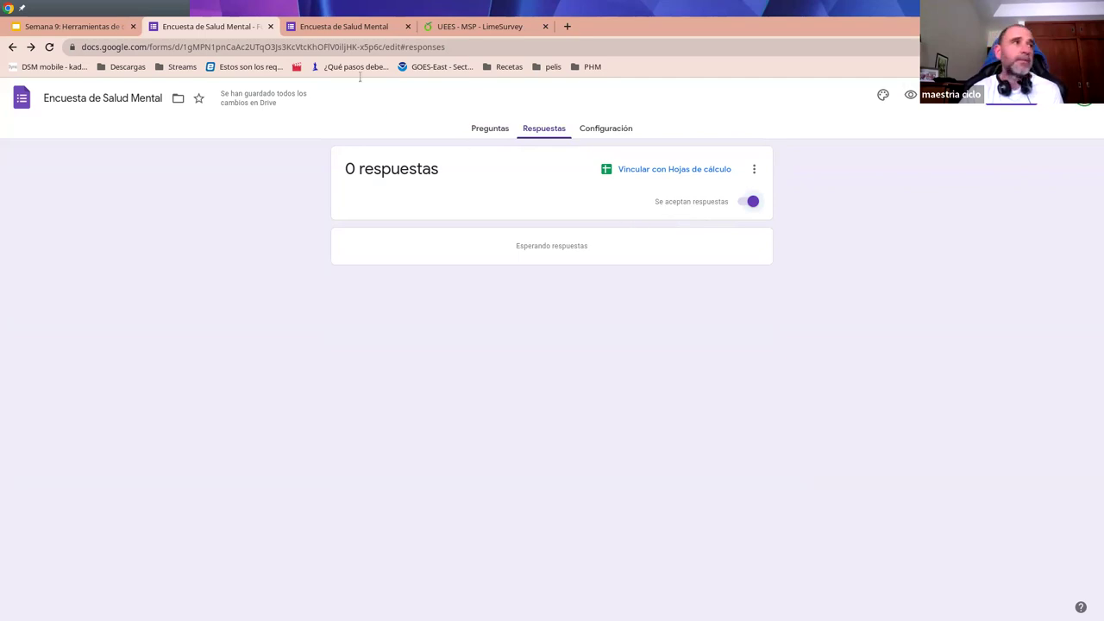
Close the outdated respondent page and open a fresh preview of the form from the editor
left_click(342, 27)
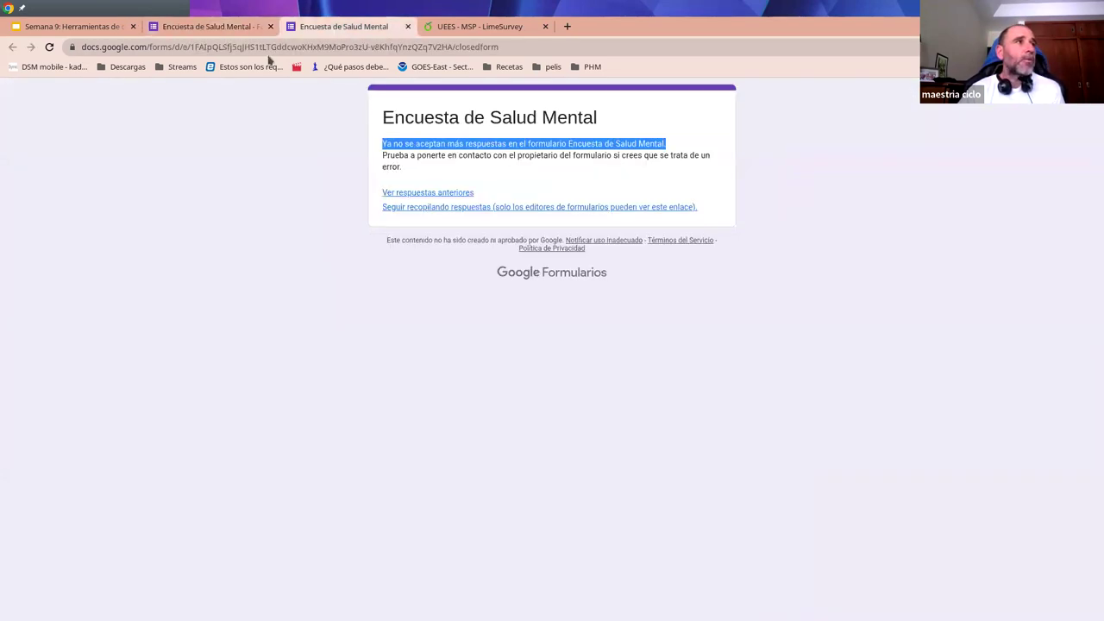
left_click(408, 25)
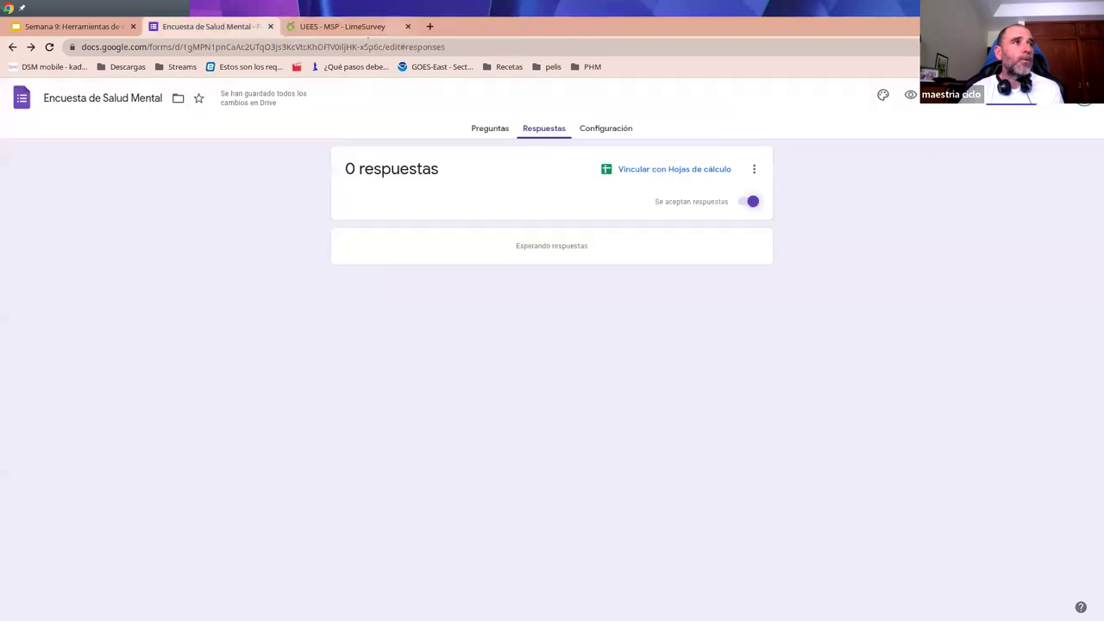
left_click(910, 97)
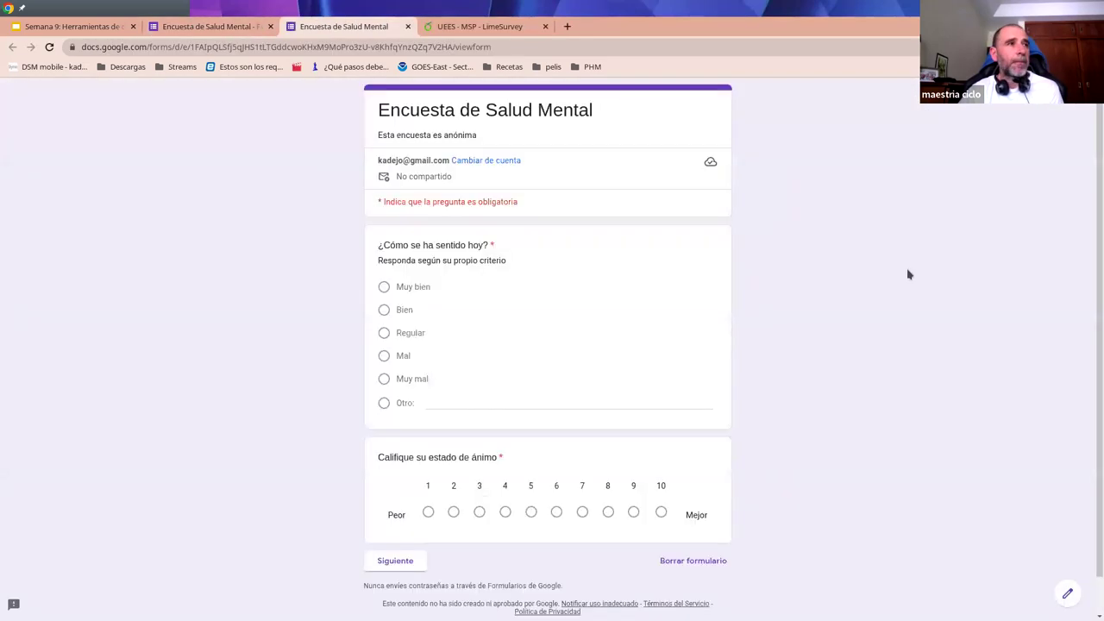
scroll(703, 461, "down", 1)
scroll(819, 478, "up", 1)
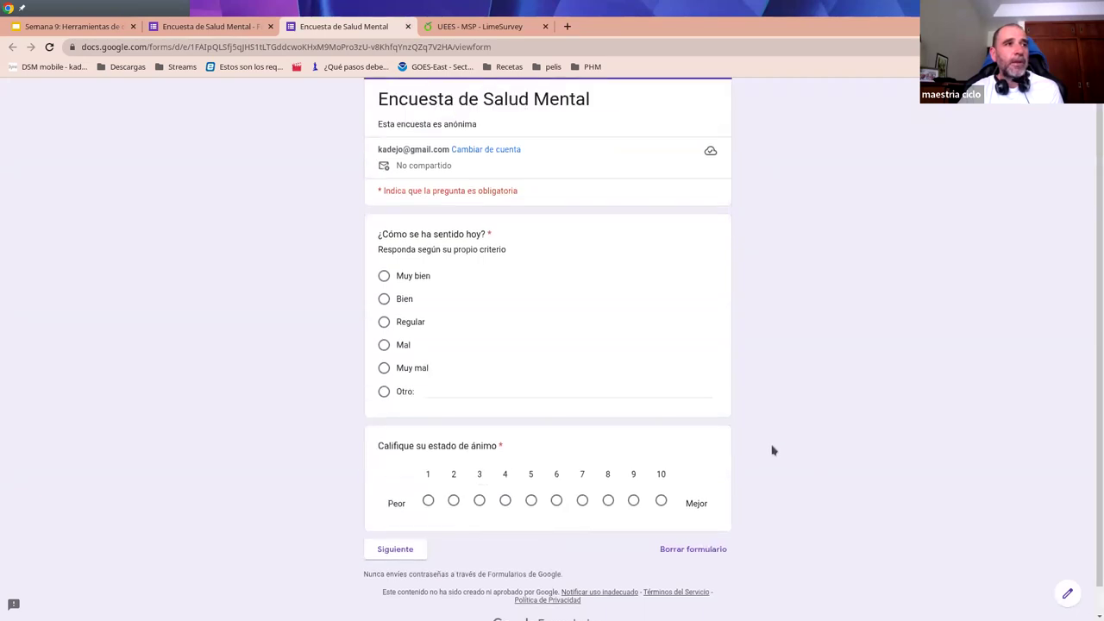
Answer "Bien" to how the respondent felt today, rate the mood 8, and continue to section 2
scroll(781, 389, "down", 1)
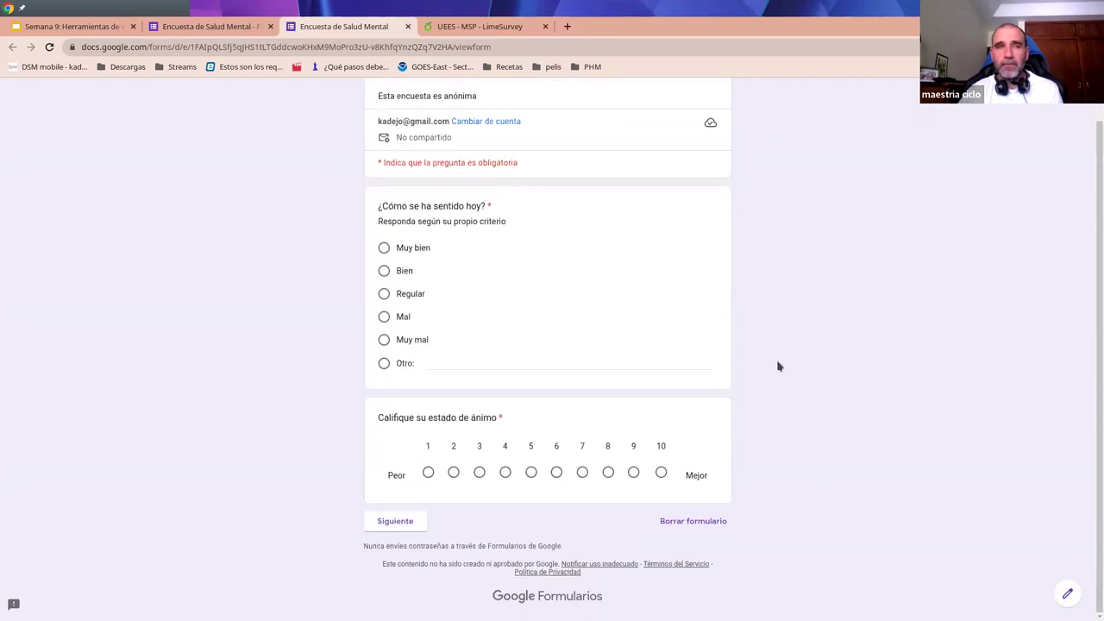
left_click(384, 271)
left_click(608, 472)
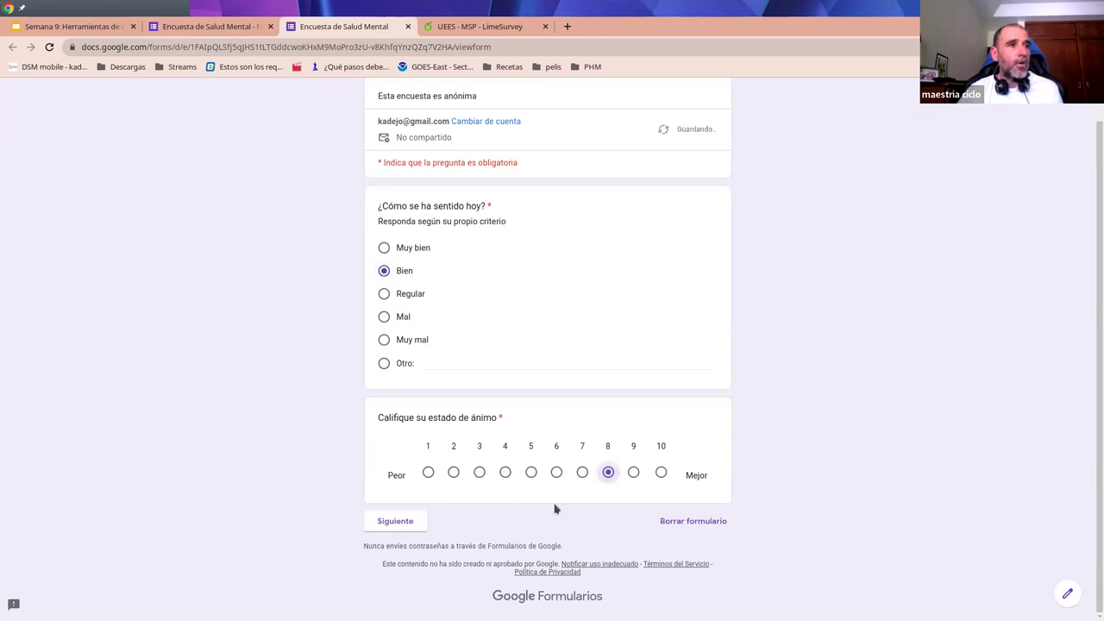
left_click(396, 522)
Enter the filler text "dfgdfgdf" as the detailed description of feelings and continue to the "Posibilidades" section
left_click(436, 294)
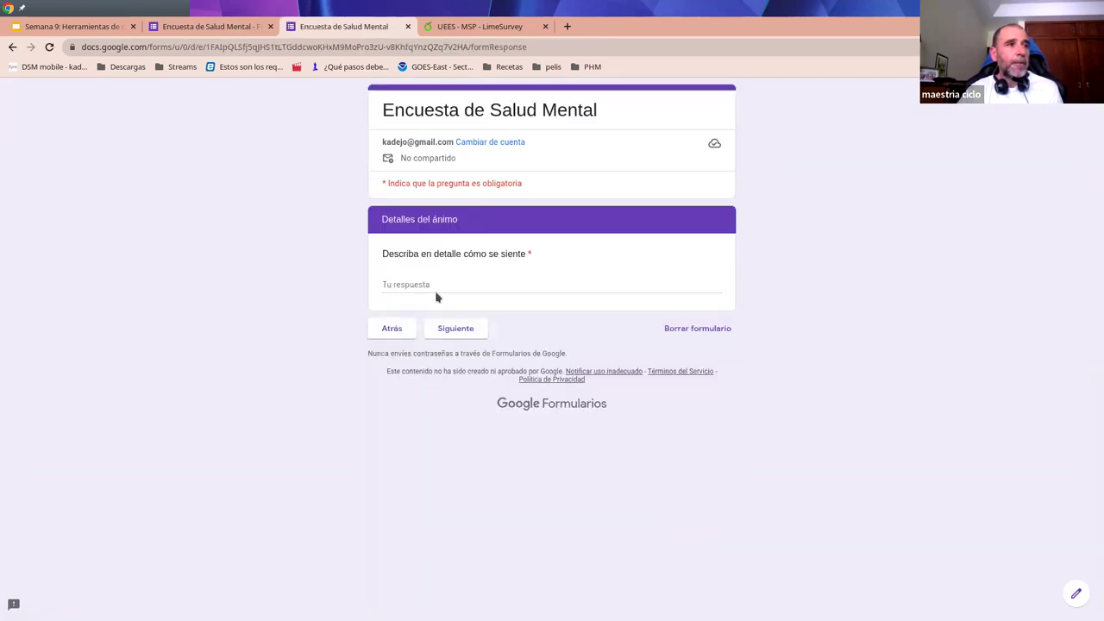
type("rtyfyt")
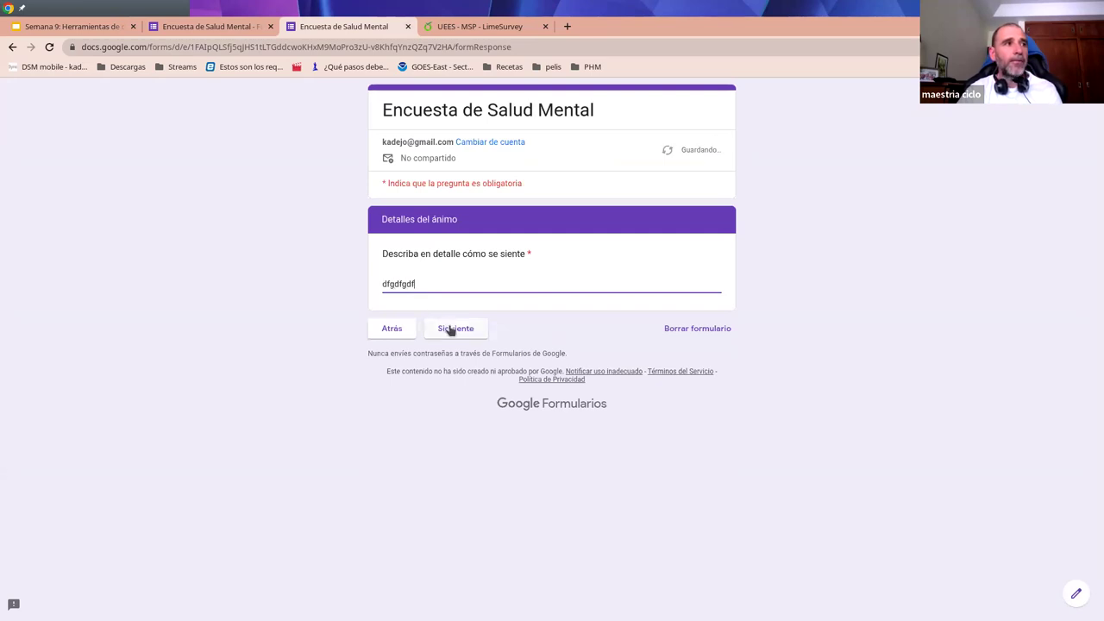
left_click(451, 328)
Mark "Ir a la playa" as "En solitario" and "Ir al cine" as "En compañía", and try to submit the response
left_click(555, 315)
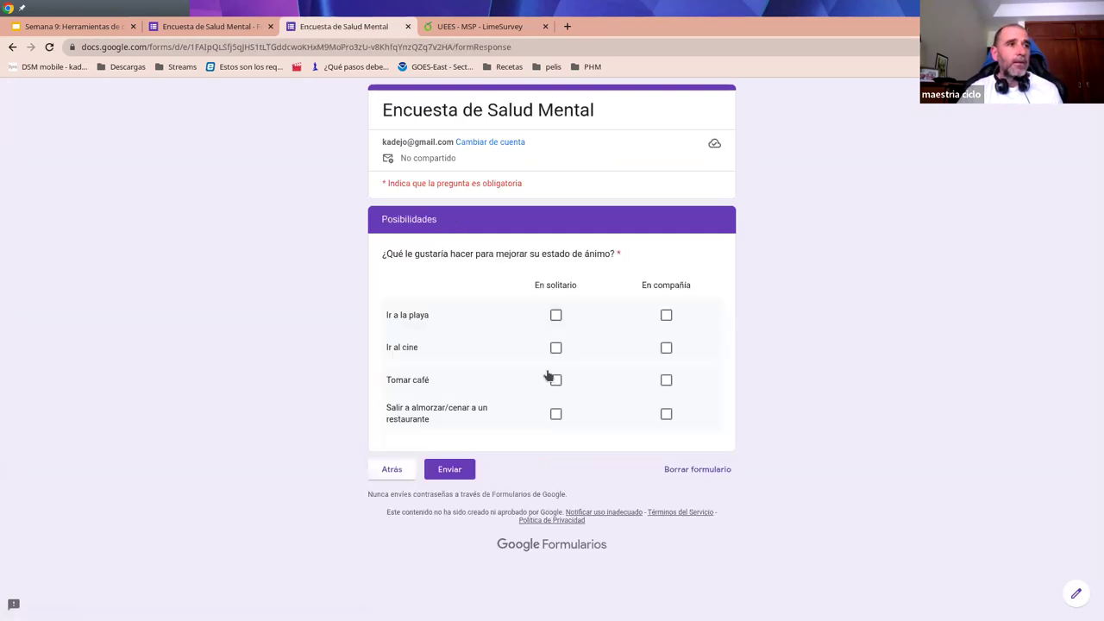
left_click(667, 350)
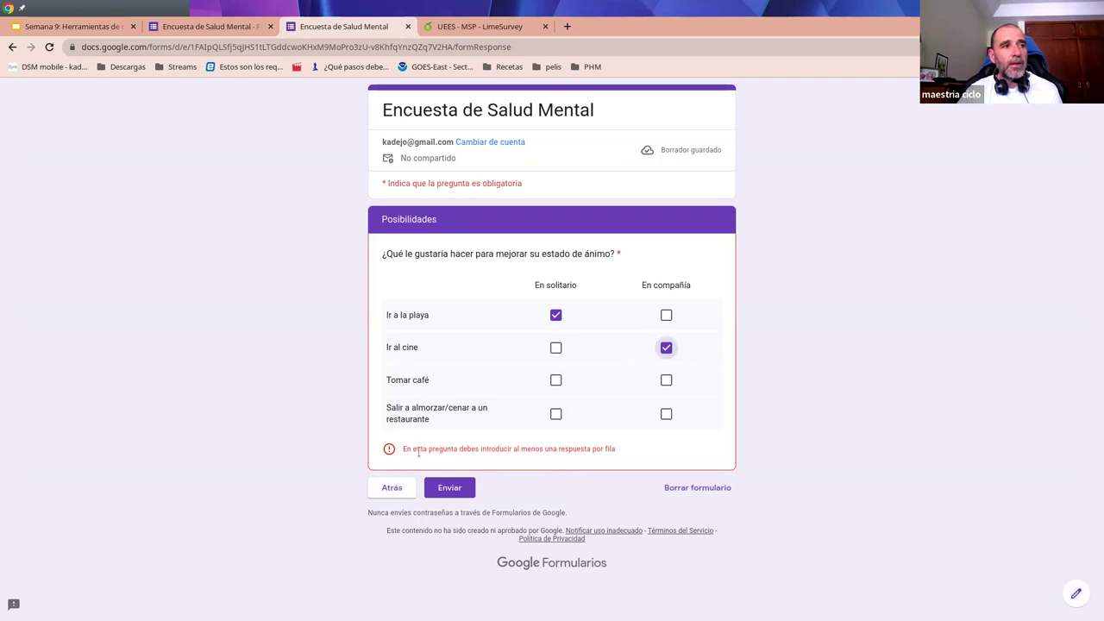
left_click_drag(410, 450, 616, 455)
left_click(588, 467)
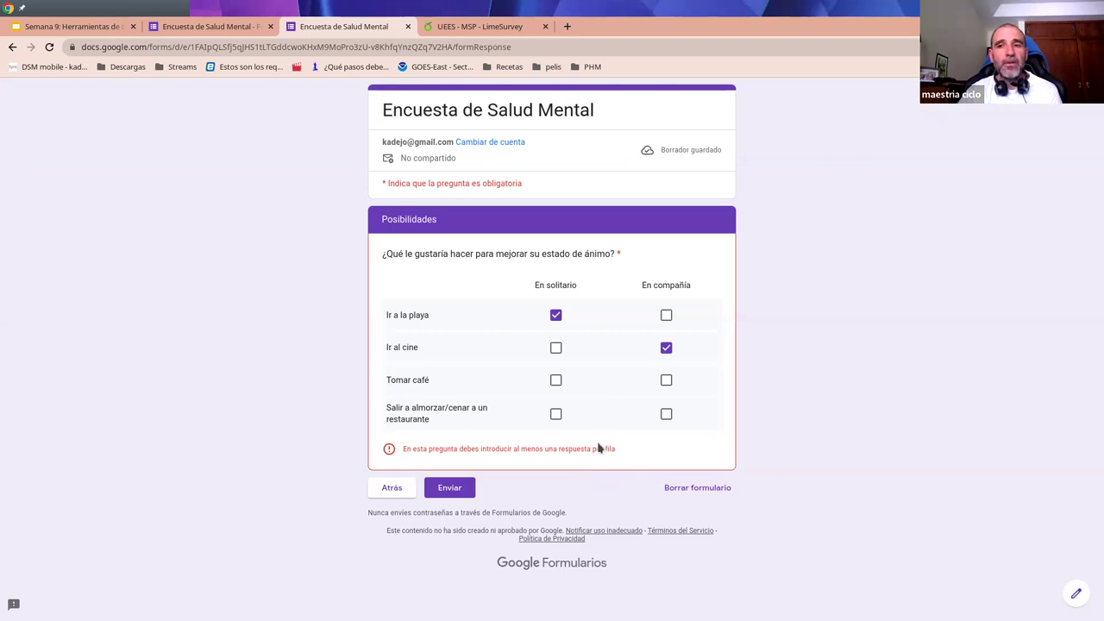
Clear the test answers and return to the grid question in section 3 of the form editor
left_click(698, 488)
left_click(595, 389)
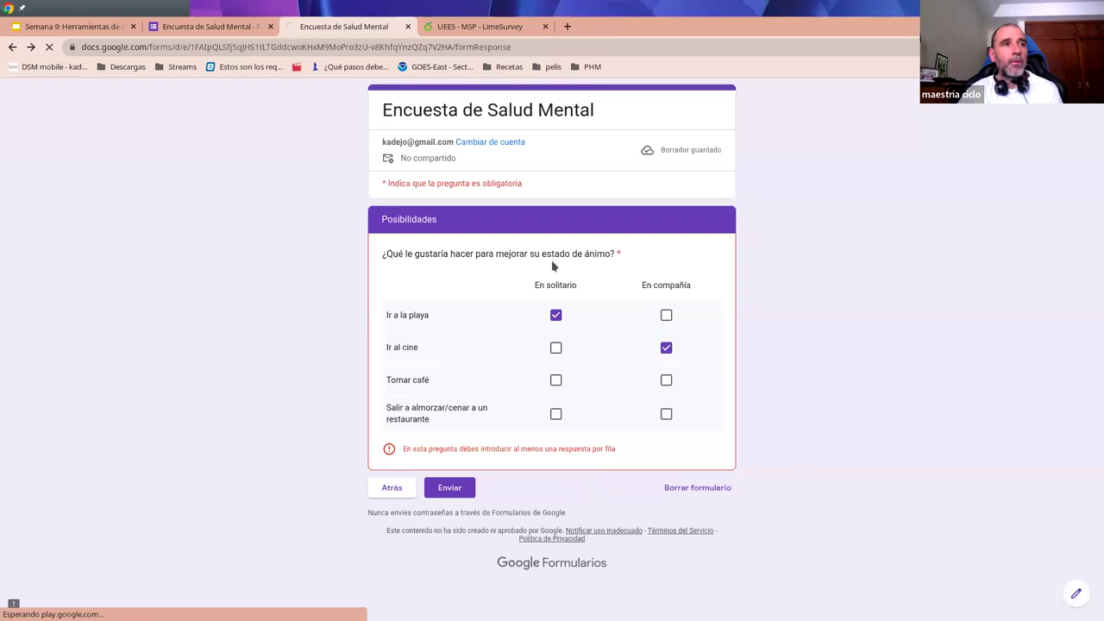
left_click(214, 35)
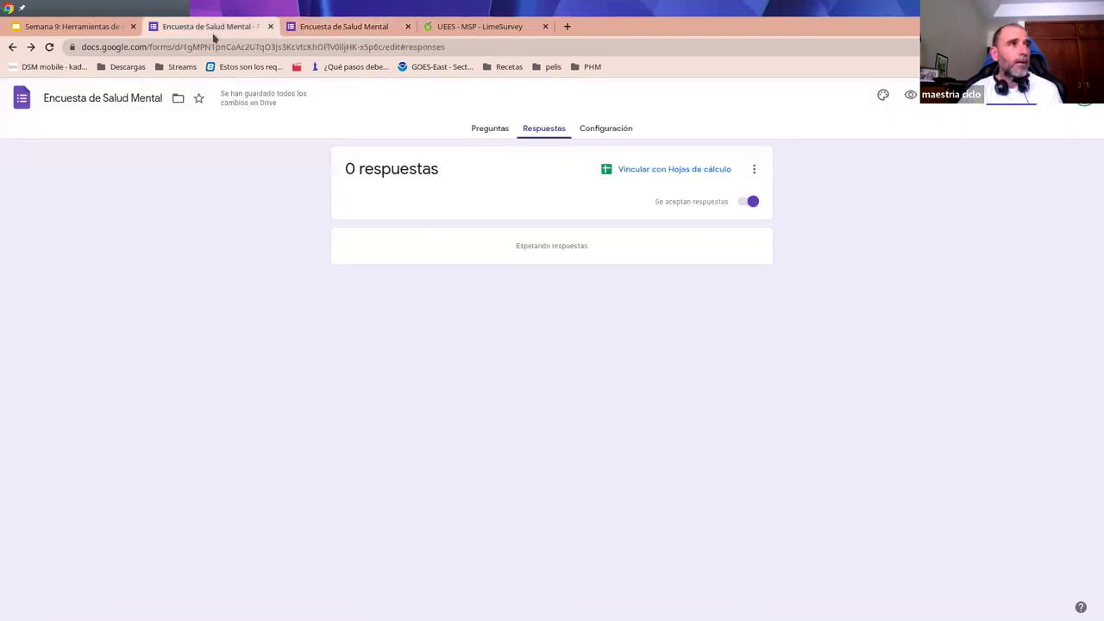
left_click(492, 130)
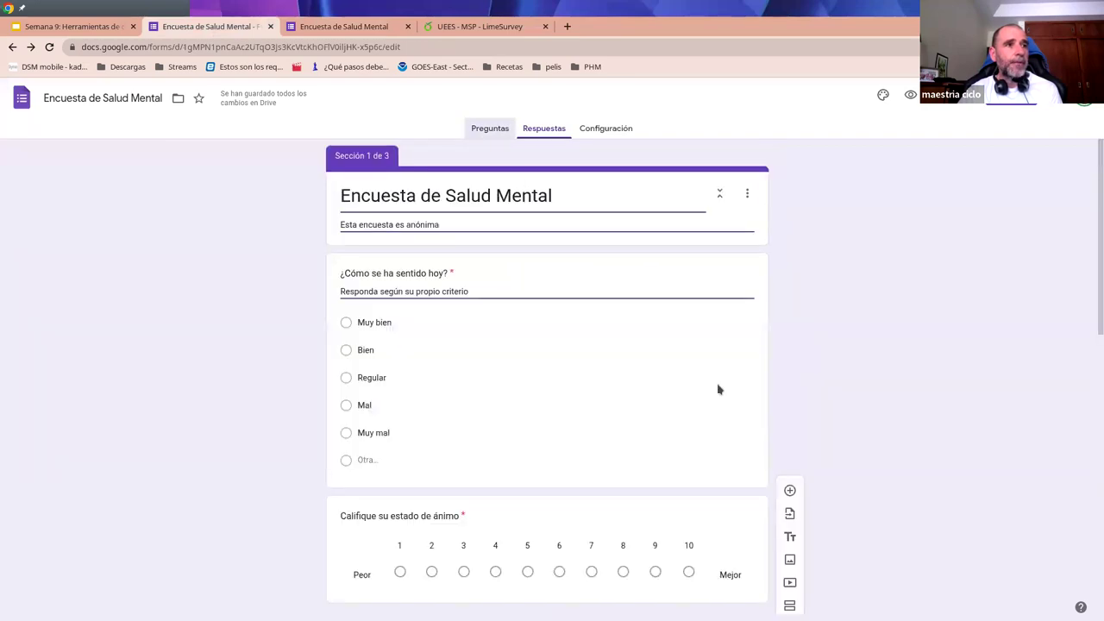
scroll(717, 390, "down", 8)
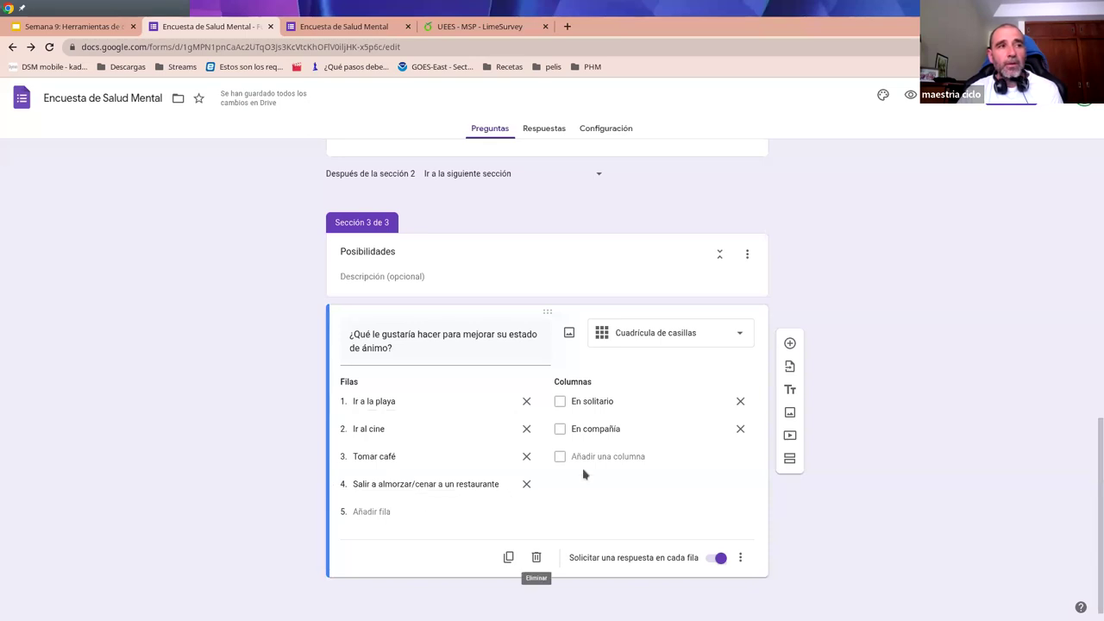
Toggle the grid's required response per row off and back on, and add a third column named "No me interesa"
left_click(710, 560)
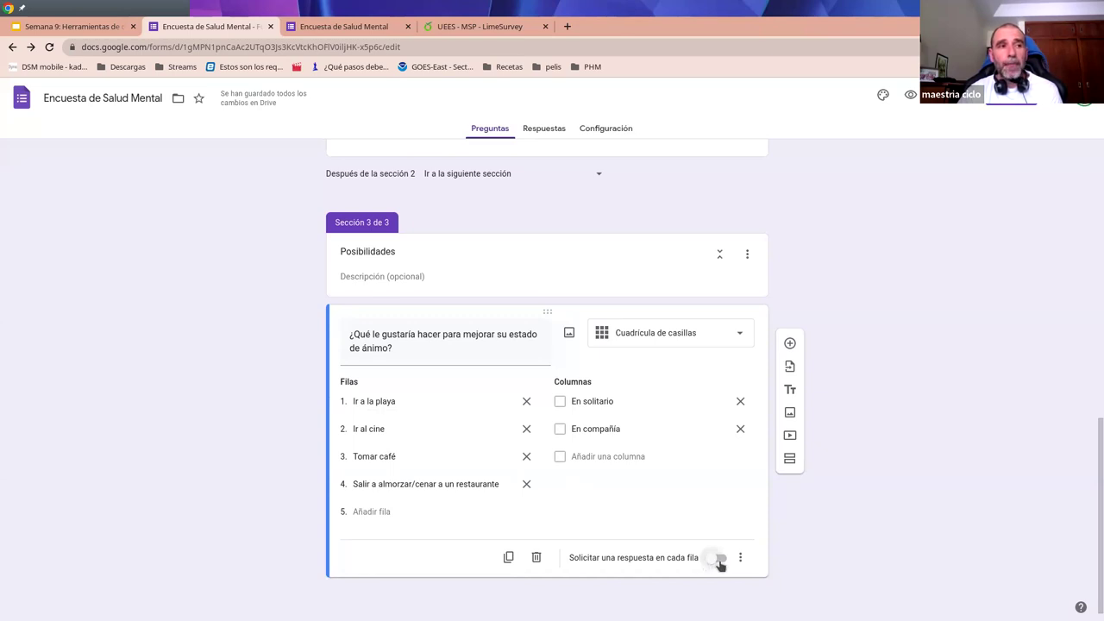
left_click(719, 561)
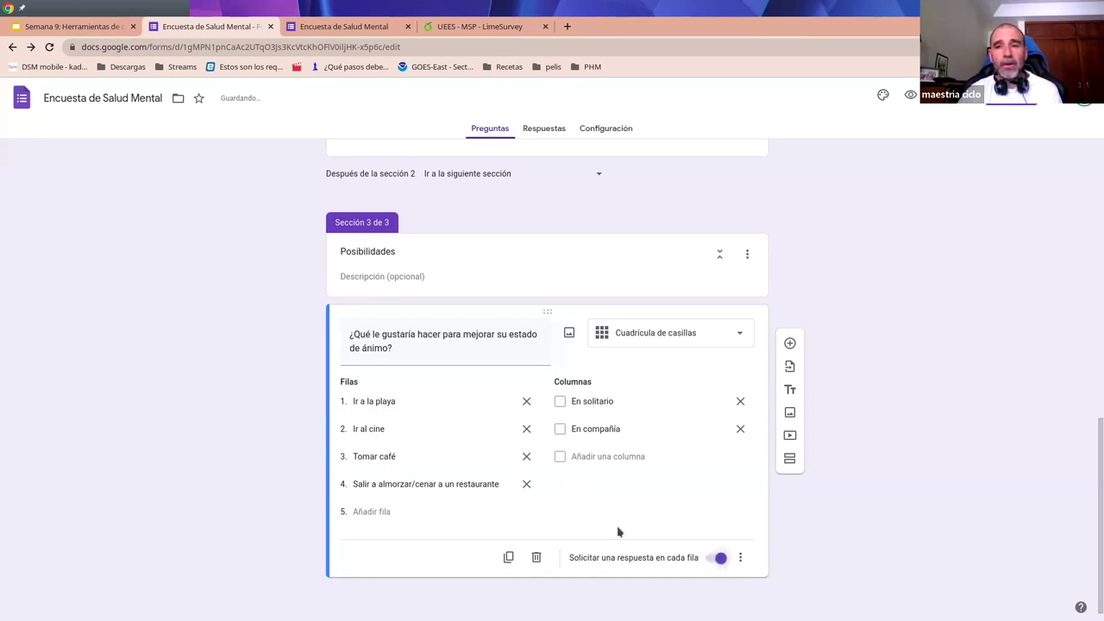
left_click(558, 463)
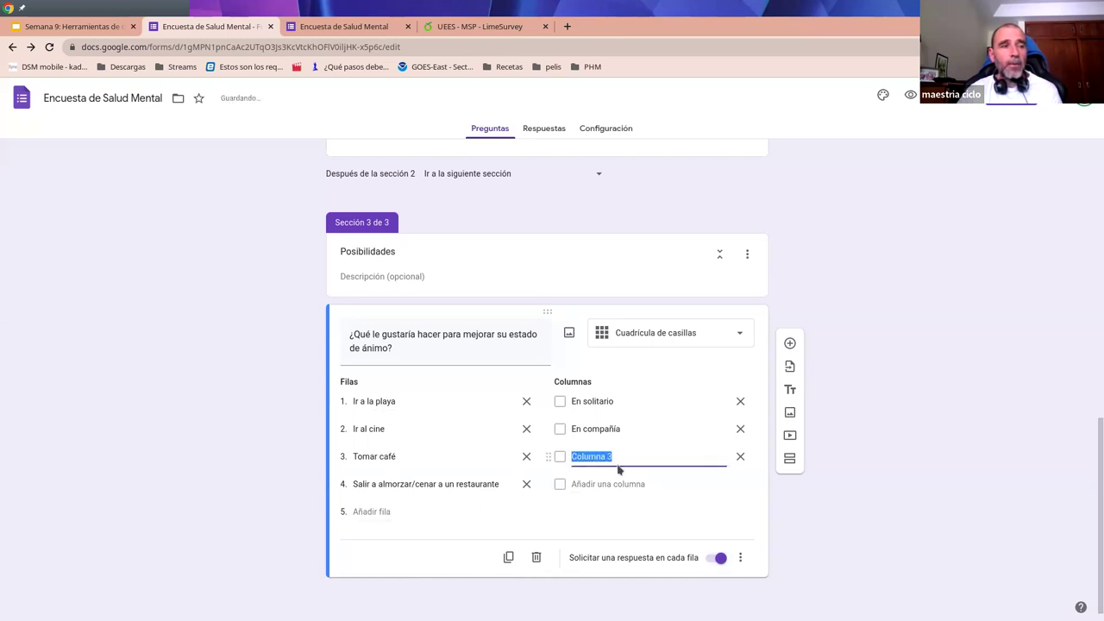
type("No me interesa")
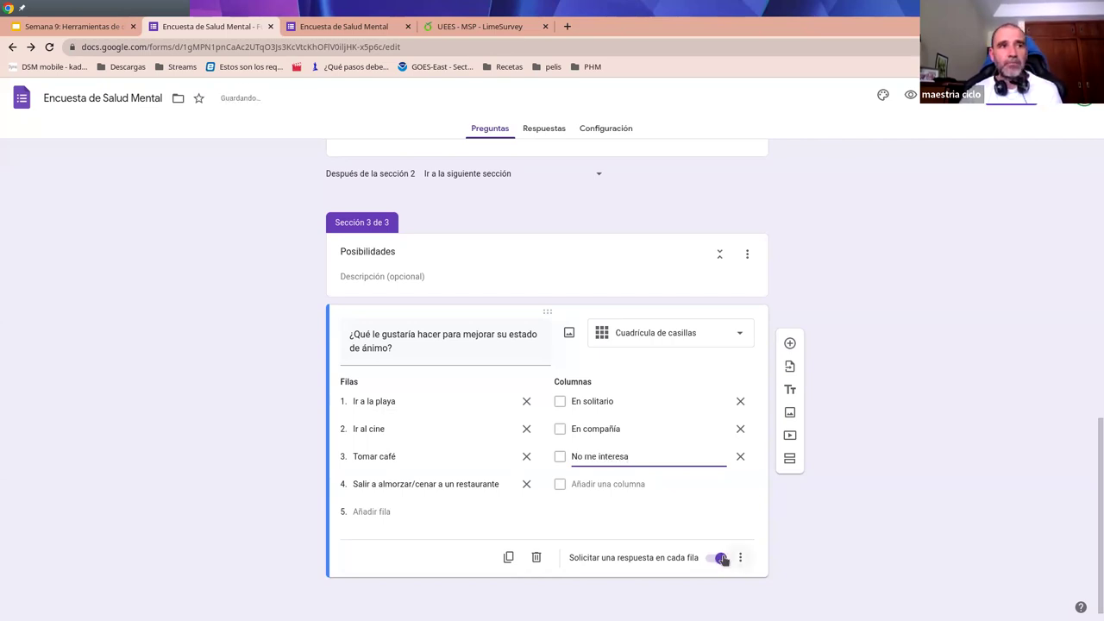
left_click(682, 533)
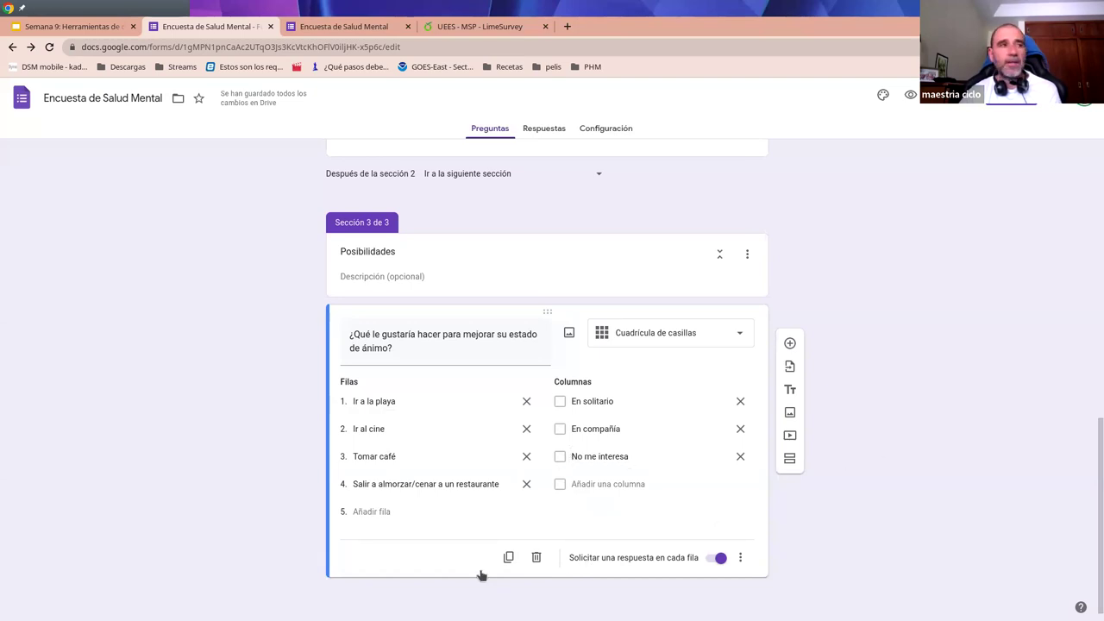
Add a fifth row named "Otro" to the grid question about improving one's mood
left_click(380, 510)
type("Otro")
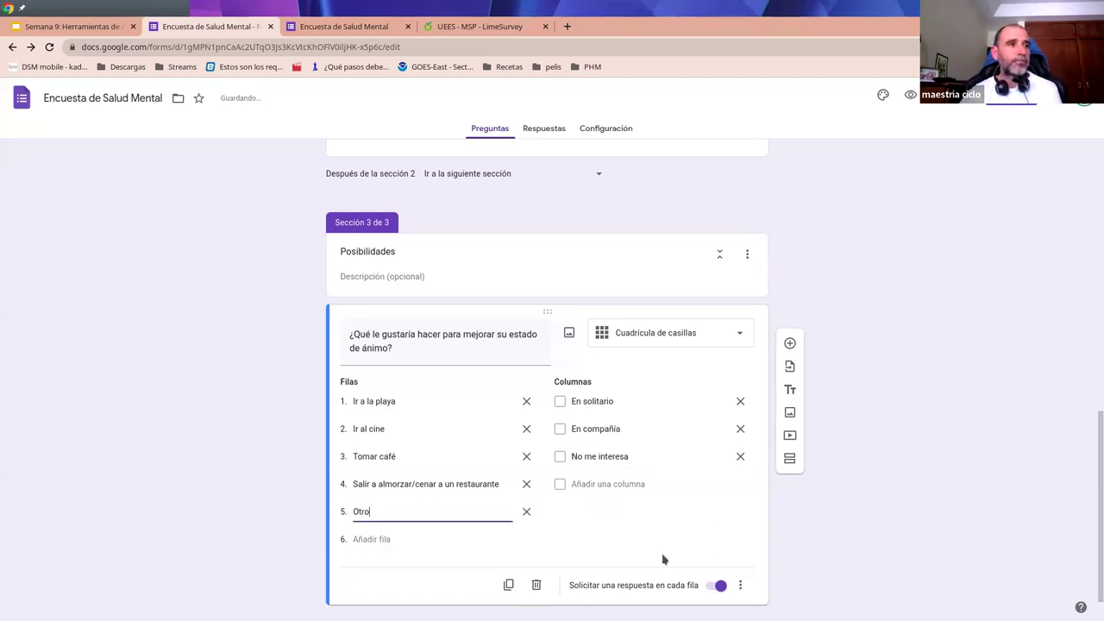
left_click(662, 554)
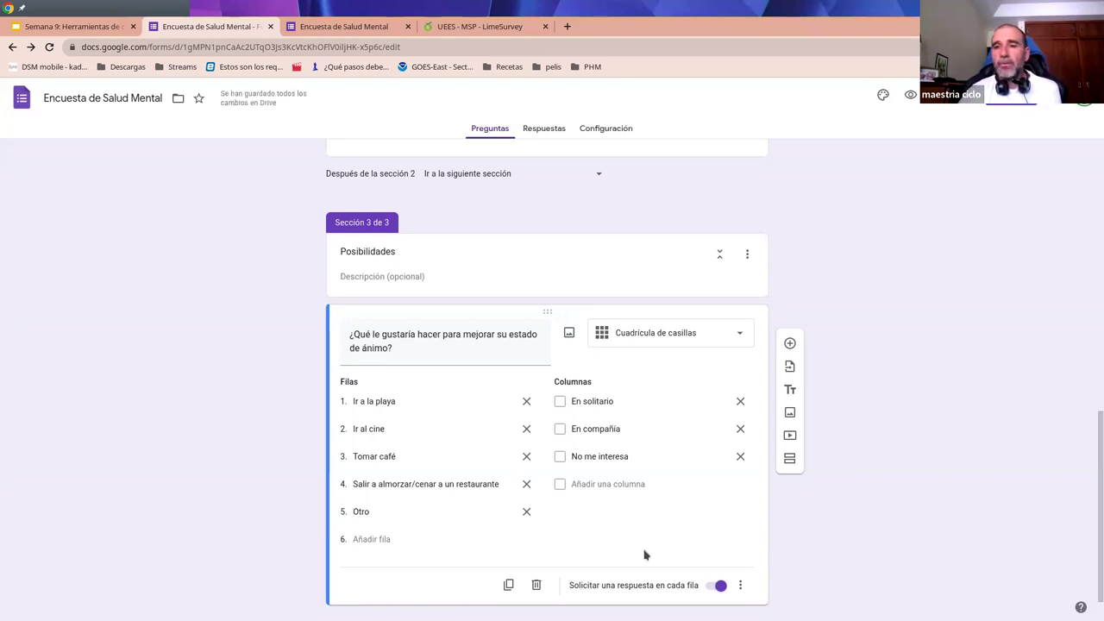
Enable going to a section based on the answer for the question "¿Cómo se ha sentido hoy?"
scroll(702, 537, "up", 4)
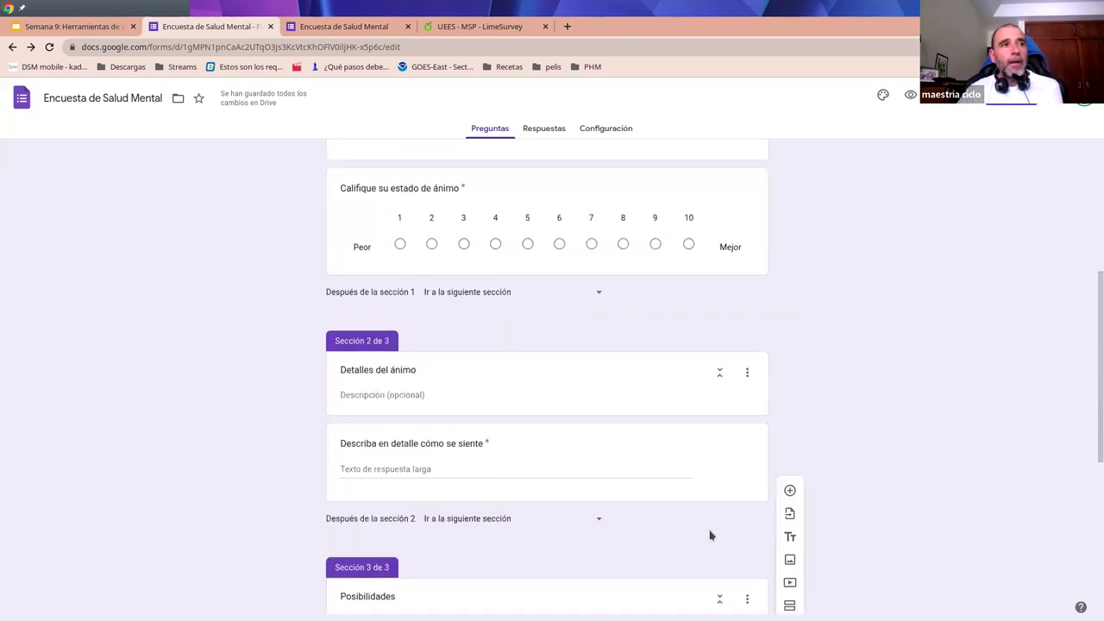
scroll(797, 392, "up", 4)
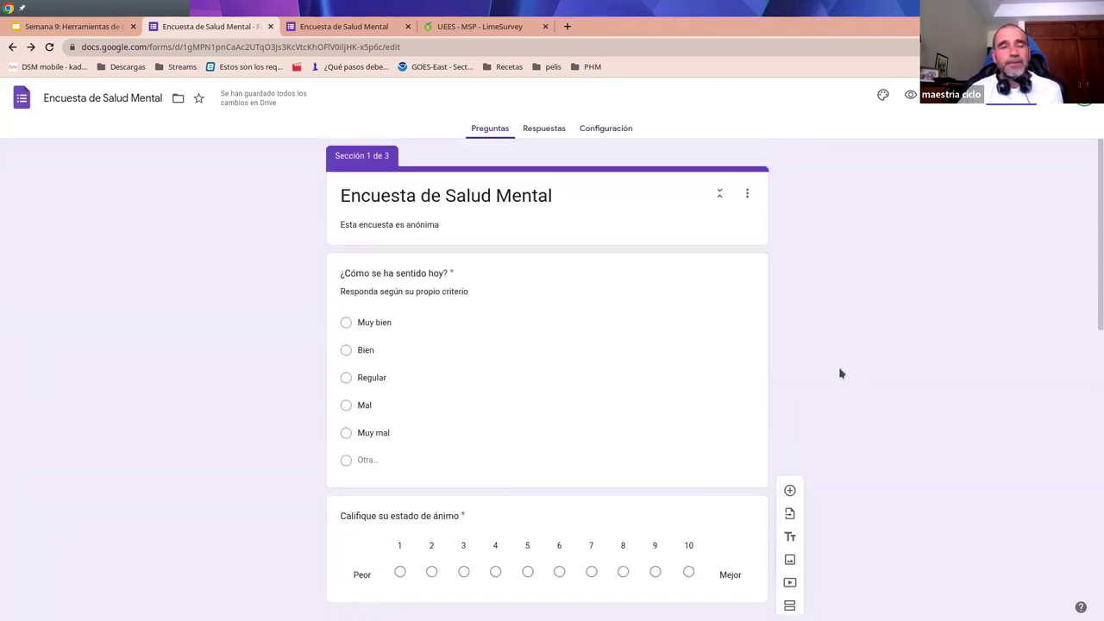
scroll(732, 392, "down", 2)
scroll(703, 380, "down", 3)
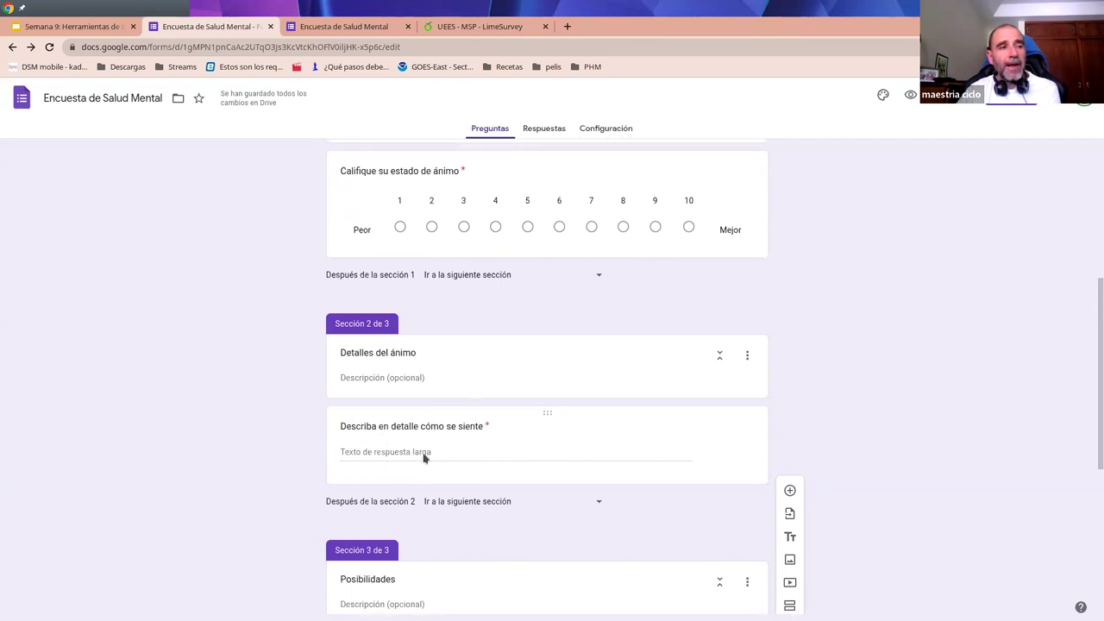
scroll(456, 448, "up", 4)
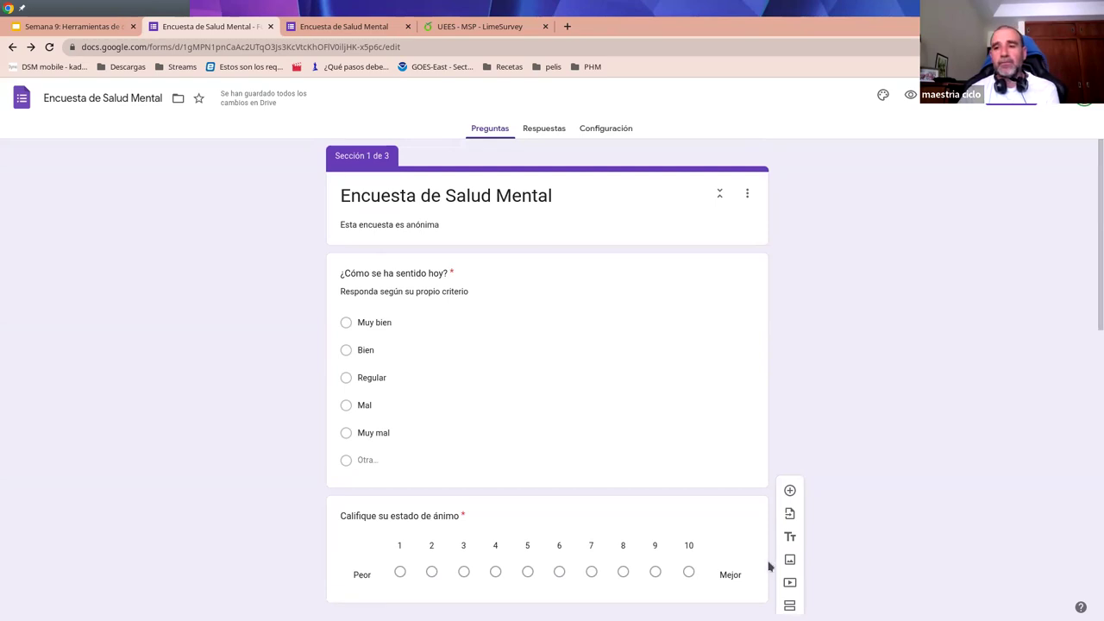
left_click(542, 364)
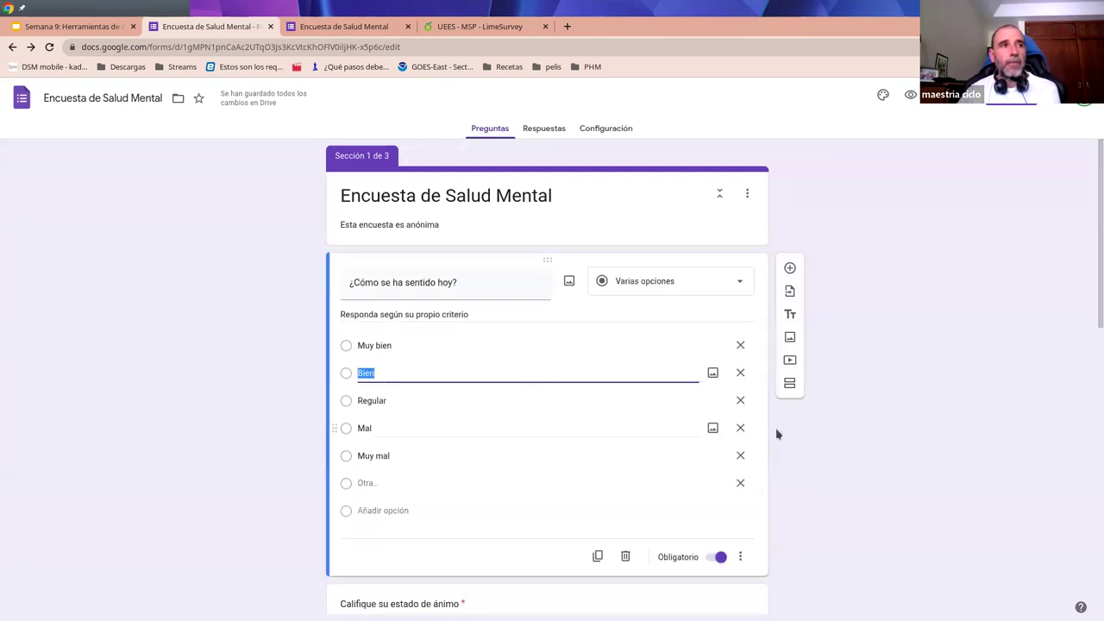
scroll(811, 516, "down", 2)
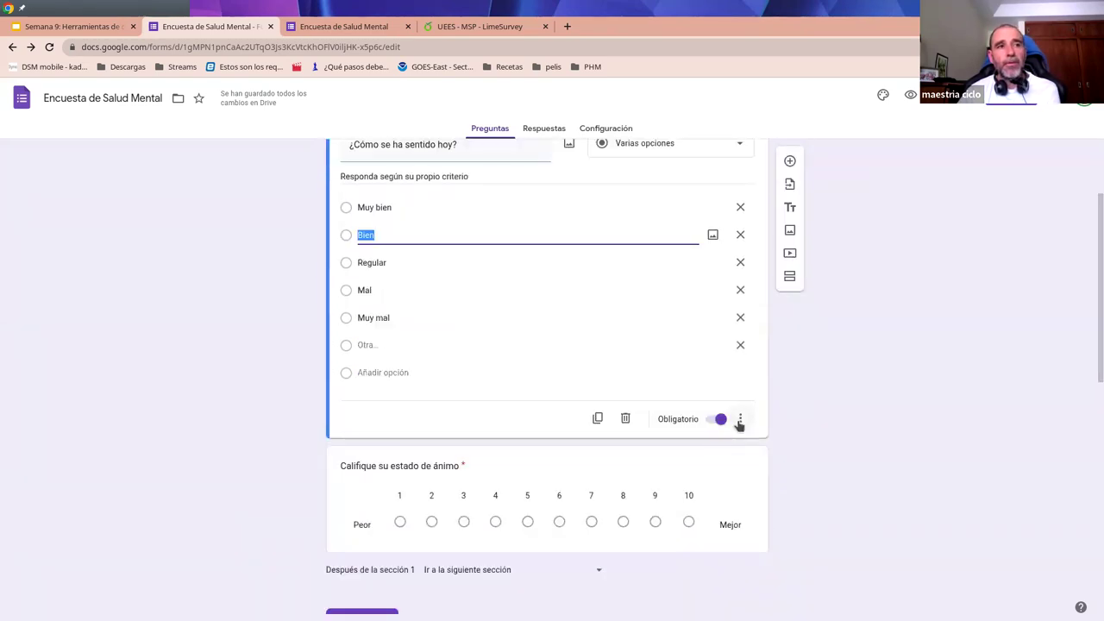
left_click(739, 420)
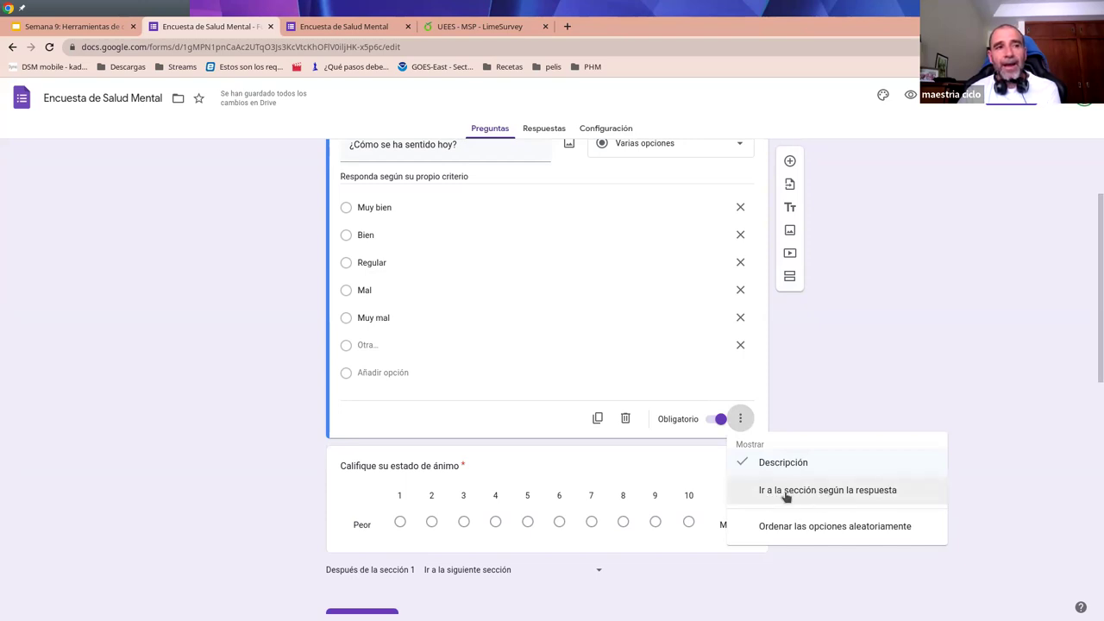
left_click(787, 490)
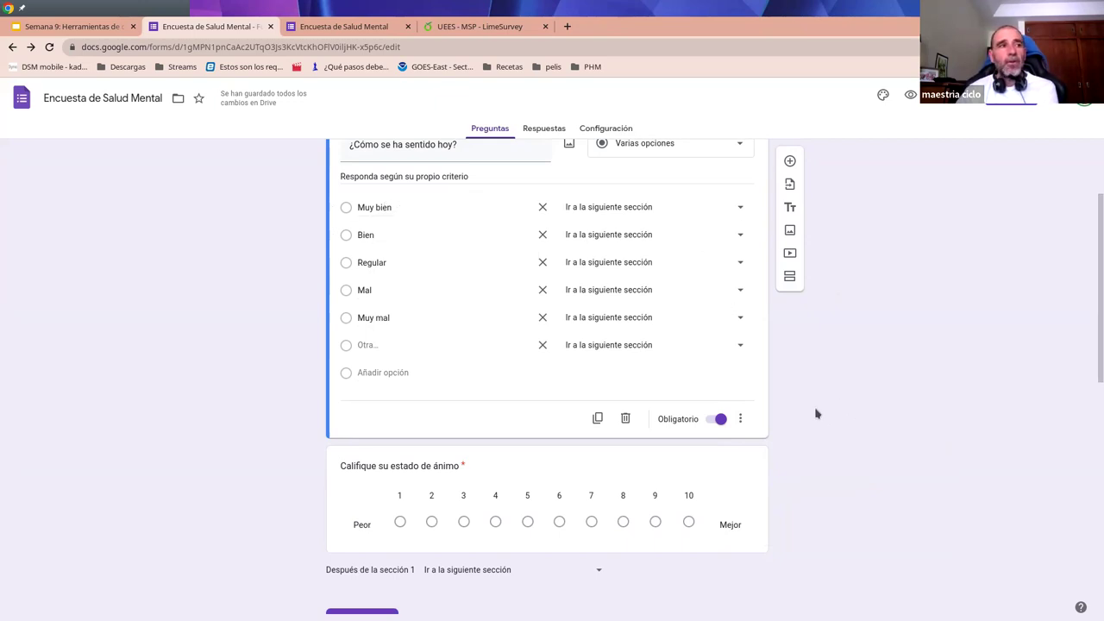
Set the "Muy bien" answer of "¿Cómo se ha sentido hoy?" to "Enviar formulario"
scroll(750, 444, "down", 10)
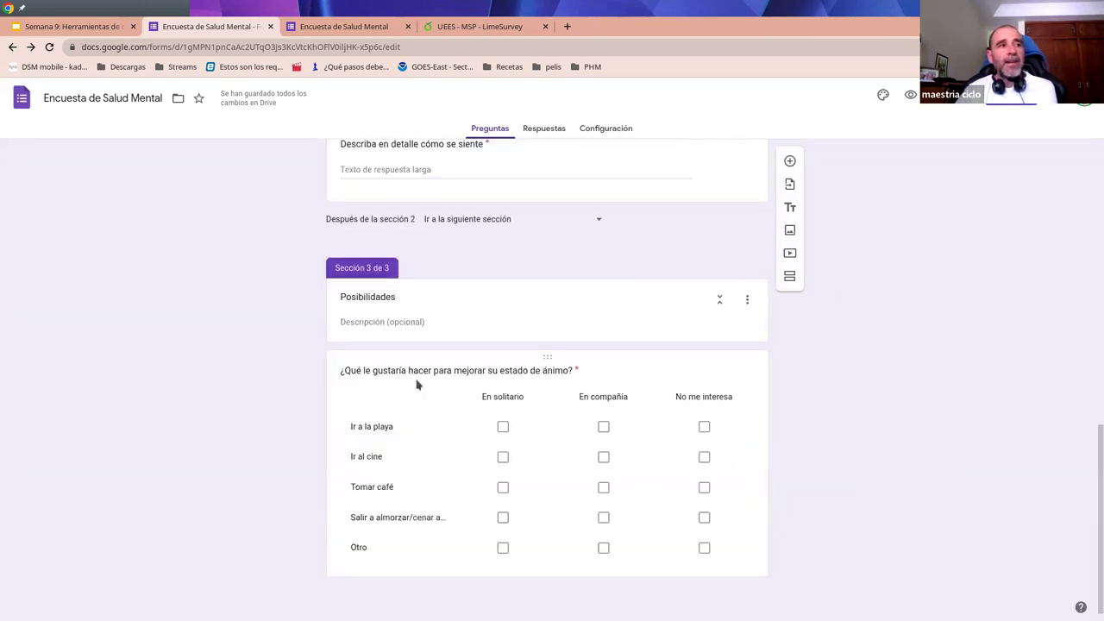
scroll(892, 416, "up", 10)
left_click(642, 252)
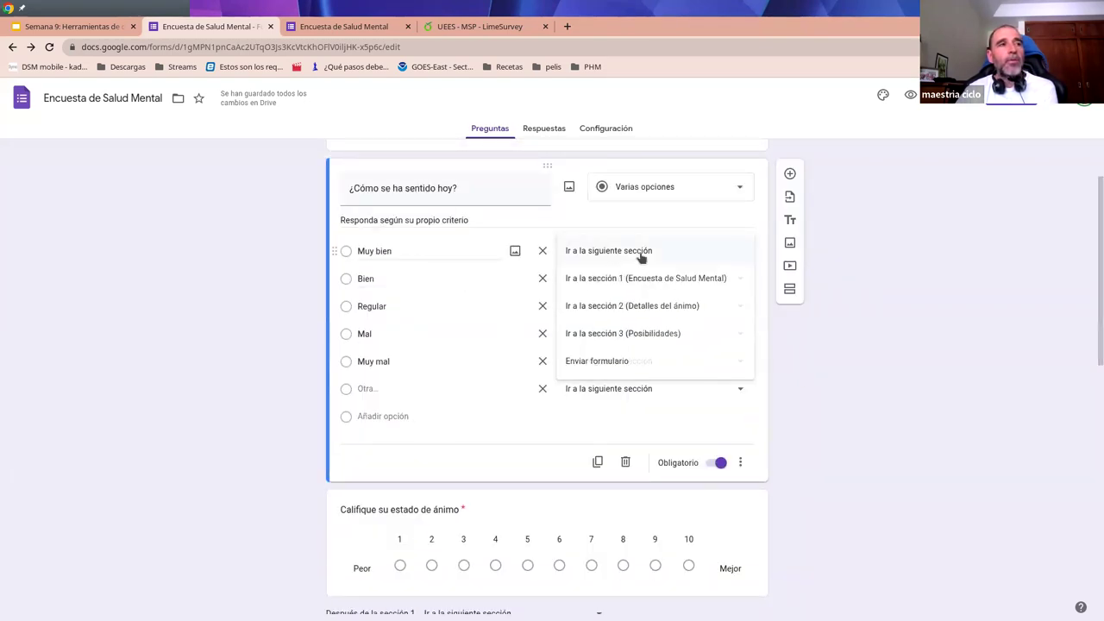
left_click(626, 363)
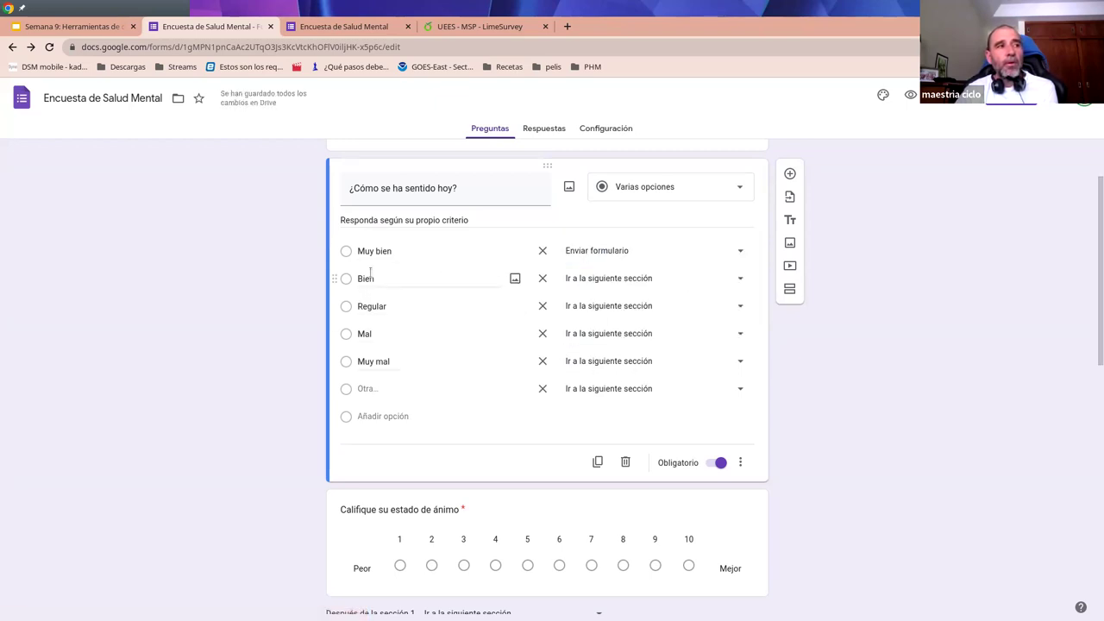
scroll(767, 379, "down", 6)
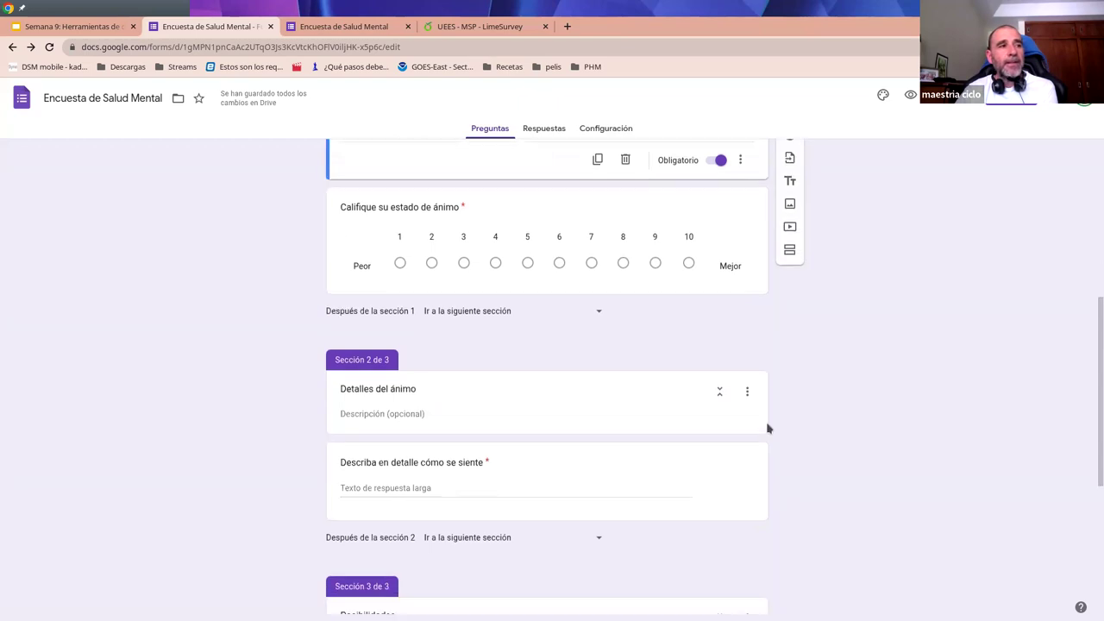
scroll(449, 276, "up", 1)
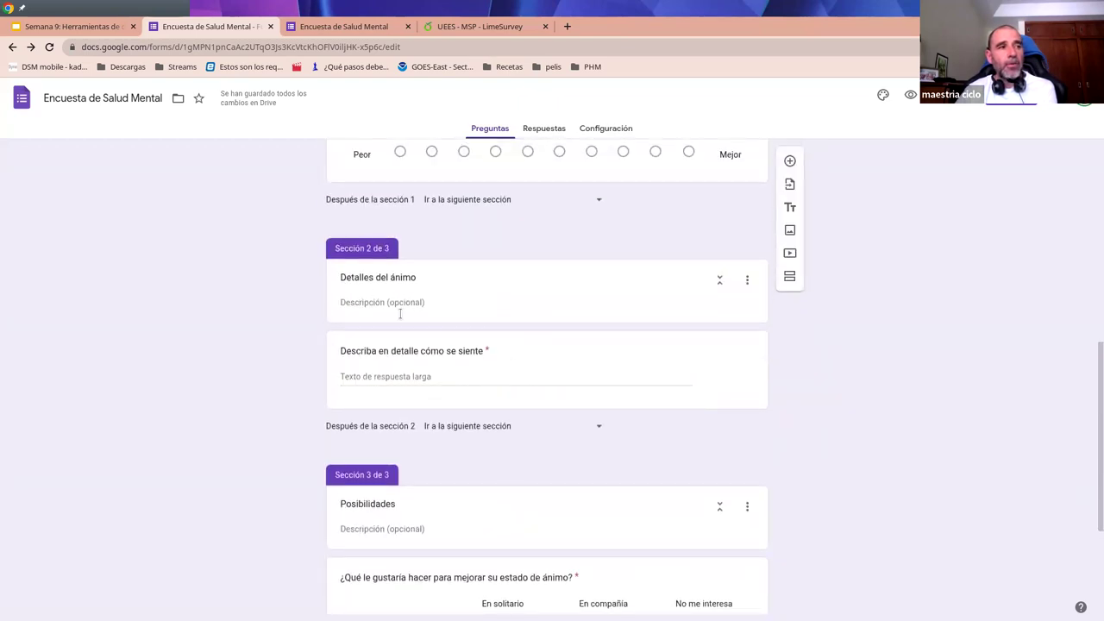
Set the "Bien" answer of "¿Cómo se ha sentido hoy?" to go to section 3 (Posibilidades)
scroll(602, 500, "down", 2)
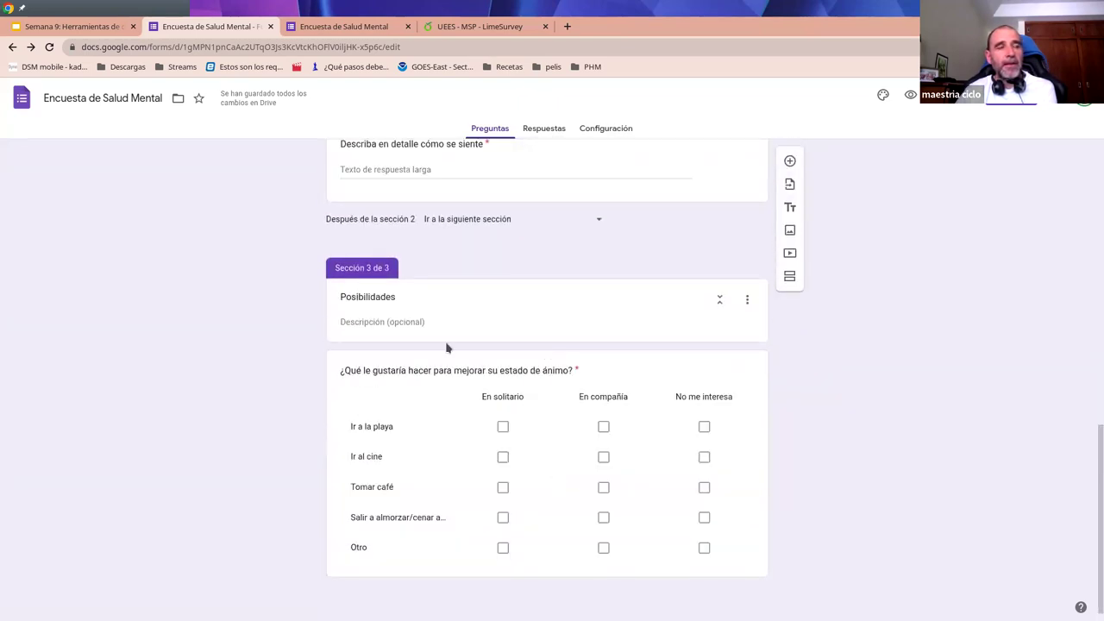
scroll(583, 390, "up", 7)
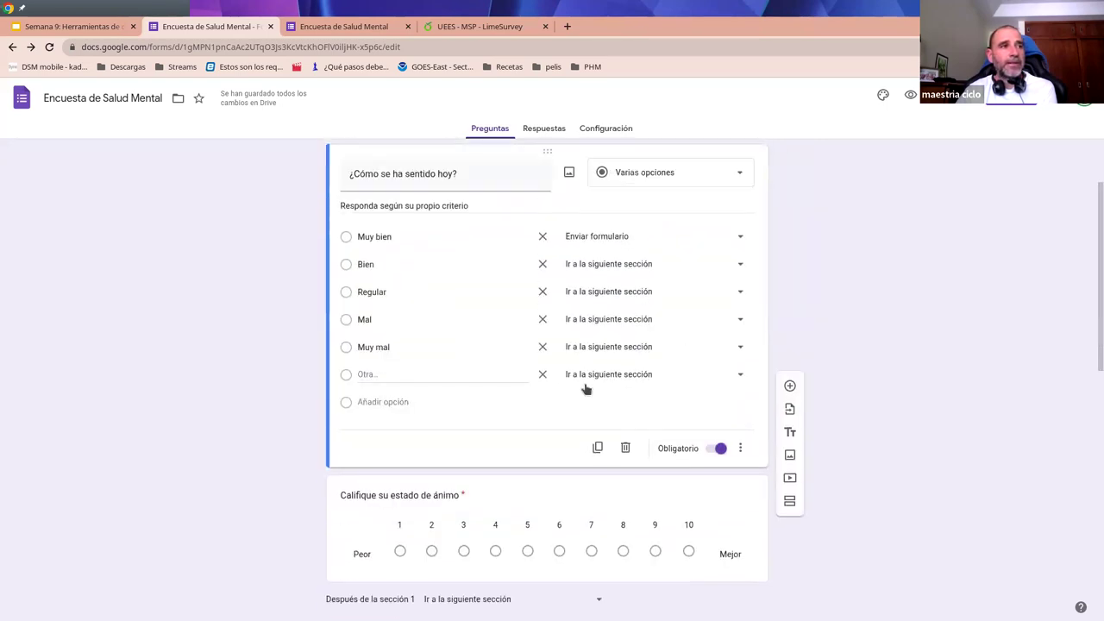
left_click(645, 279)
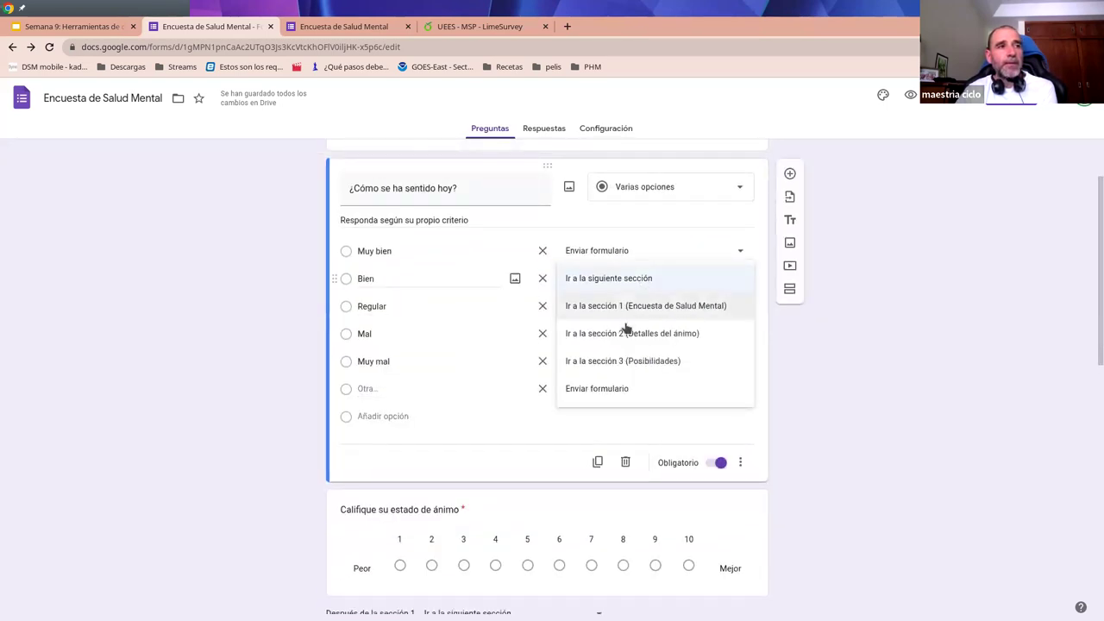
left_click(619, 369)
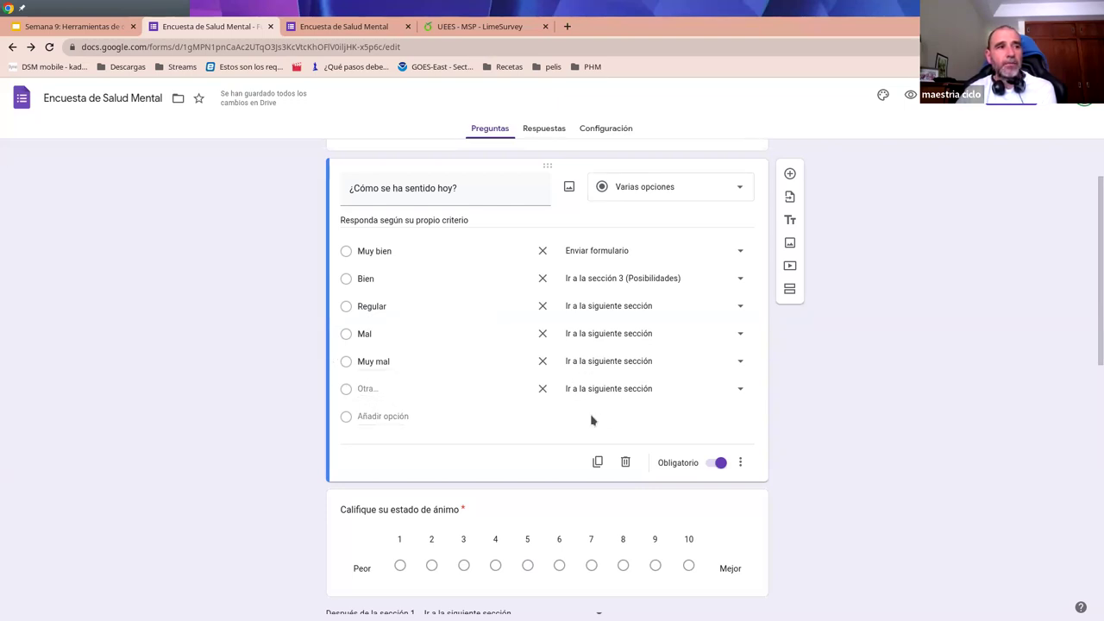
Review the destination choices available after section 1 and the branching assigned to each answer of "¿Cómo se ha sentido hoy?"
scroll(592, 420, "down", 3)
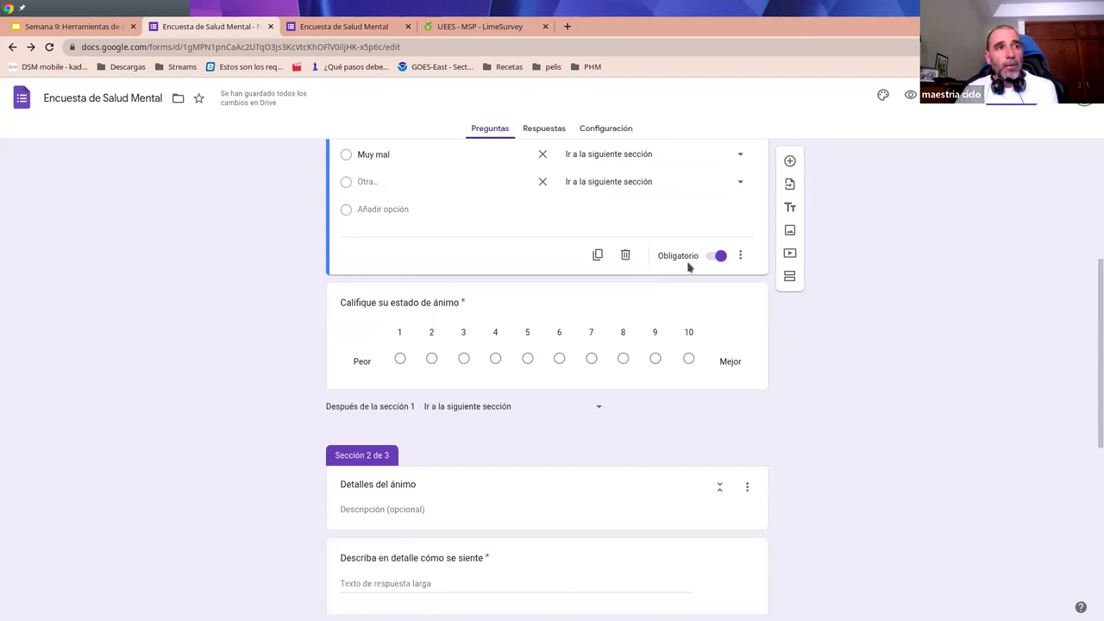
left_click(599, 407)
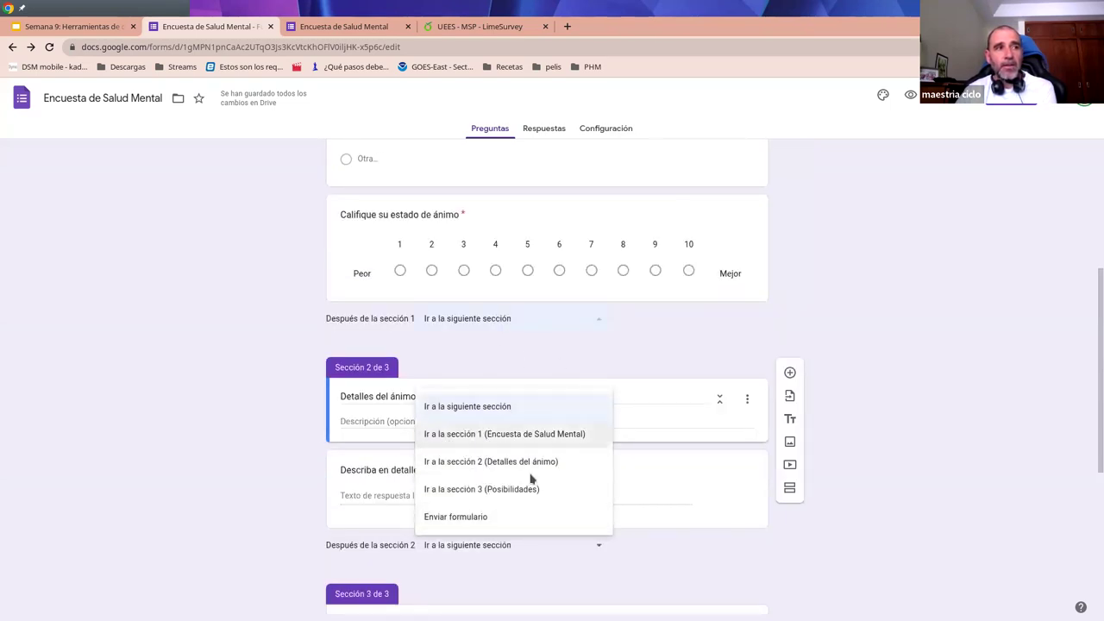
left_click(519, 359)
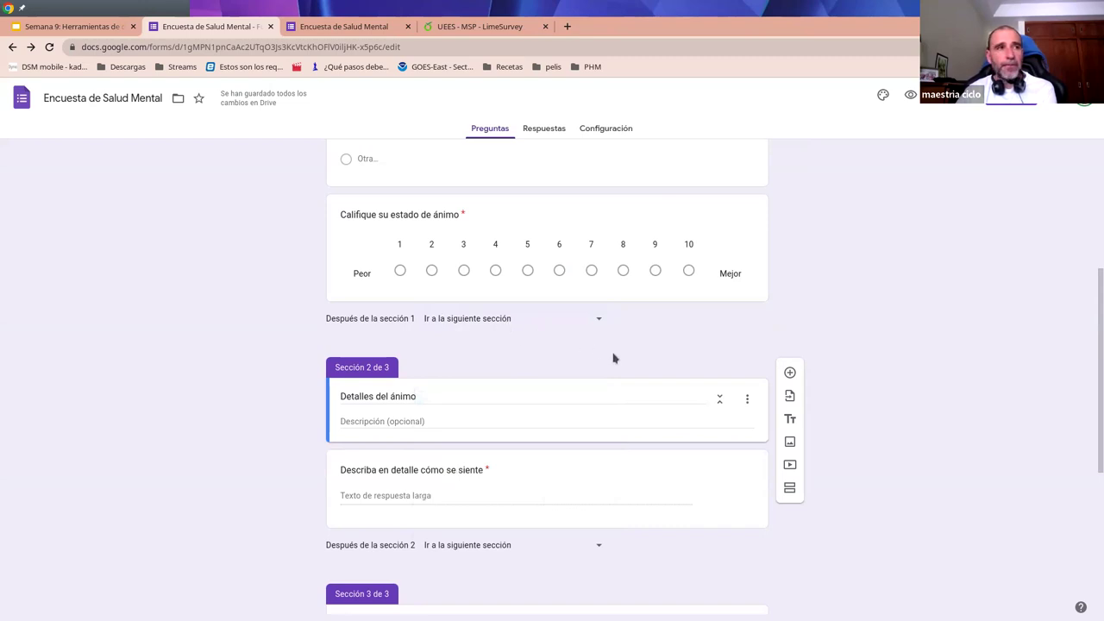
scroll(631, 363, "up", 3)
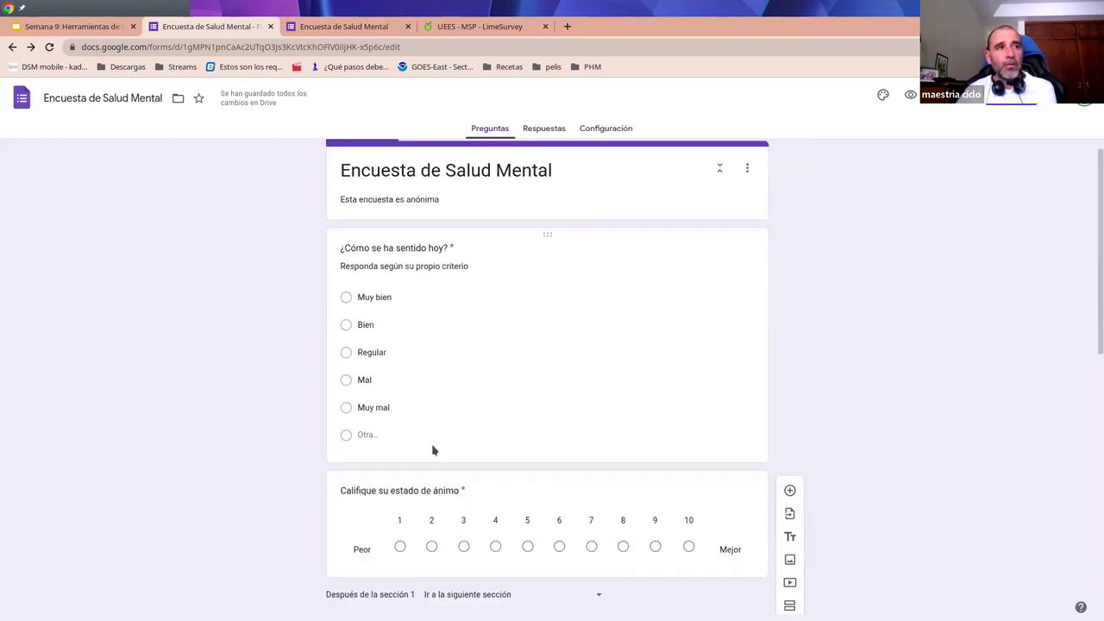
left_click(444, 300)
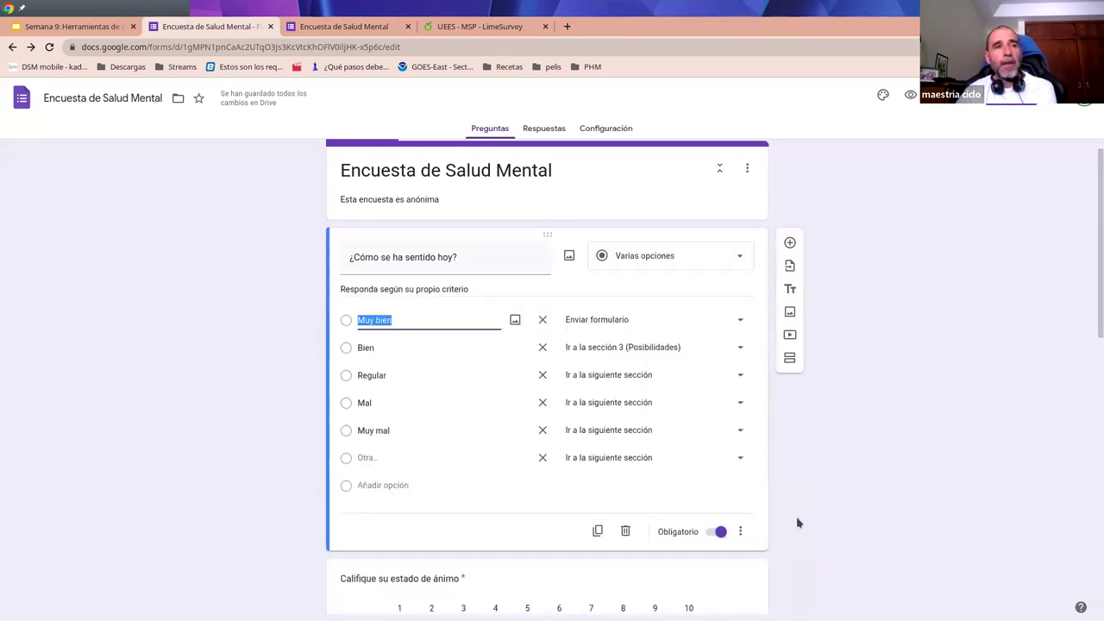
scroll(720, 465, "down", 2)
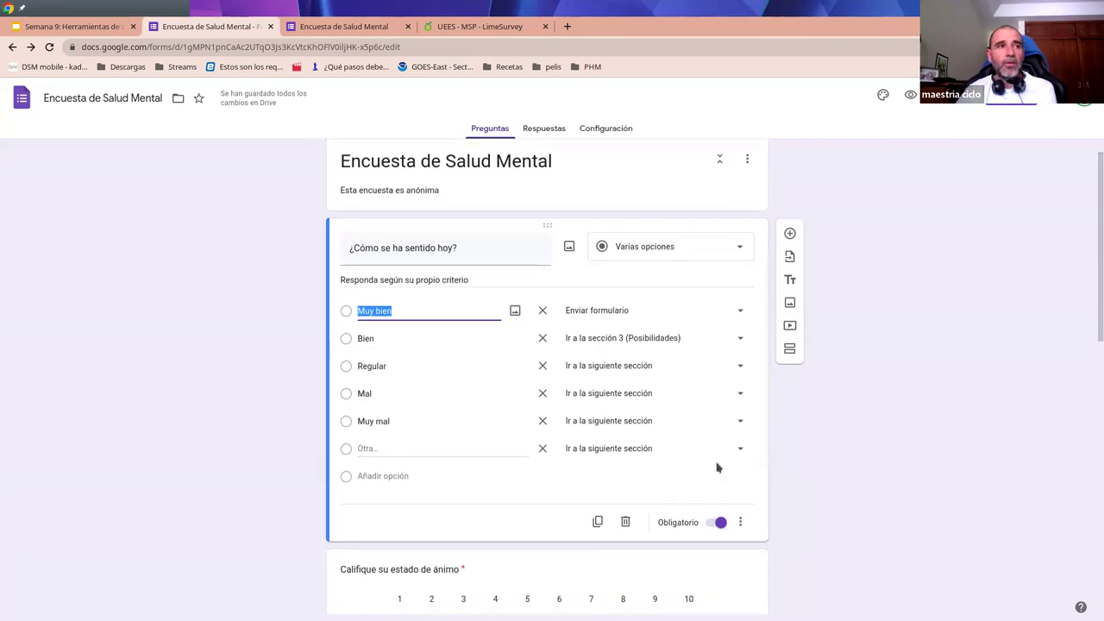
scroll(779, 470, "down", 6)
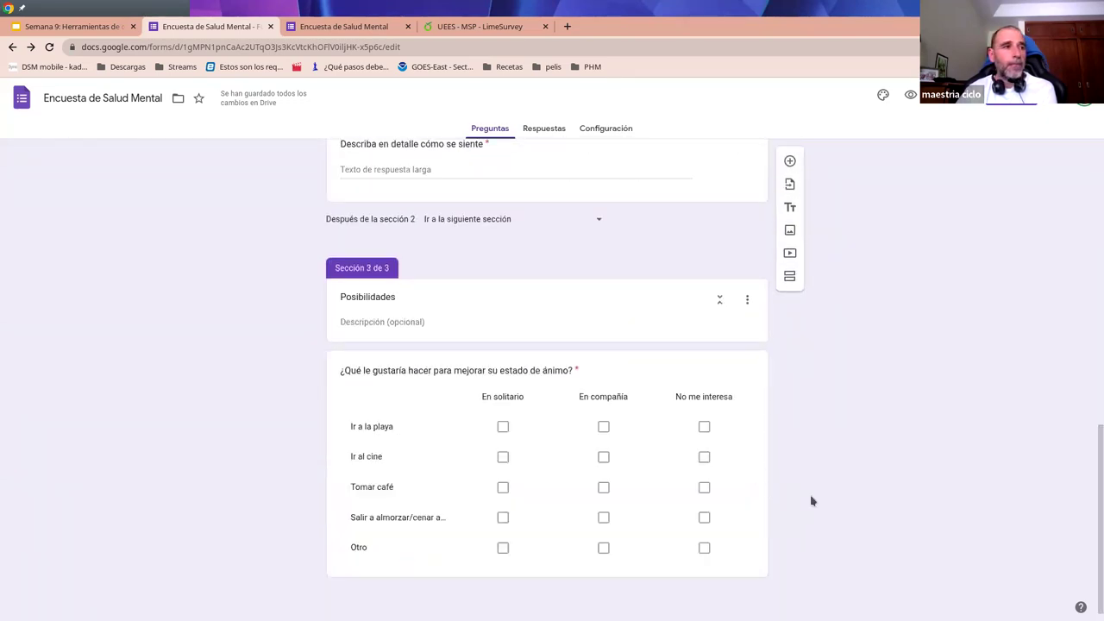
scroll(847, 451, "up", 6)
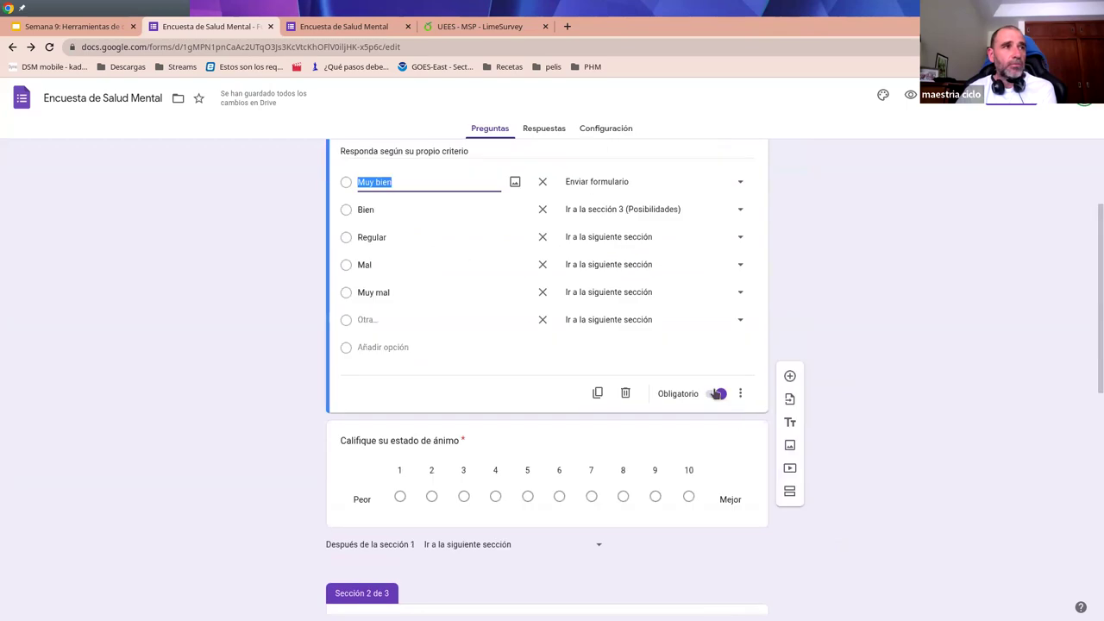
scroll(862, 416, "up", 2)
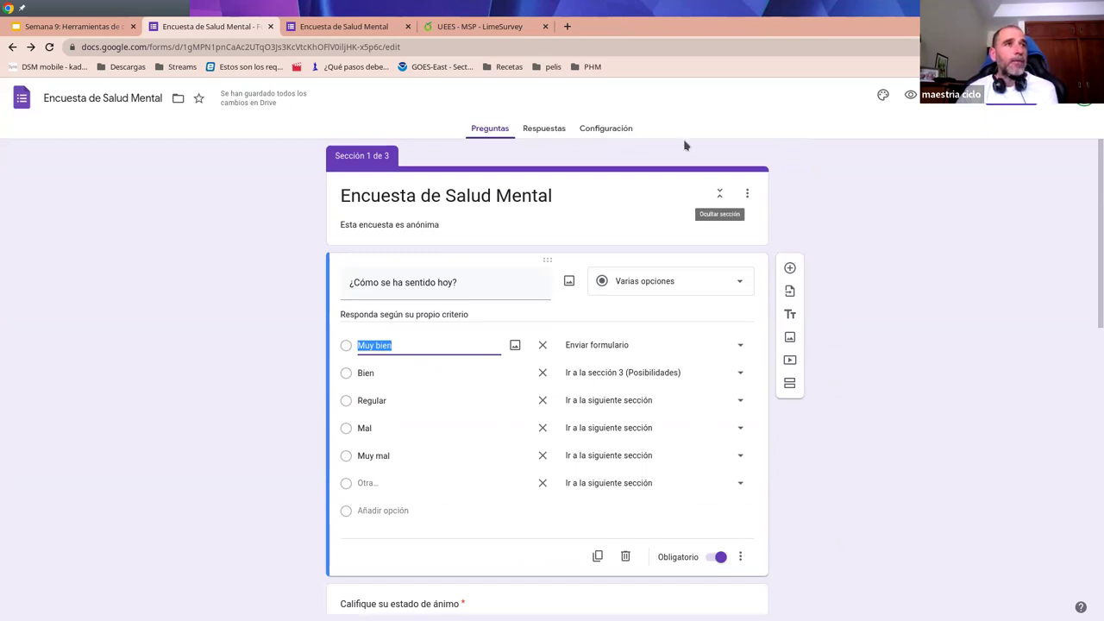
Examine the form's responses view and the destination options for linking responses to a spreadsheet
left_click(557, 128)
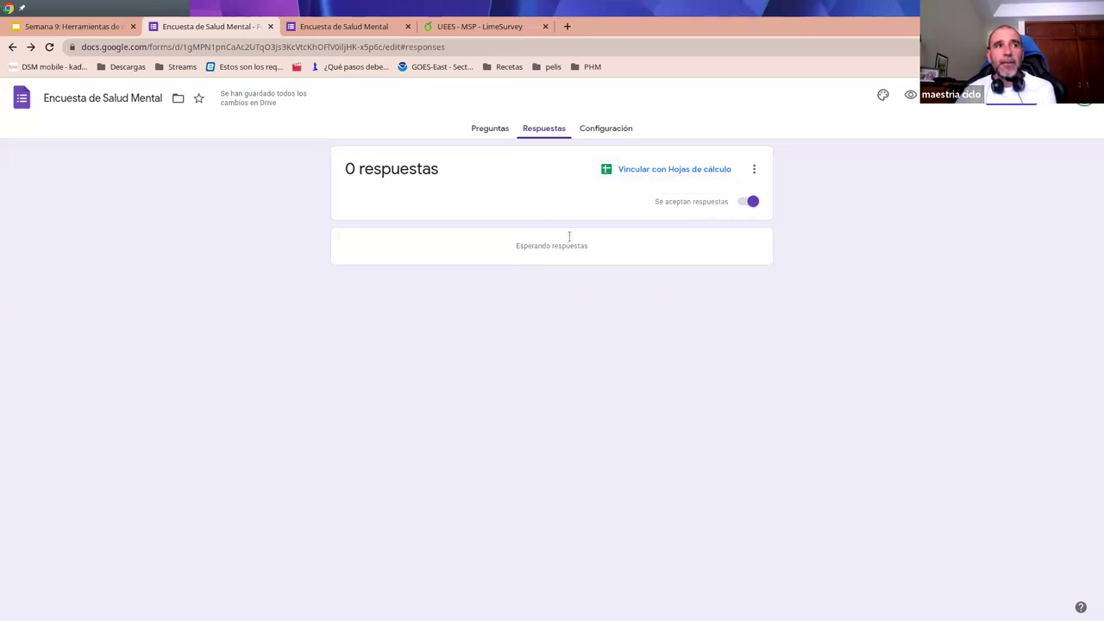
left_click(647, 169)
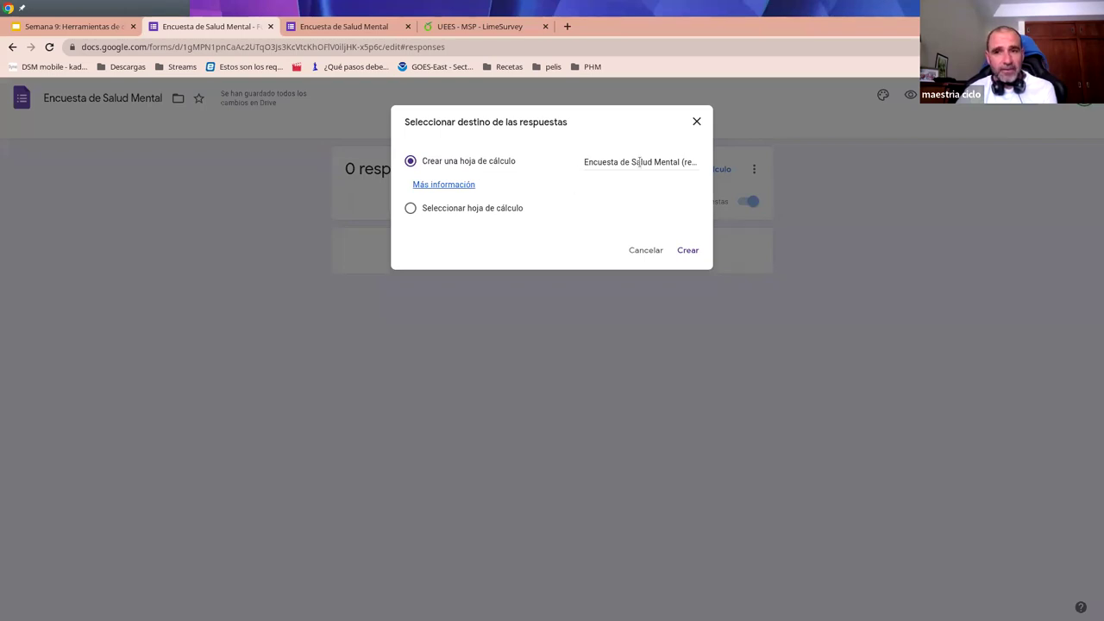
left_click(696, 121)
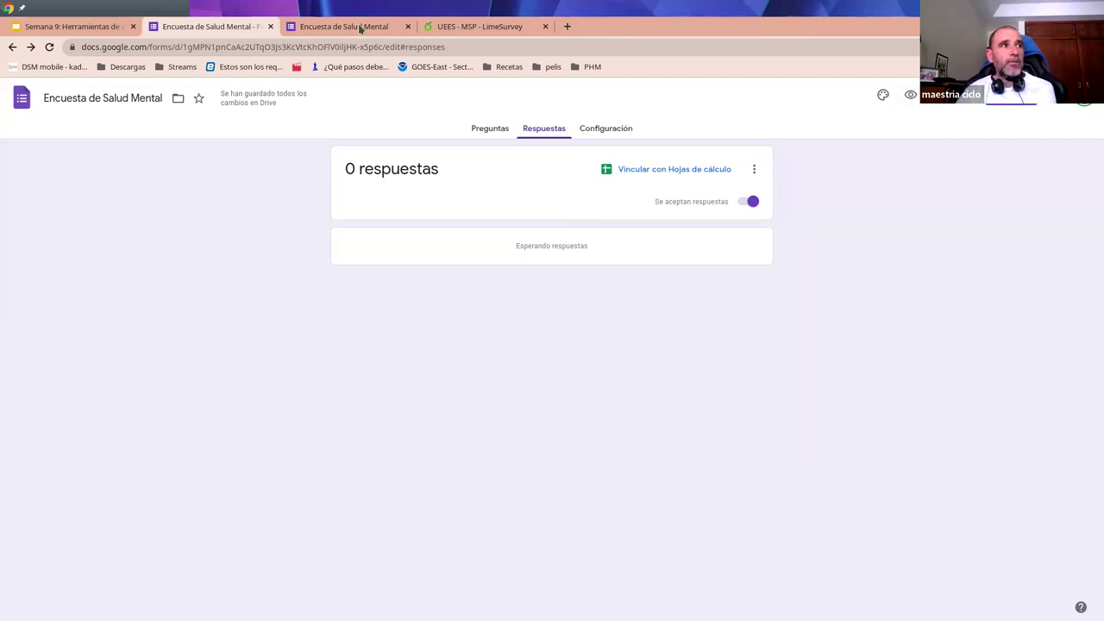
Open a fresh preview of the form, answer "Bien", rate the mood 5, and continue to the next section
left_click(409, 30)
left_click(910, 94)
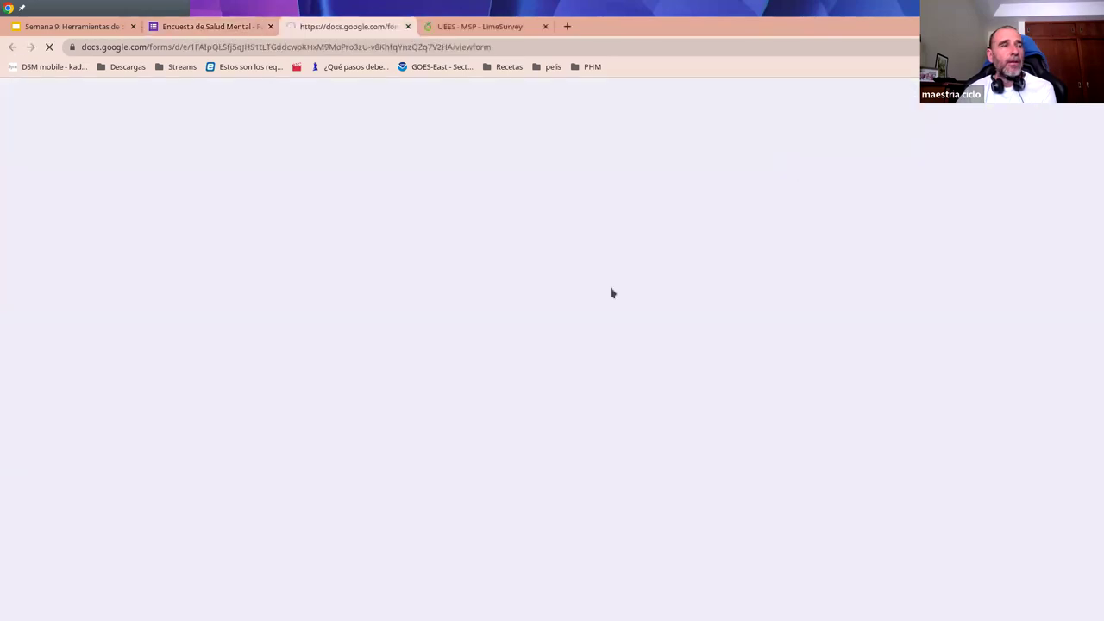
left_click(383, 355)
left_click(384, 309)
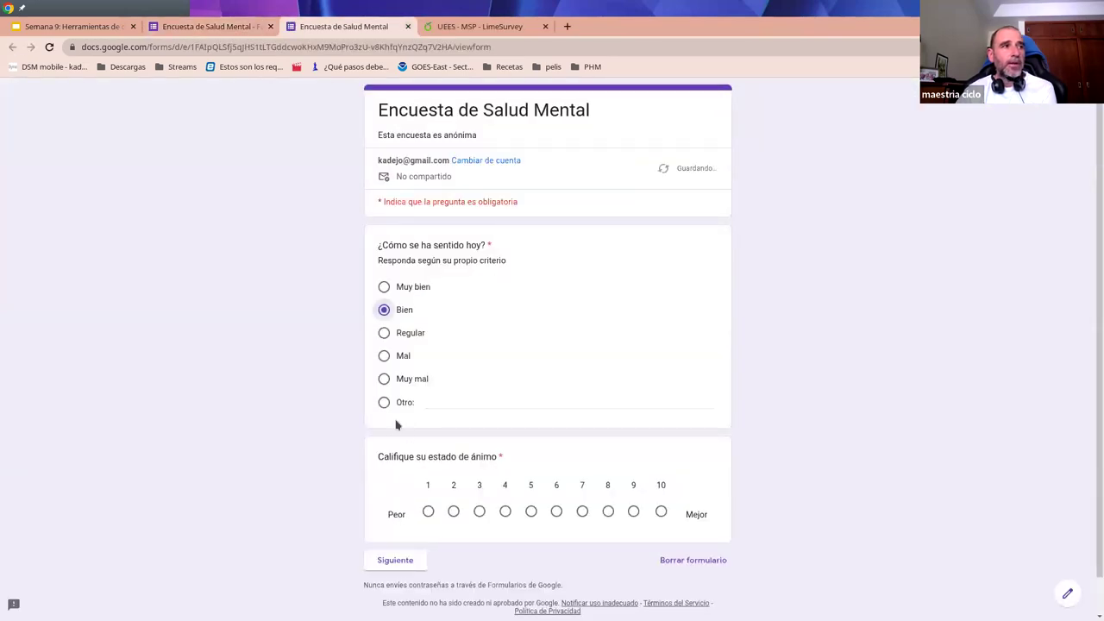
left_click(532, 512)
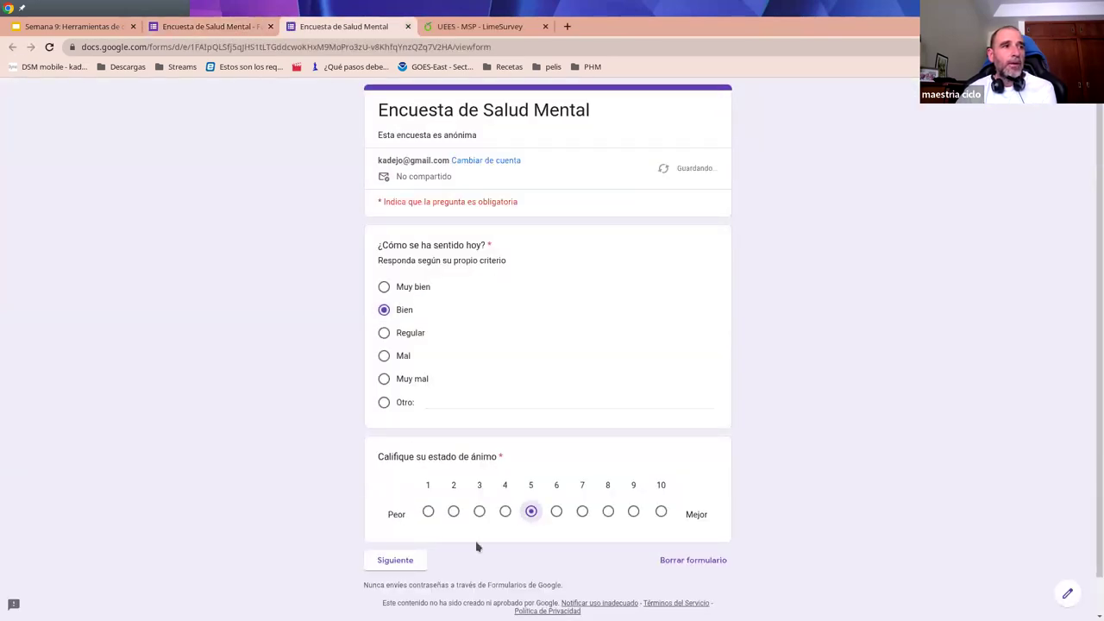
left_click(405, 562)
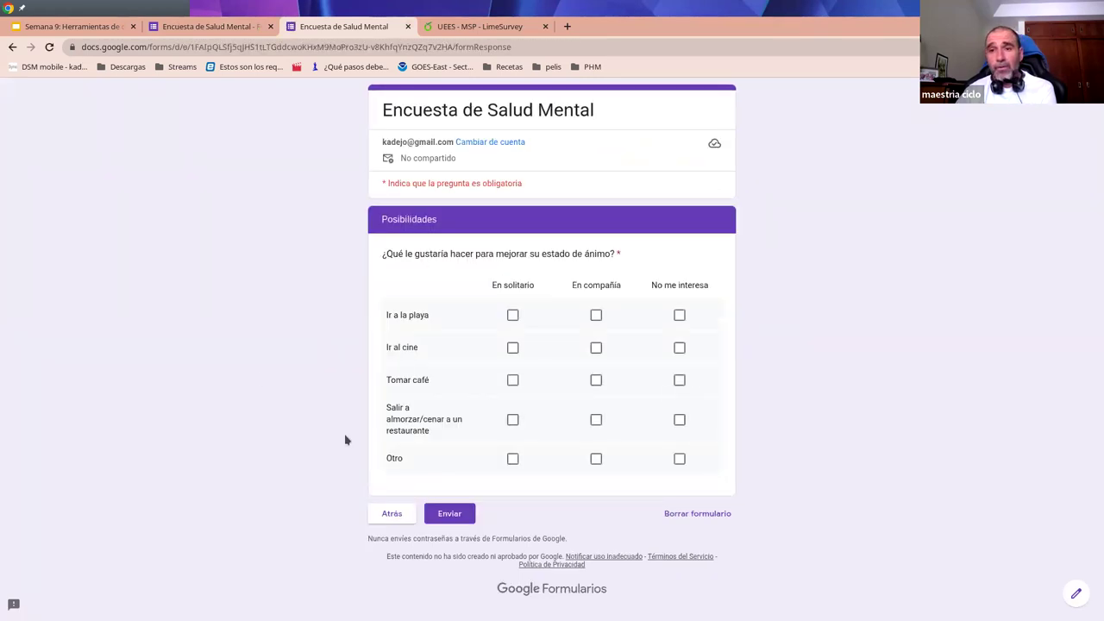
Answer the grid with beach "En solitario", coffee "No me interesa", and cinema, restaurant and "Otro" "En compañía", and submit the form
left_click(512, 315)
left_click(596, 348)
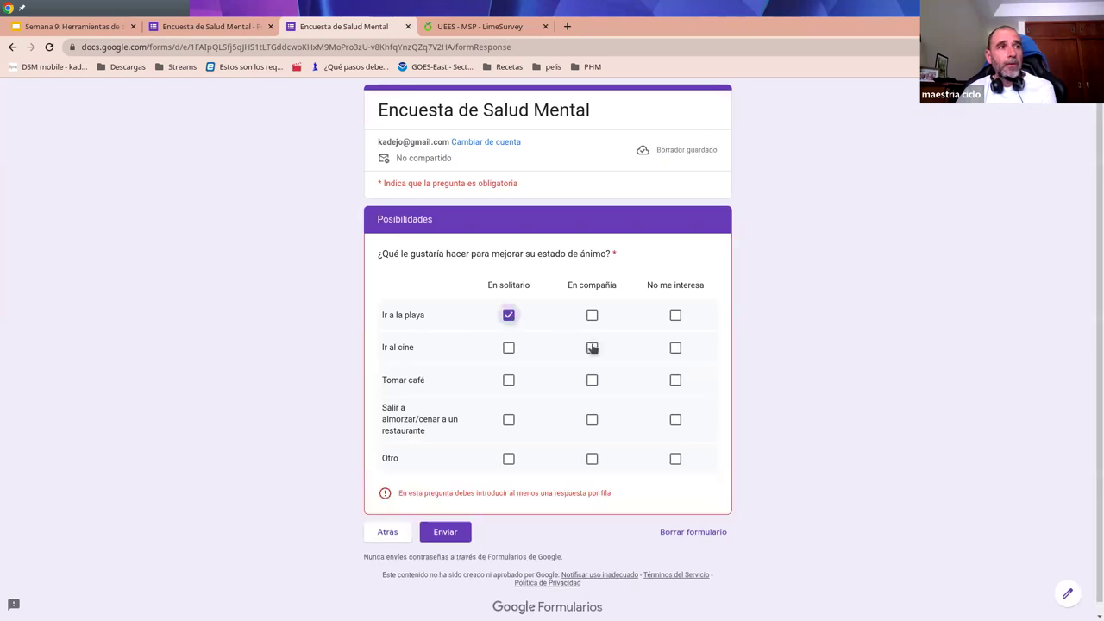
left_click(675, 380)
left_click(591, 420)
left_click(592, 458)
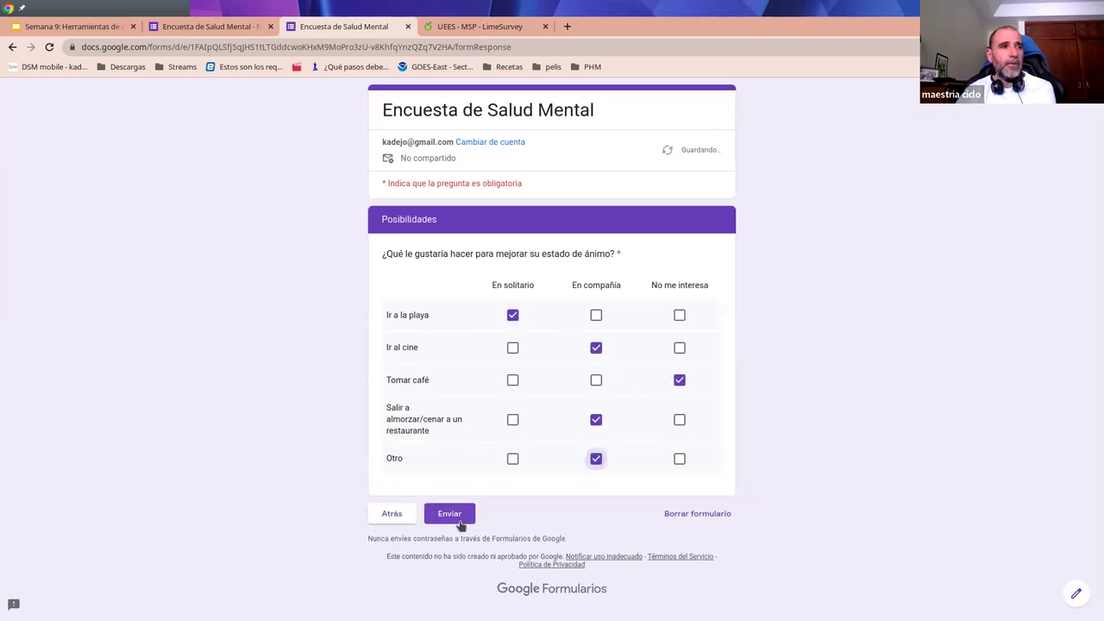
left_click(450, 515)
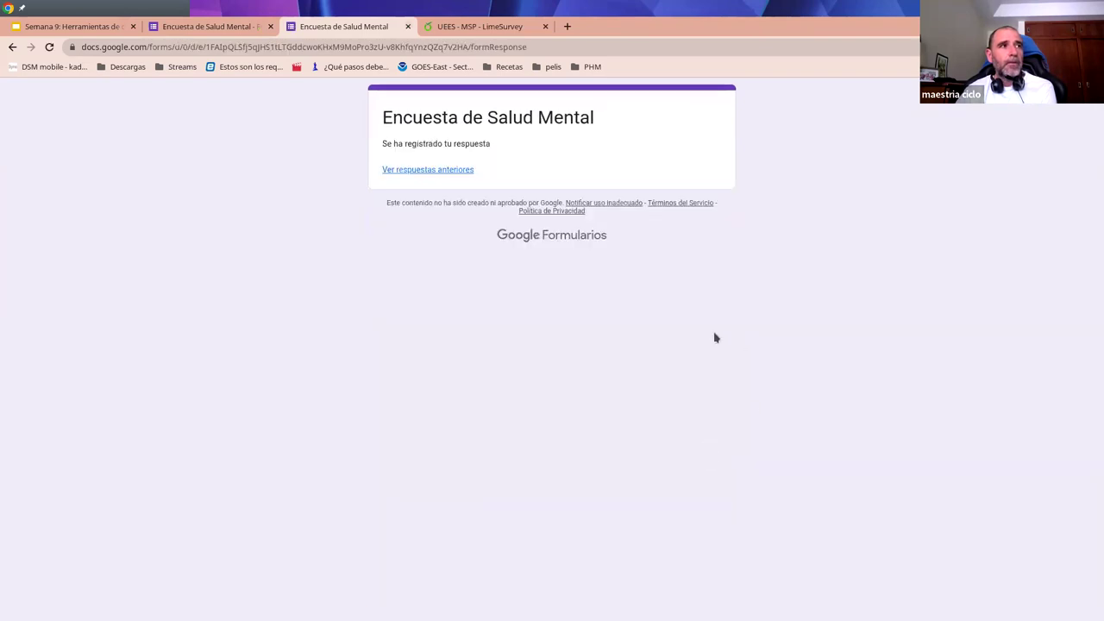
Return to the form editor and examine the submitted response in the summary, per-question and individual views
left_click(215, 27)
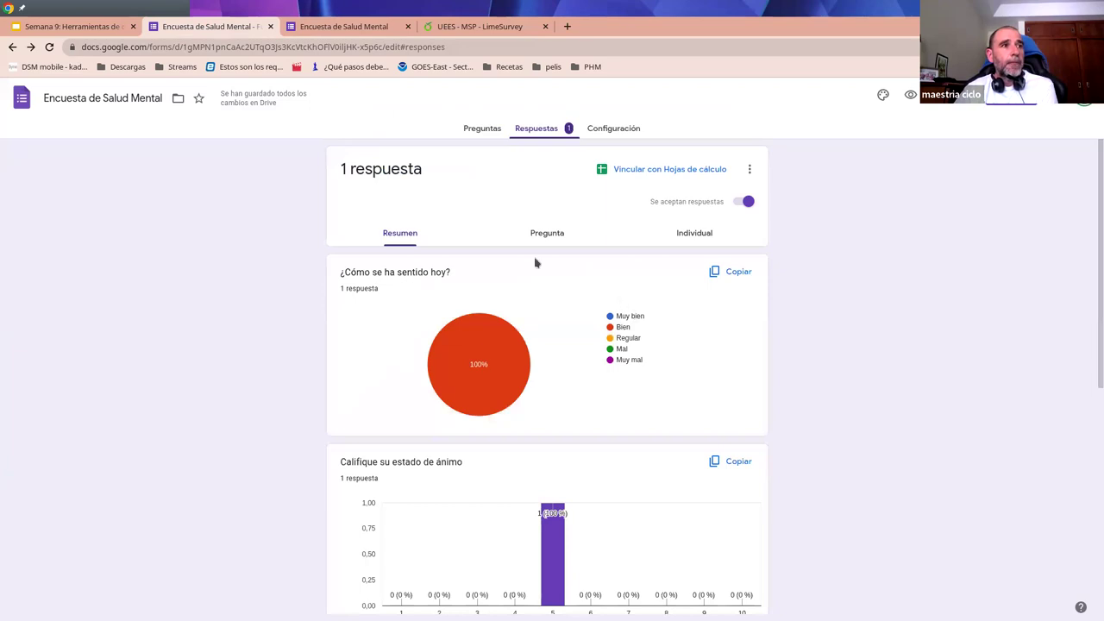
scroll(581, 547, "down", 2)
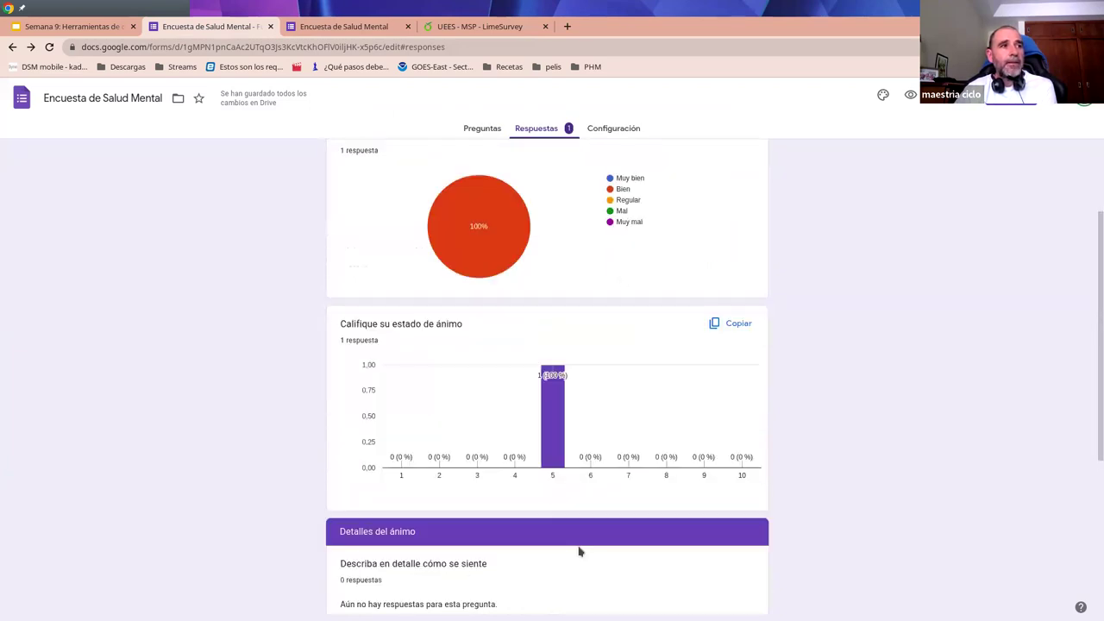
scroll(618, 394, "up", 2)
scroll(582, 431, "down", 4)
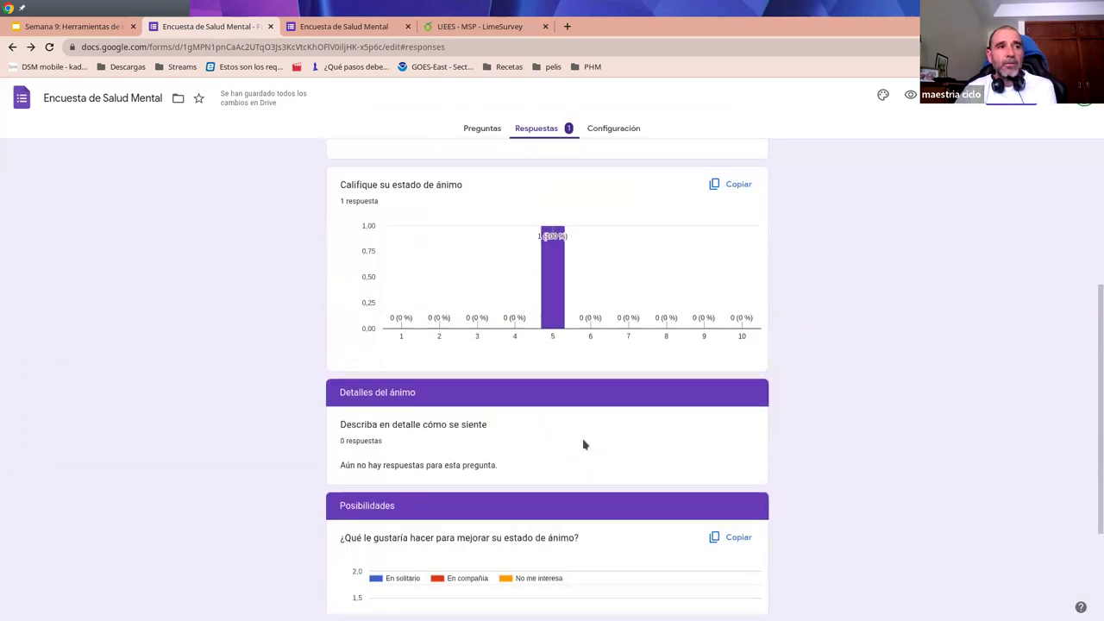
scroll(574, 458, "up", 5)
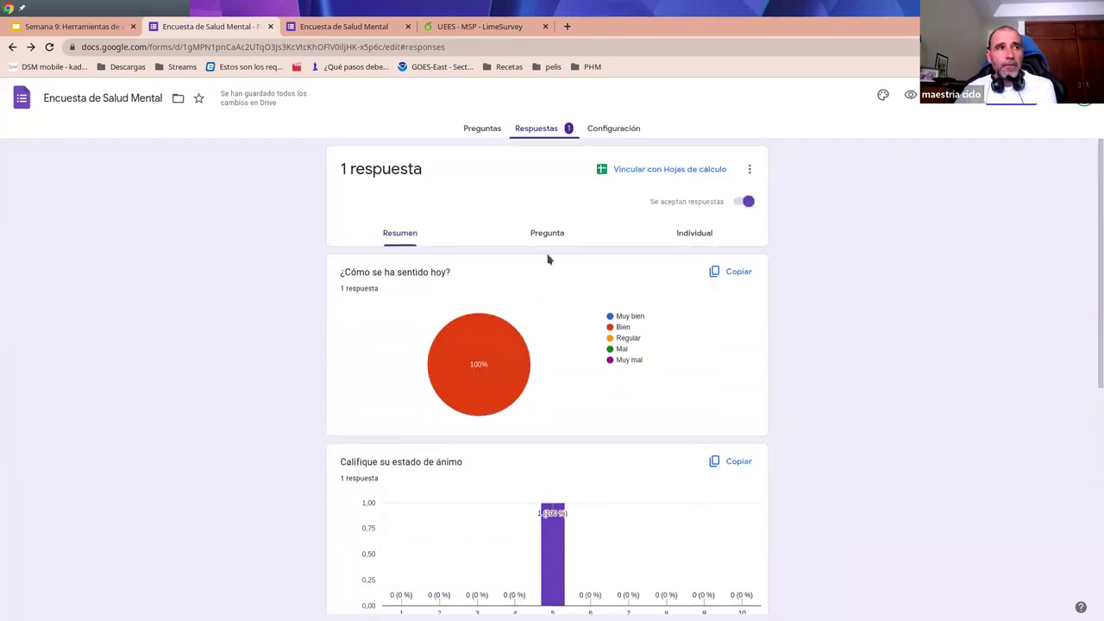
left_click(548, 236)
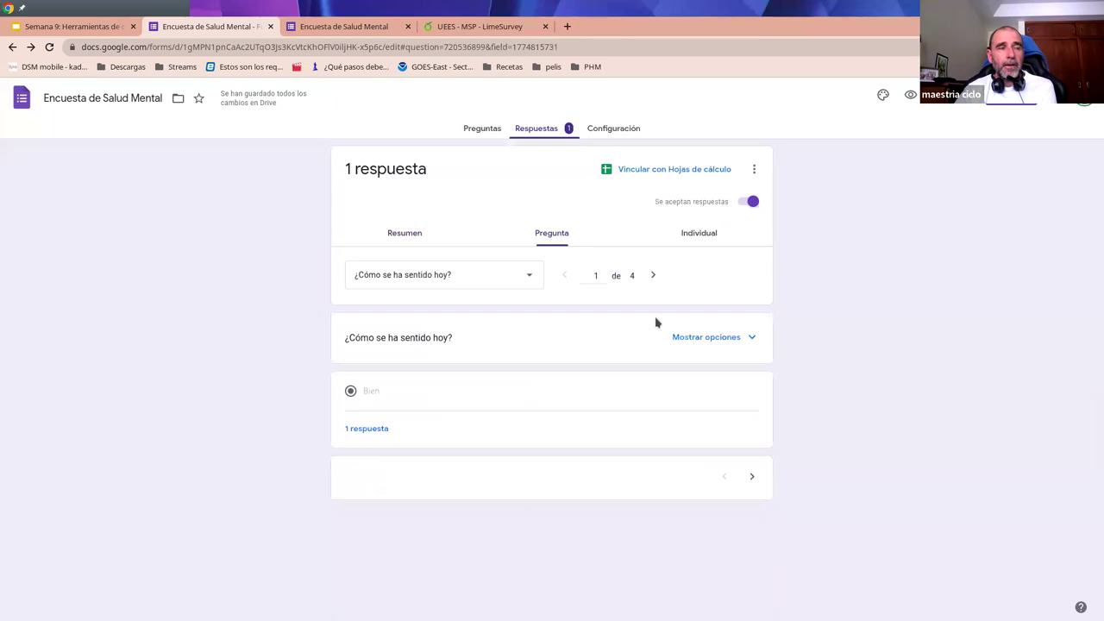
left_click(691, 238)
scroll(515, 569, "down", 3)
scroll(518, 552, "up", 3)
left_click(412, 235)
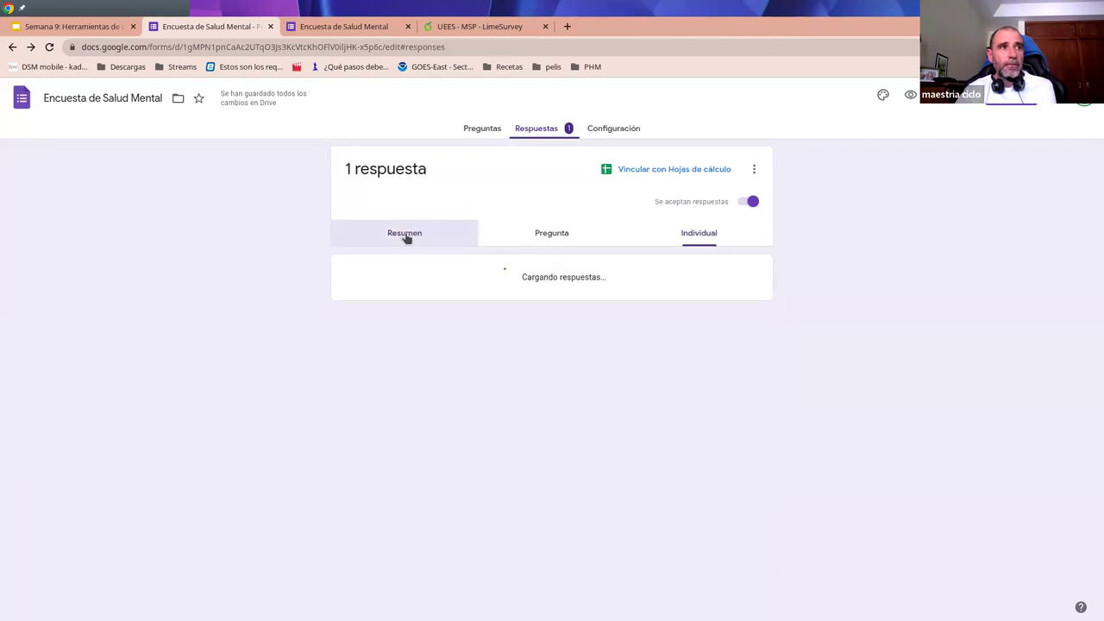
Link the responses to a newly created spreadsheet and inspect the recorded answers in it
left_click(654, 174)
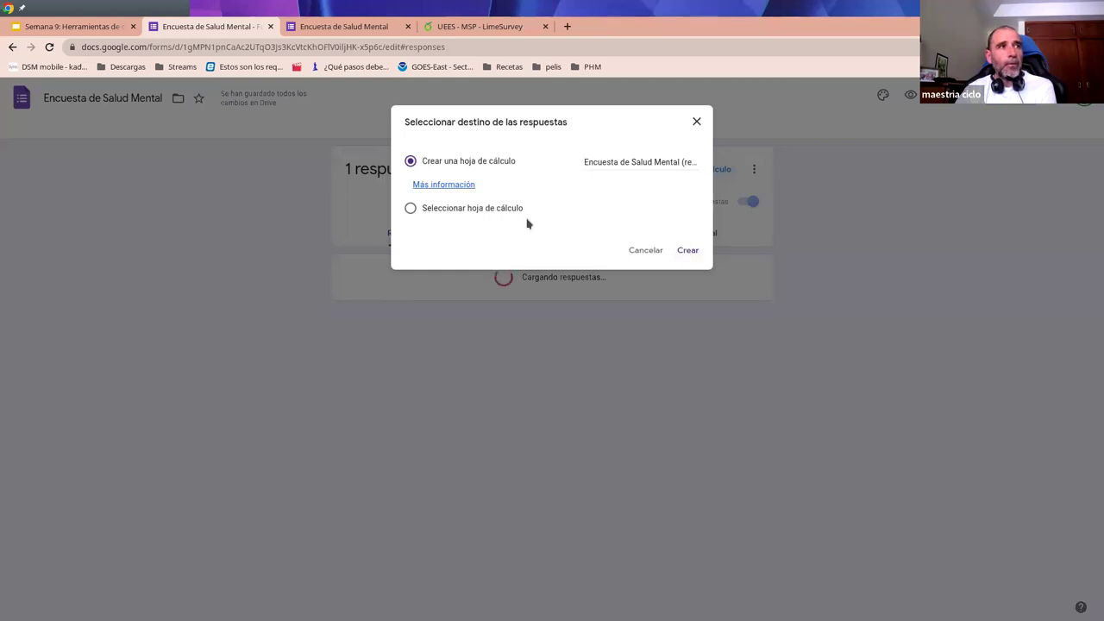
left_click(682, 252)
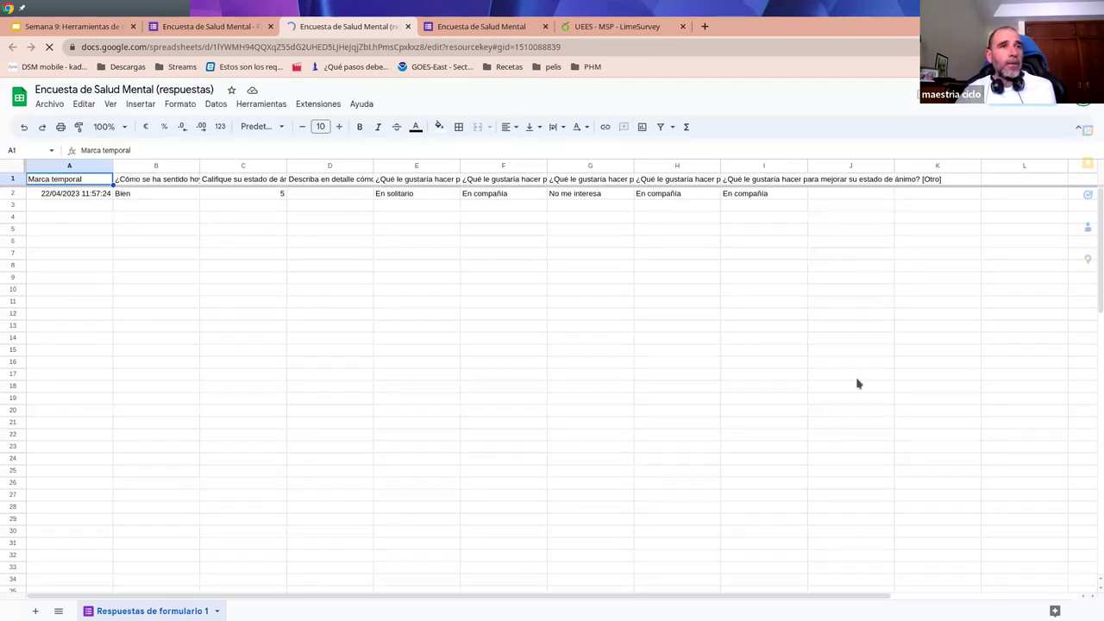
left_click(604, 230)
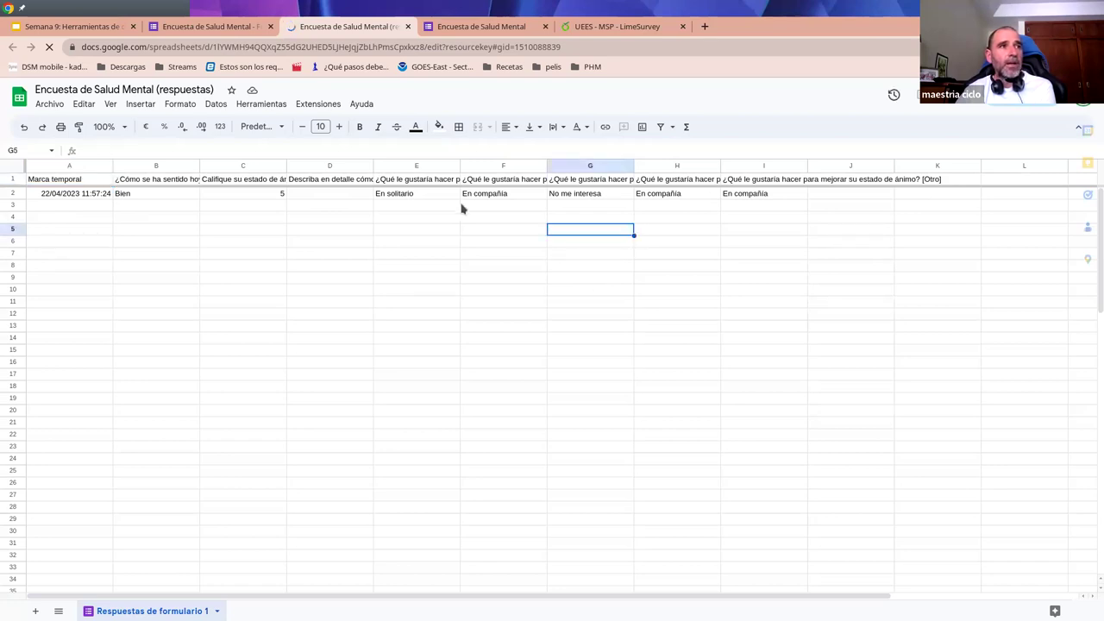
left_click(102, 196)
Return to the form editor and generate a shortened link for sending the form
left_click(212, 31)
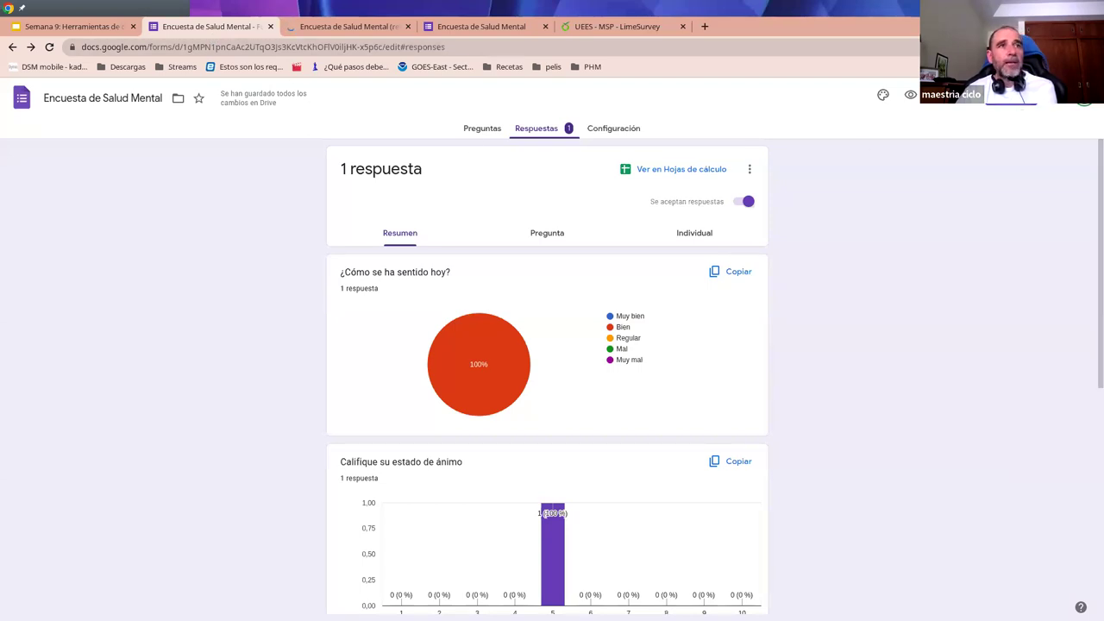
left_click(1010, 95)
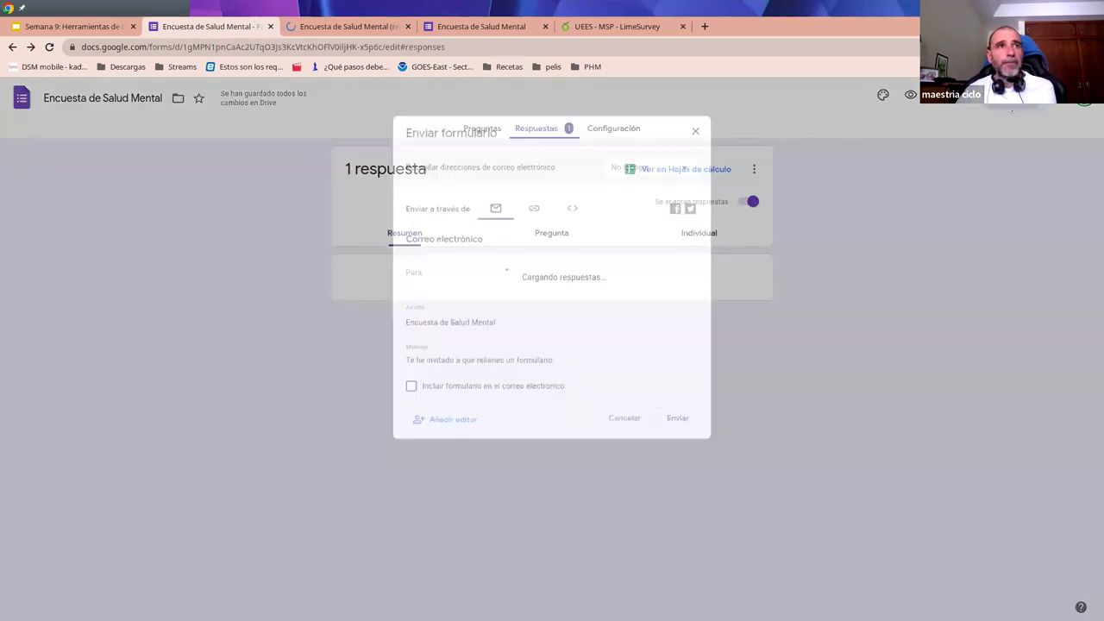
left_click(532, 207)
left_click(422, 278)
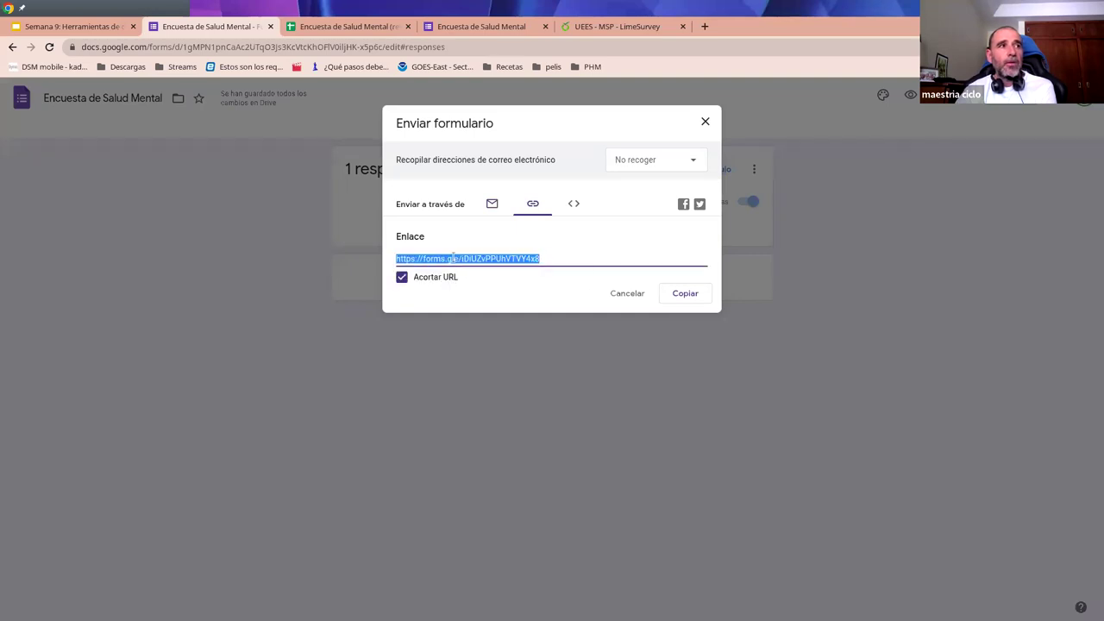
Copy the shortened form link for sharing and close the send dialog
right_click(454, 256)
left_click(487, 265)
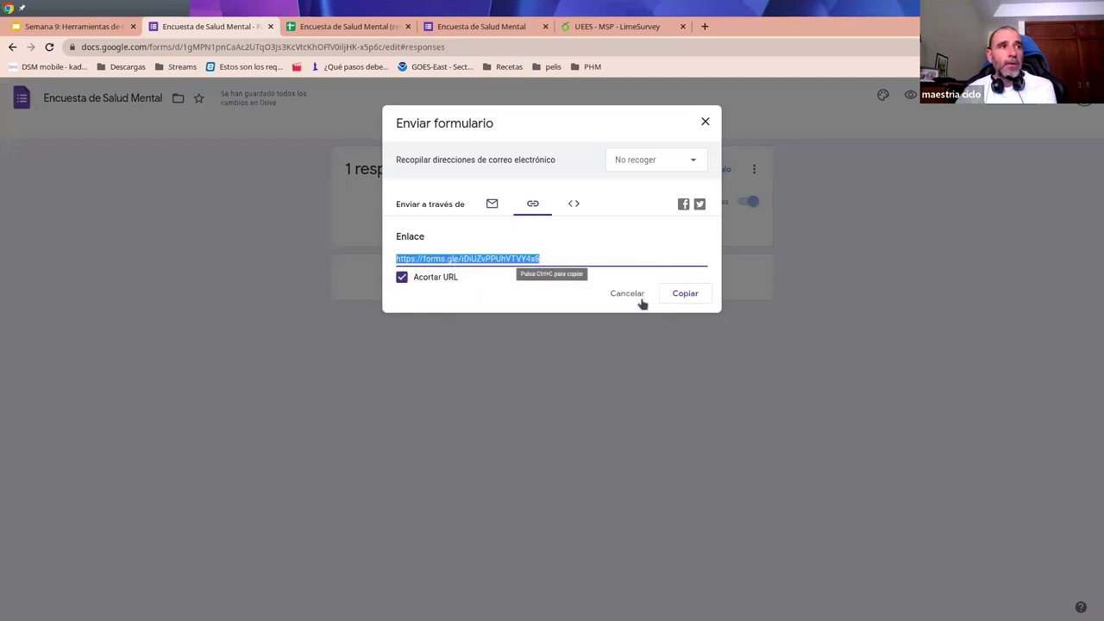
left_click(679, 297)
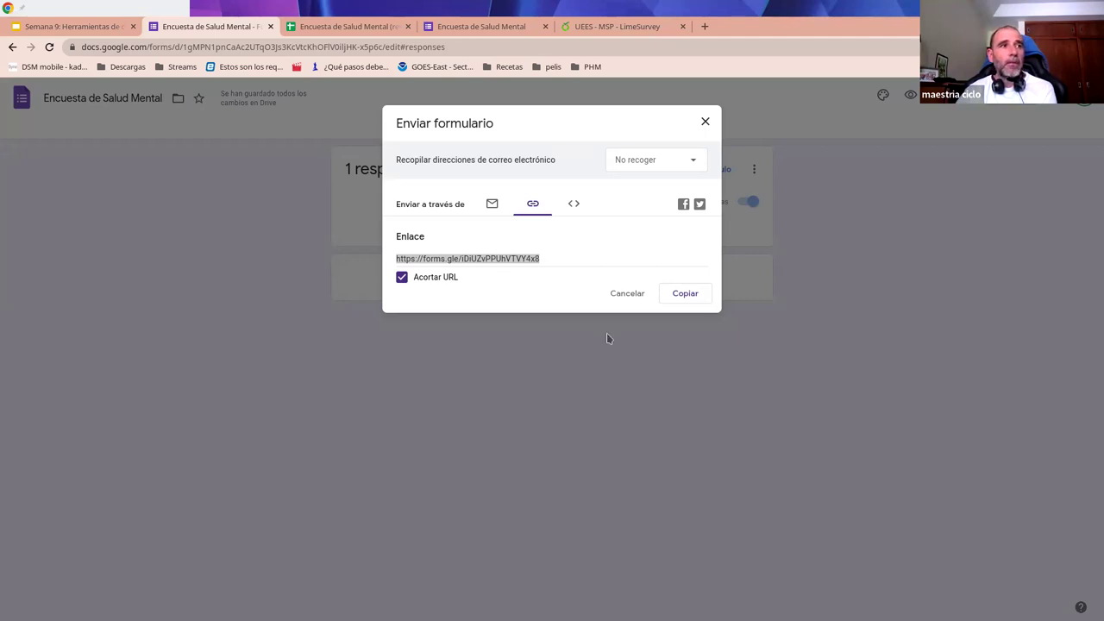
left_click(627, 295)
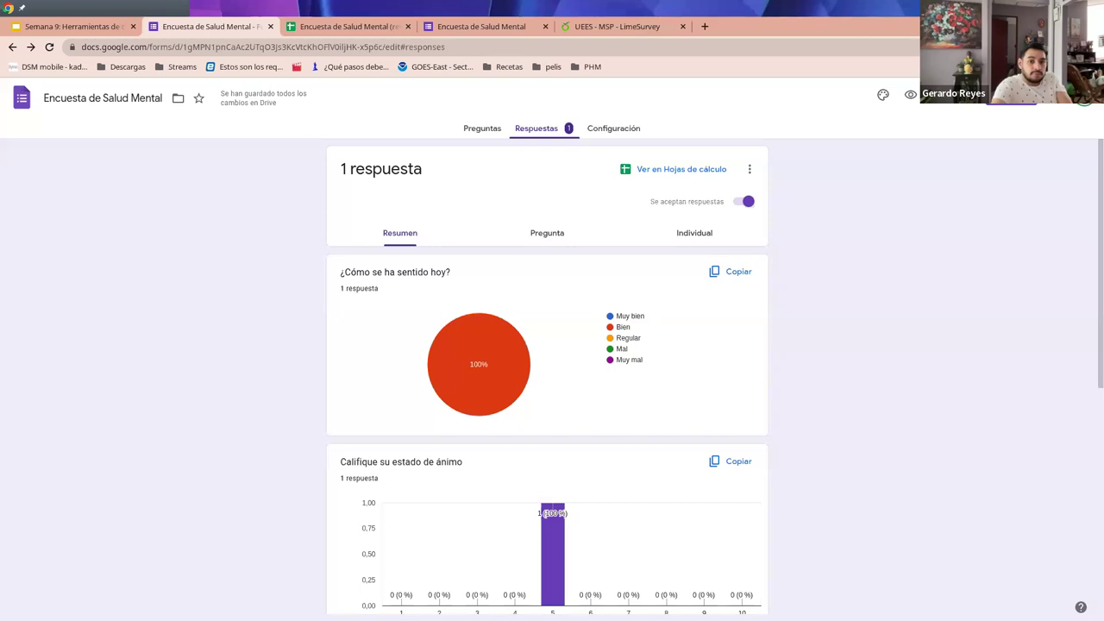
Examine the response summary charts and text answers as participants submit the survey, from the mood questions to "Posibilidades"
scroll(794, 374, "down", 2)
scroll(834, 352, "down", 3)
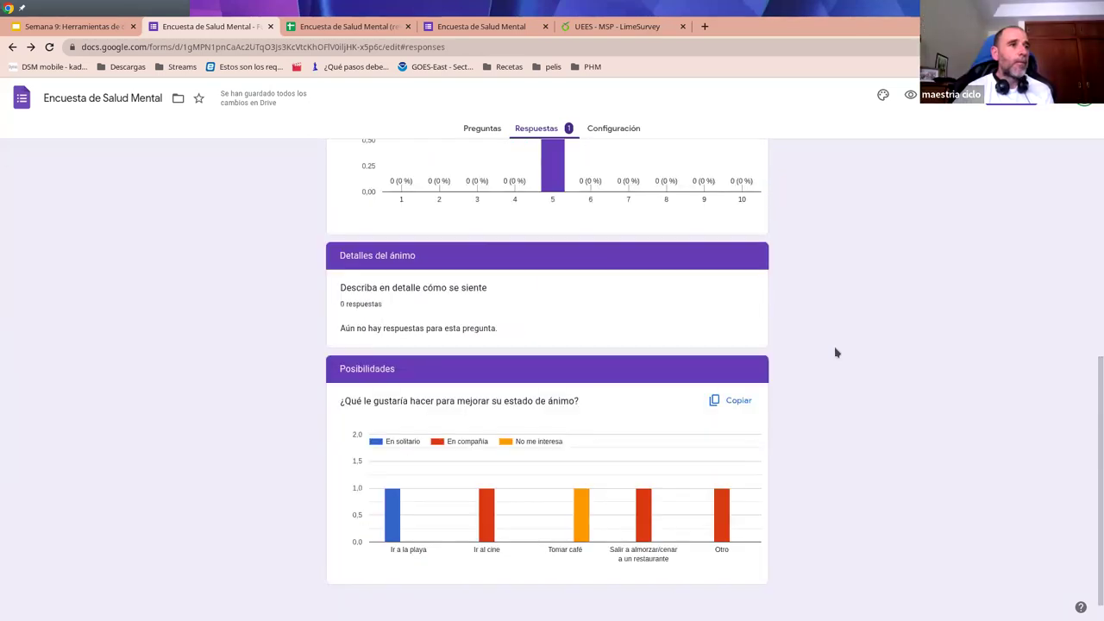
scroll(834, 352, "up", 4)
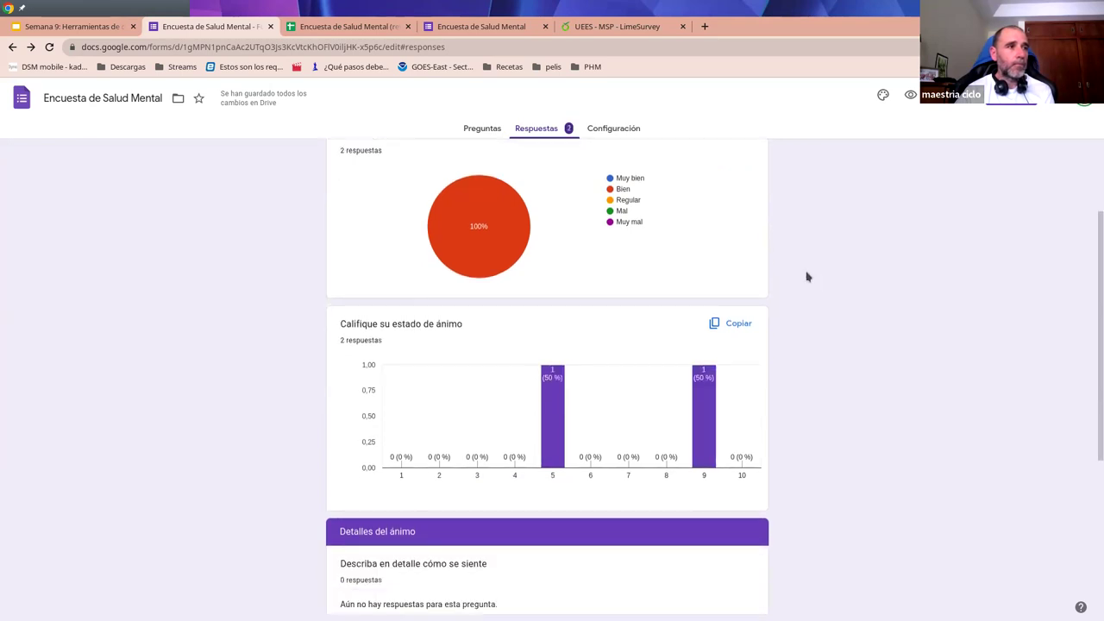
scroll(794, 274, "down", 3)
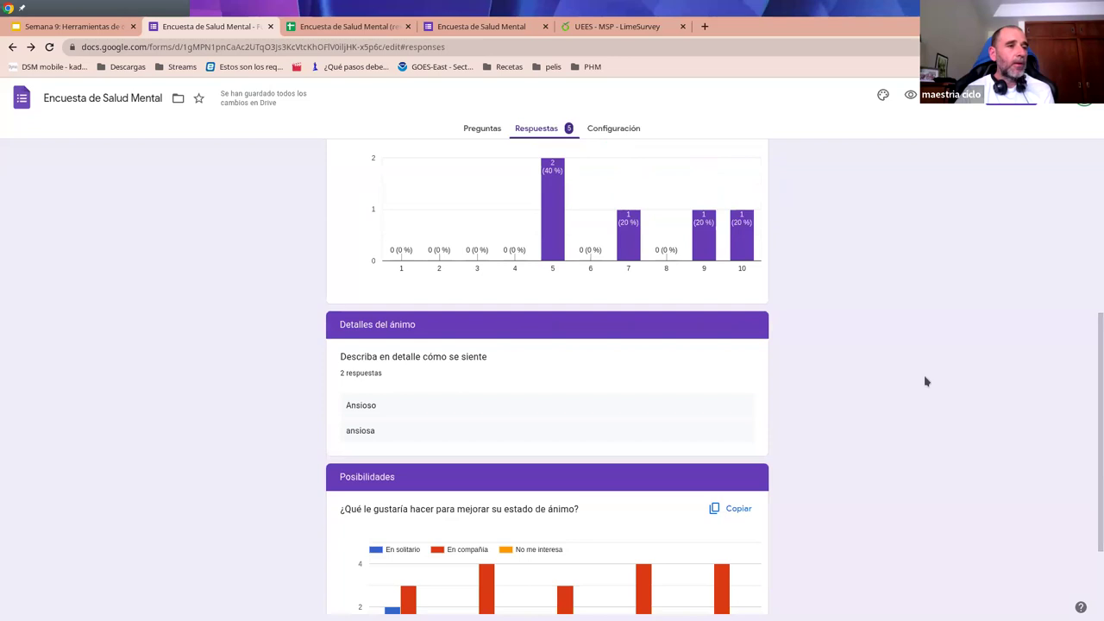
scroll(815, 424, "down", 2)
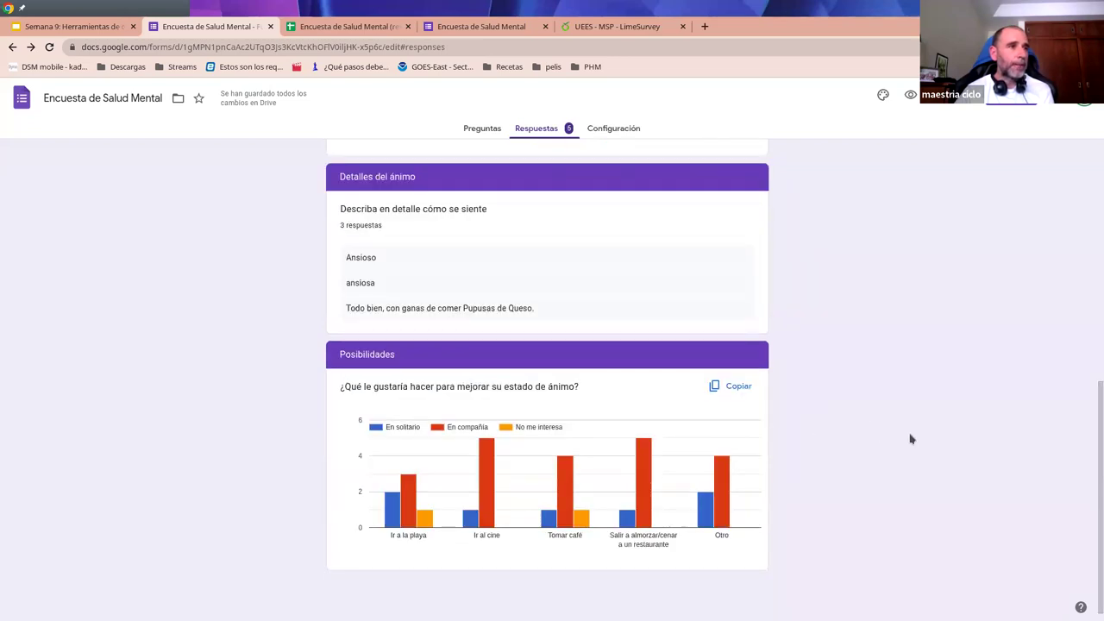
Compare the new response rows in the linked spreadsheet with the form's response summary
left_click(325, 29)
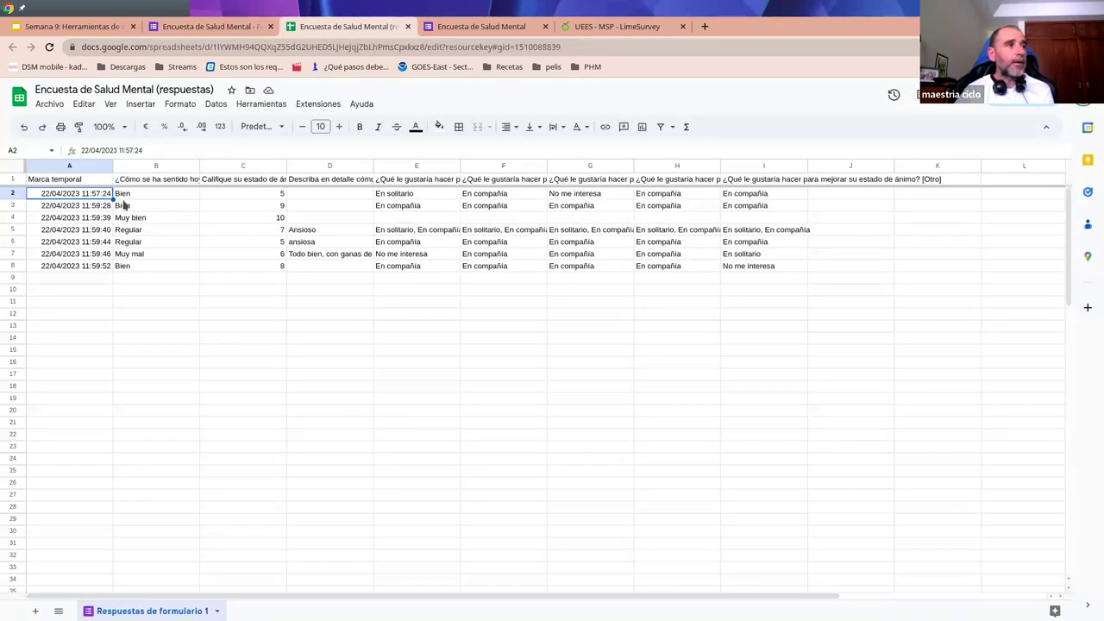
left_click(103, 268)
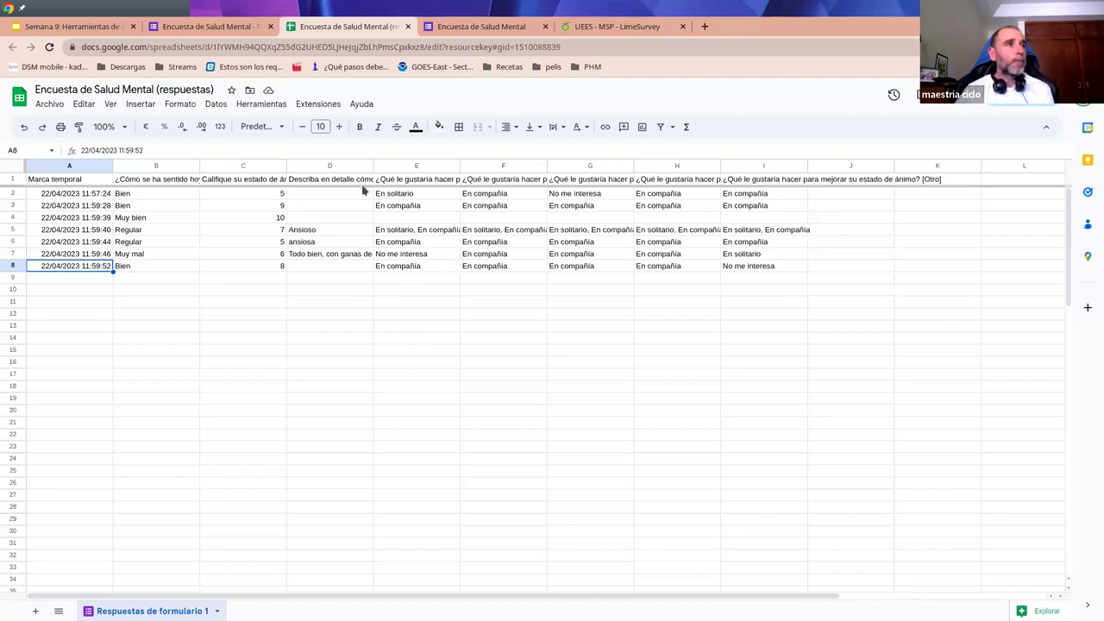
left_click(198, 29)
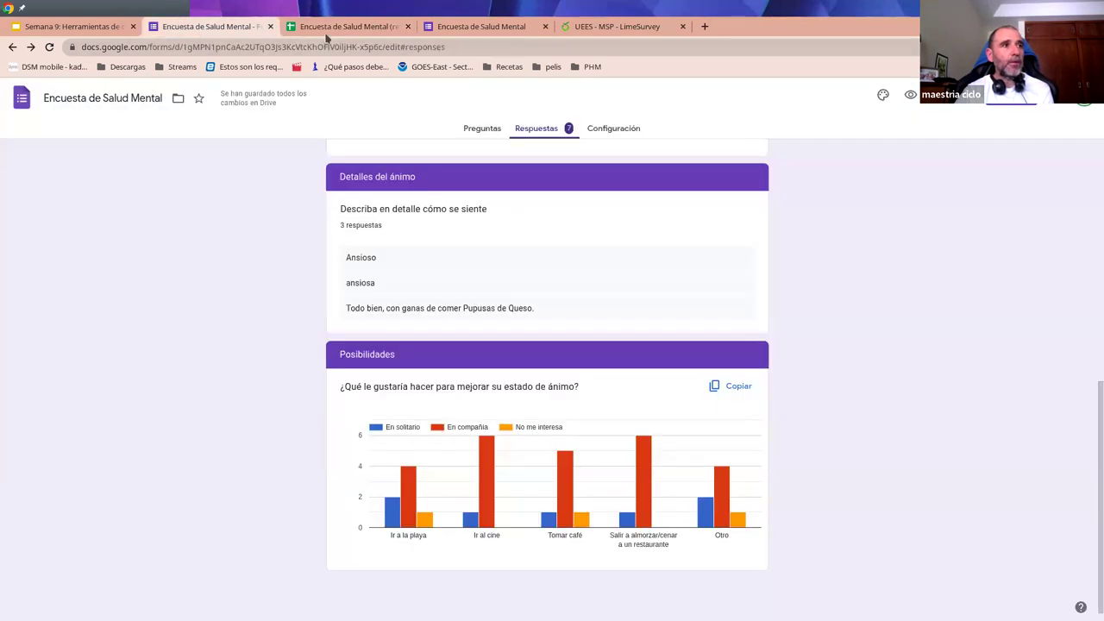
left_click(326, 36)
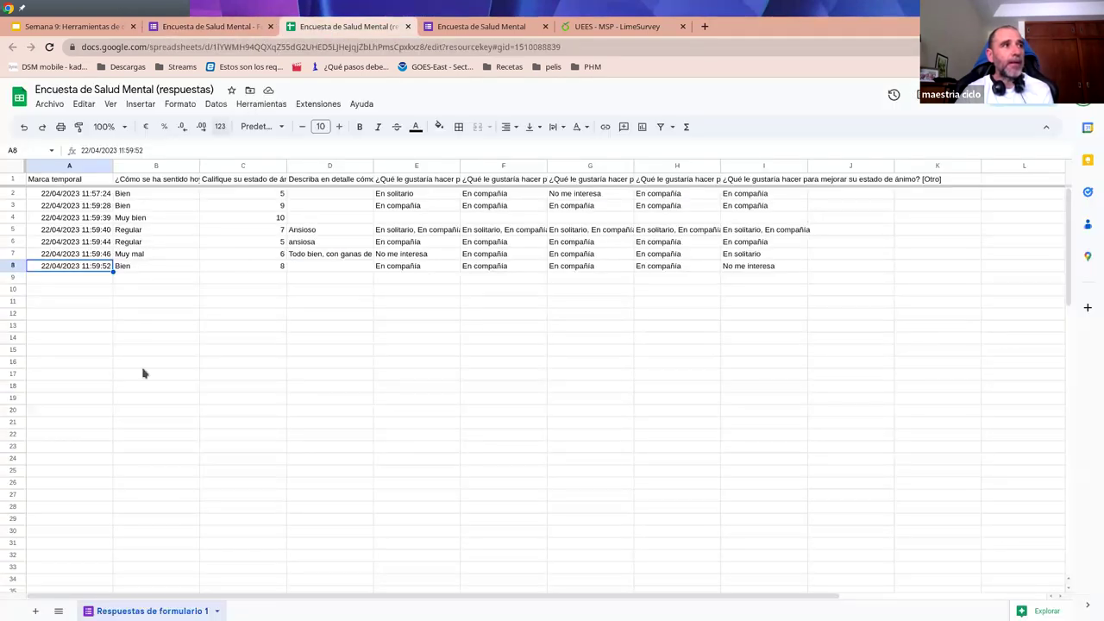
left_click(257, 31)
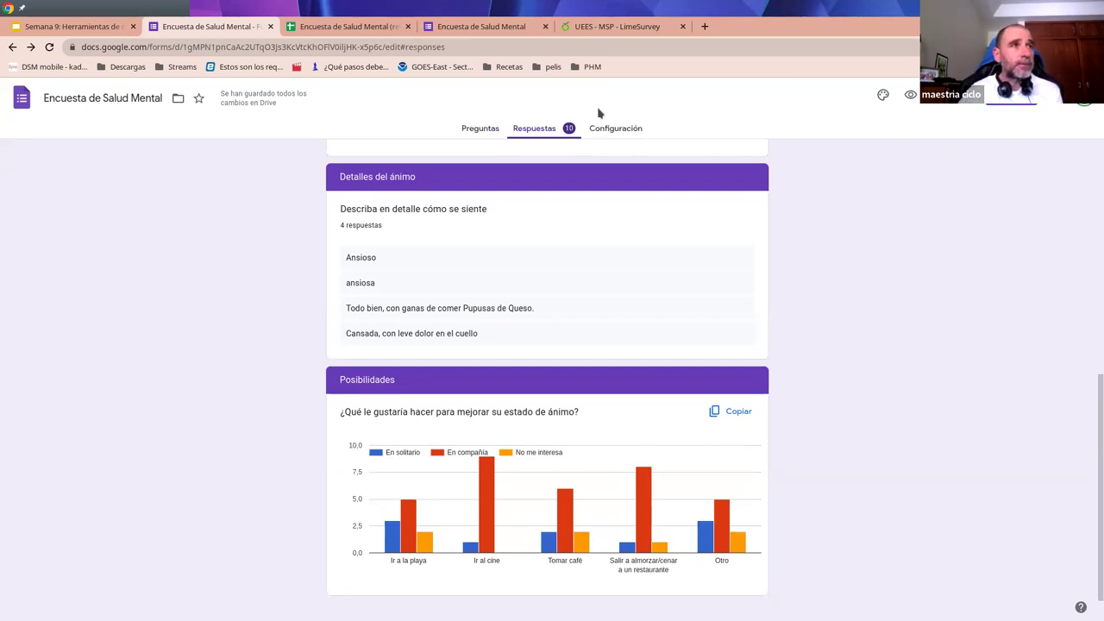
Check the LimeSurvey survey list, and open the Campus Virtual y de Simulación UEES course page in a new browser tab
left_click(592, 30)
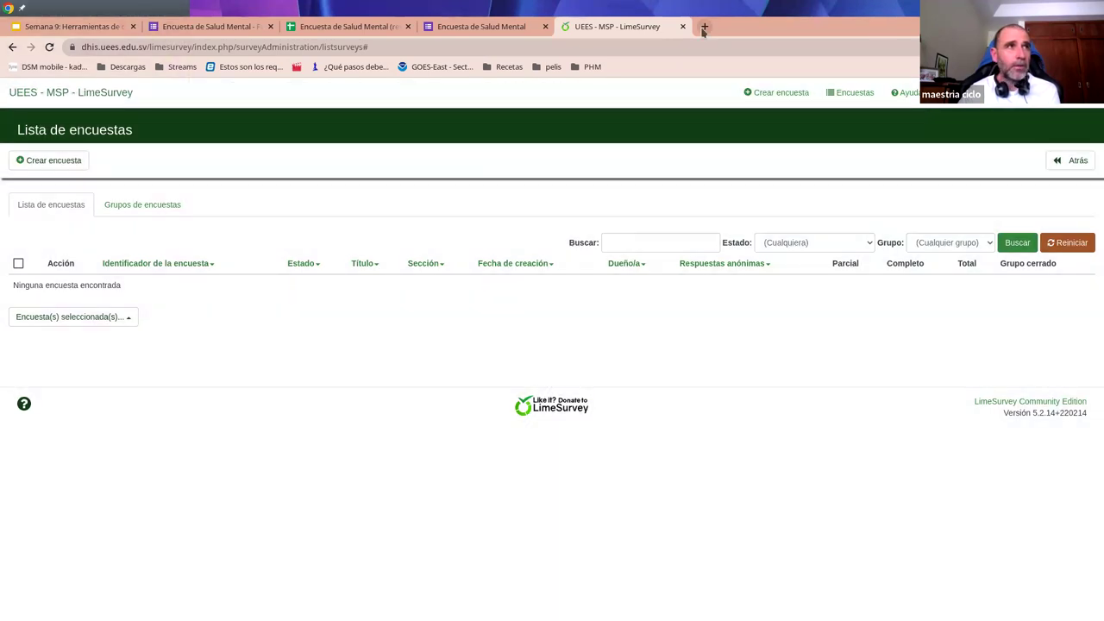
left_click(704, 26)
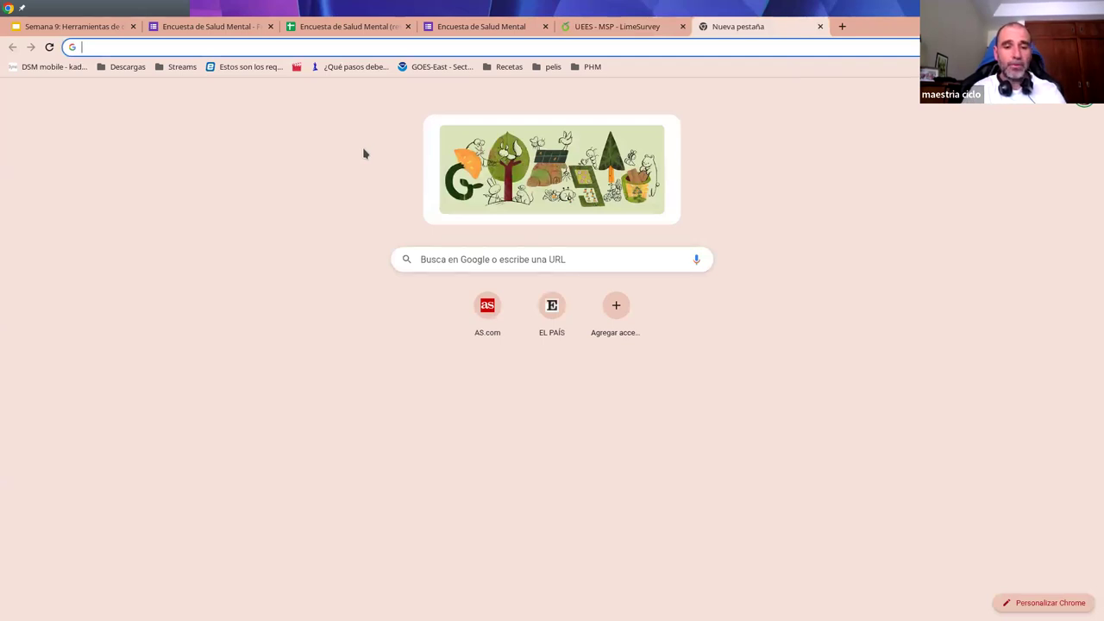
type("camp")
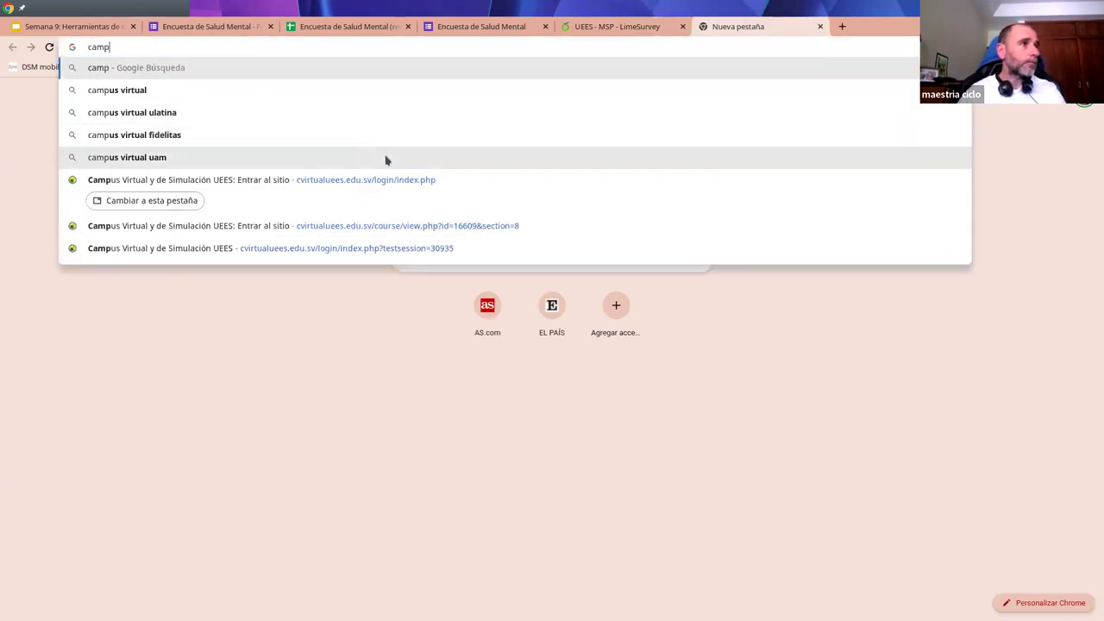
left_click(387, 225)
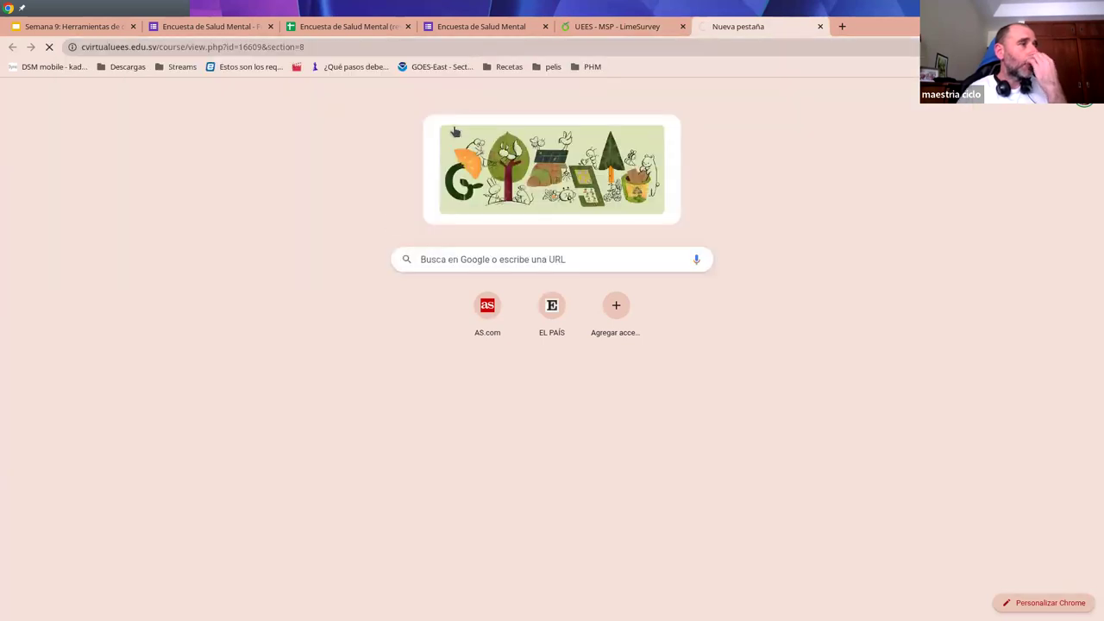